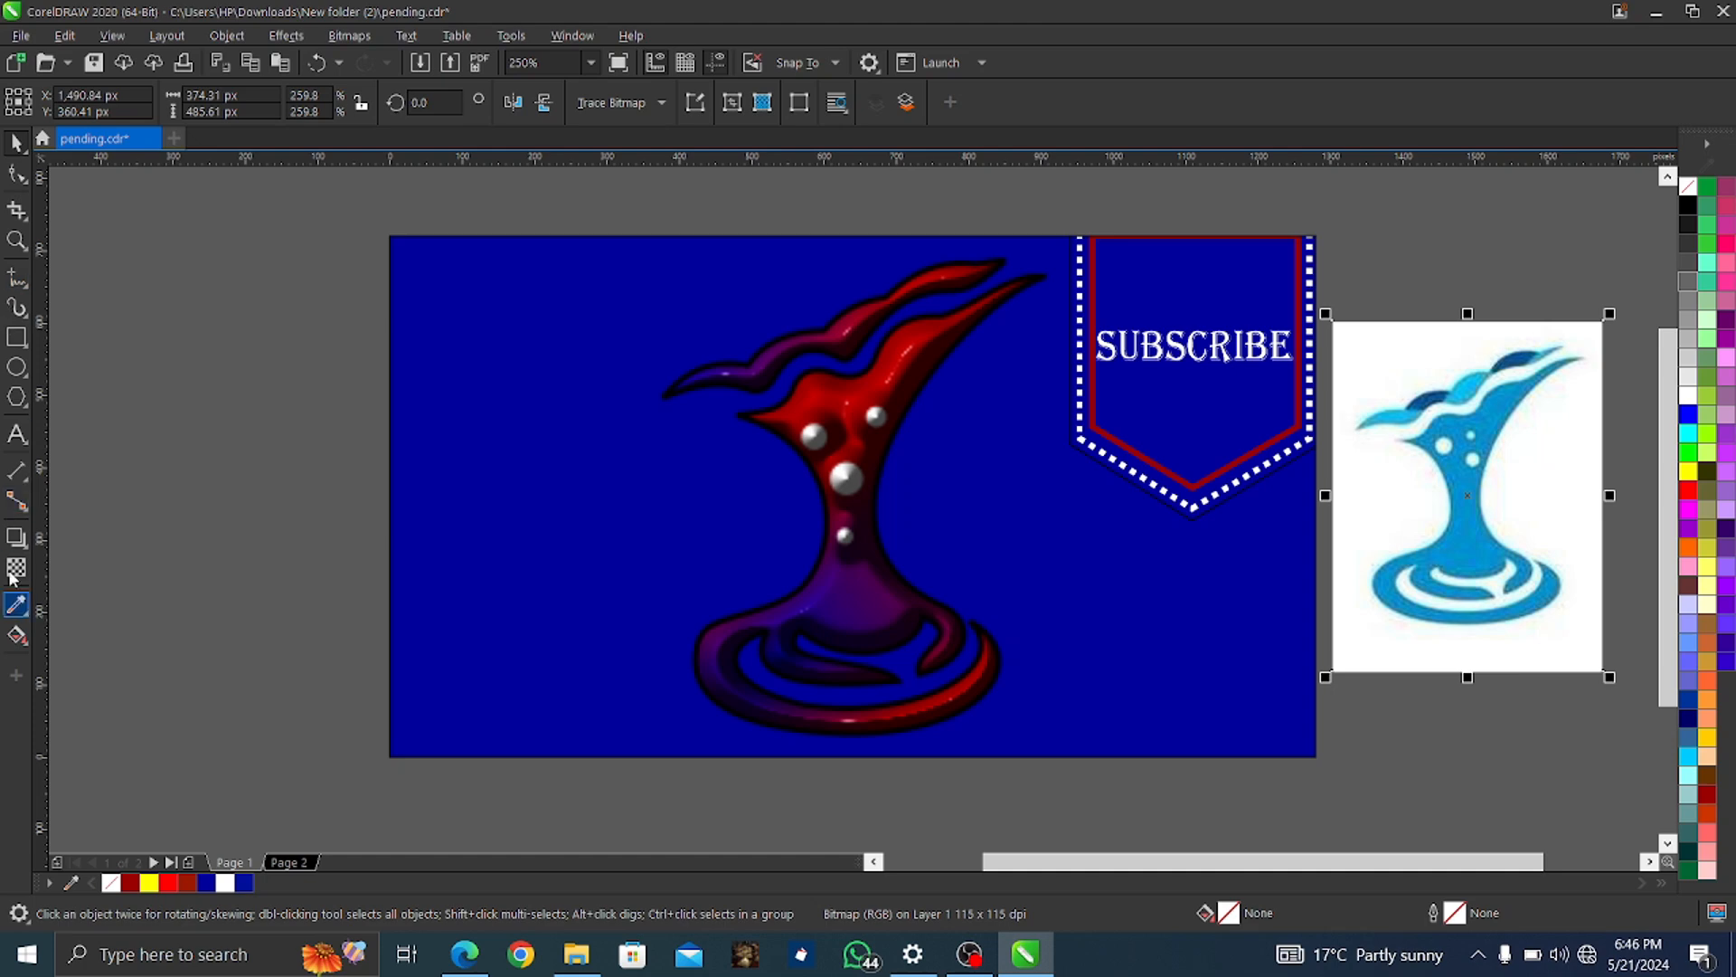
With the 2-Point Line tool, draw a closed straight-edged outline around the top wave crest
{"action": "left_click", "coordinate": [32, 289]}
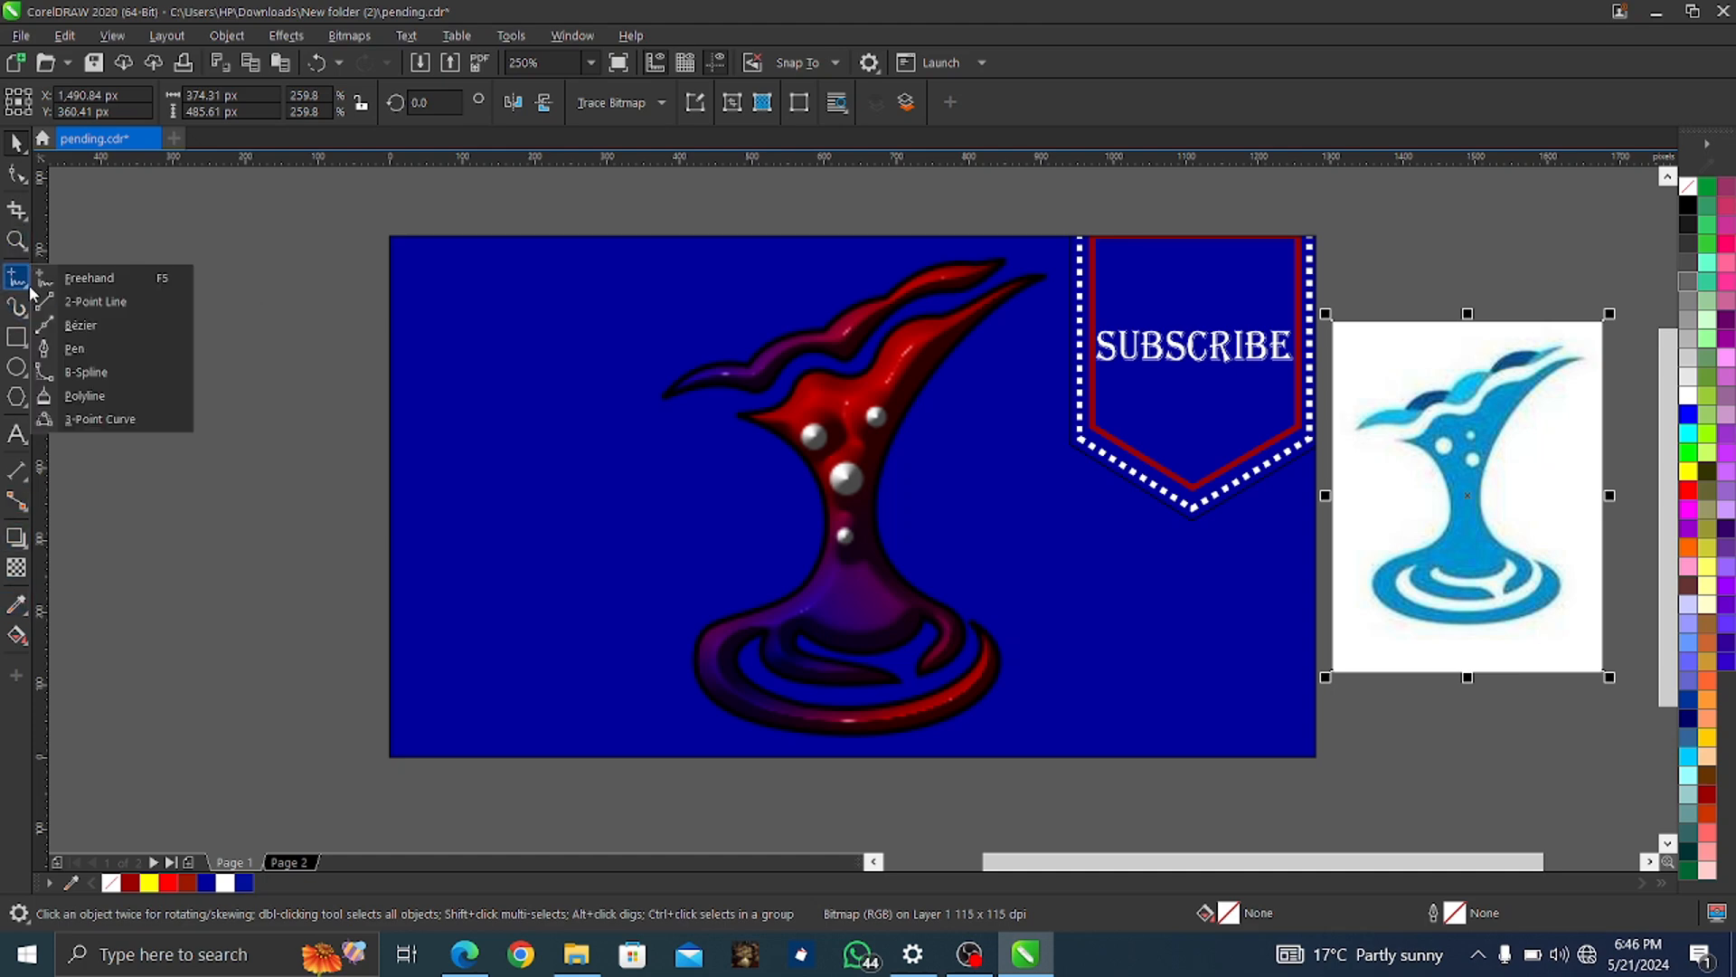
{"action": "left_click", "coordinate": [76, 310]}
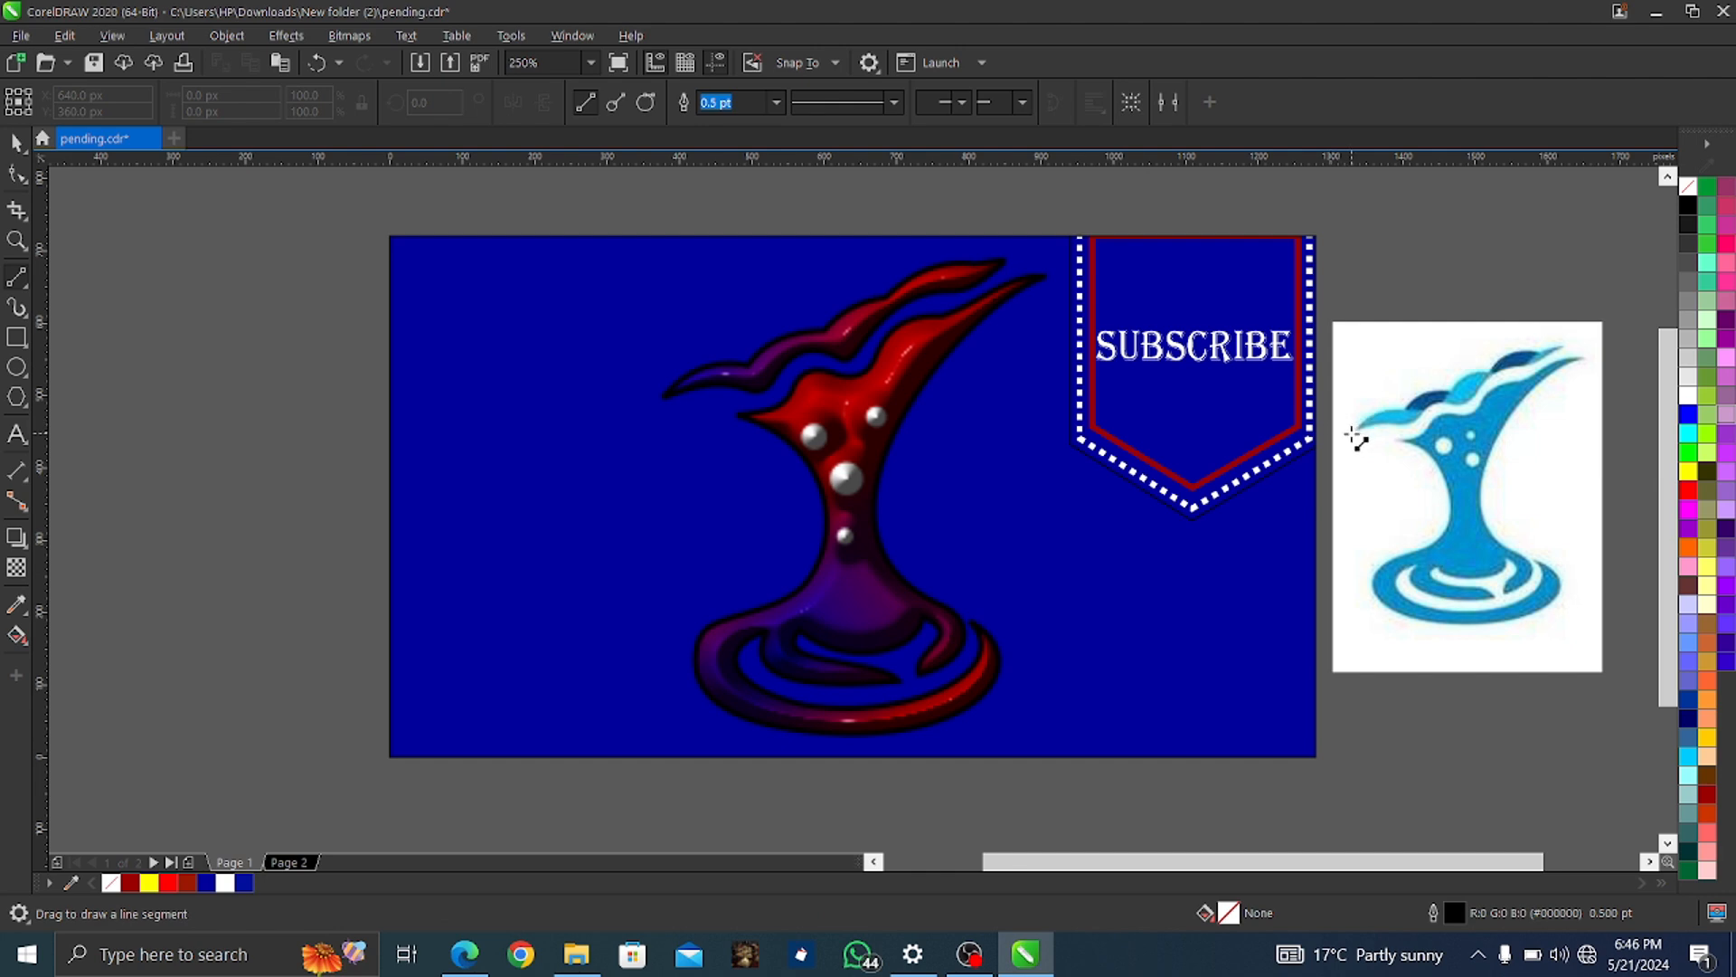
{"action": "left_click_drag", "start_coordinate": [1355, 428], "coordinate": [1491, 364]}
{"action": "mouse_move", "coordinate": [1491, 364]}
{"action": "left_mouse_down"}
{"action": "mouse_move", "coordinate": [1556, 346]}
{"action": "mouse_move", "coordinate": [1490, 389]}
{"action": "left_mouse_up"}
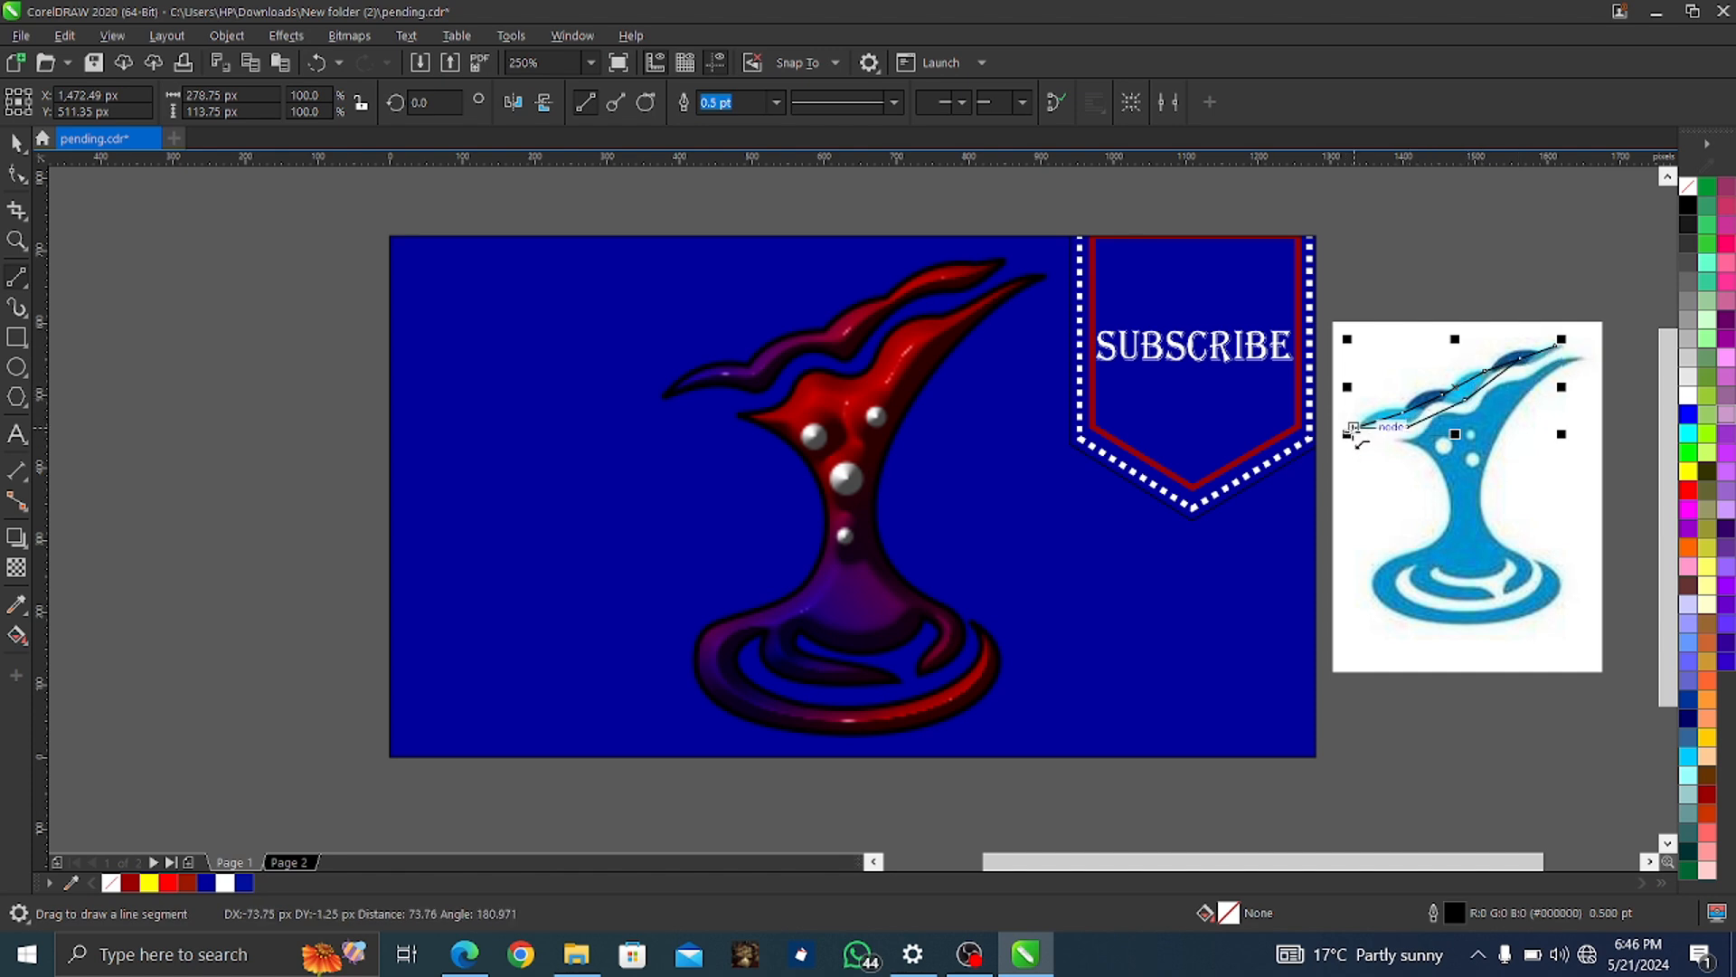
{"action": "left_click_drag", "start_coordinate": [1353, 433], "coordinate": [1353, 433]}
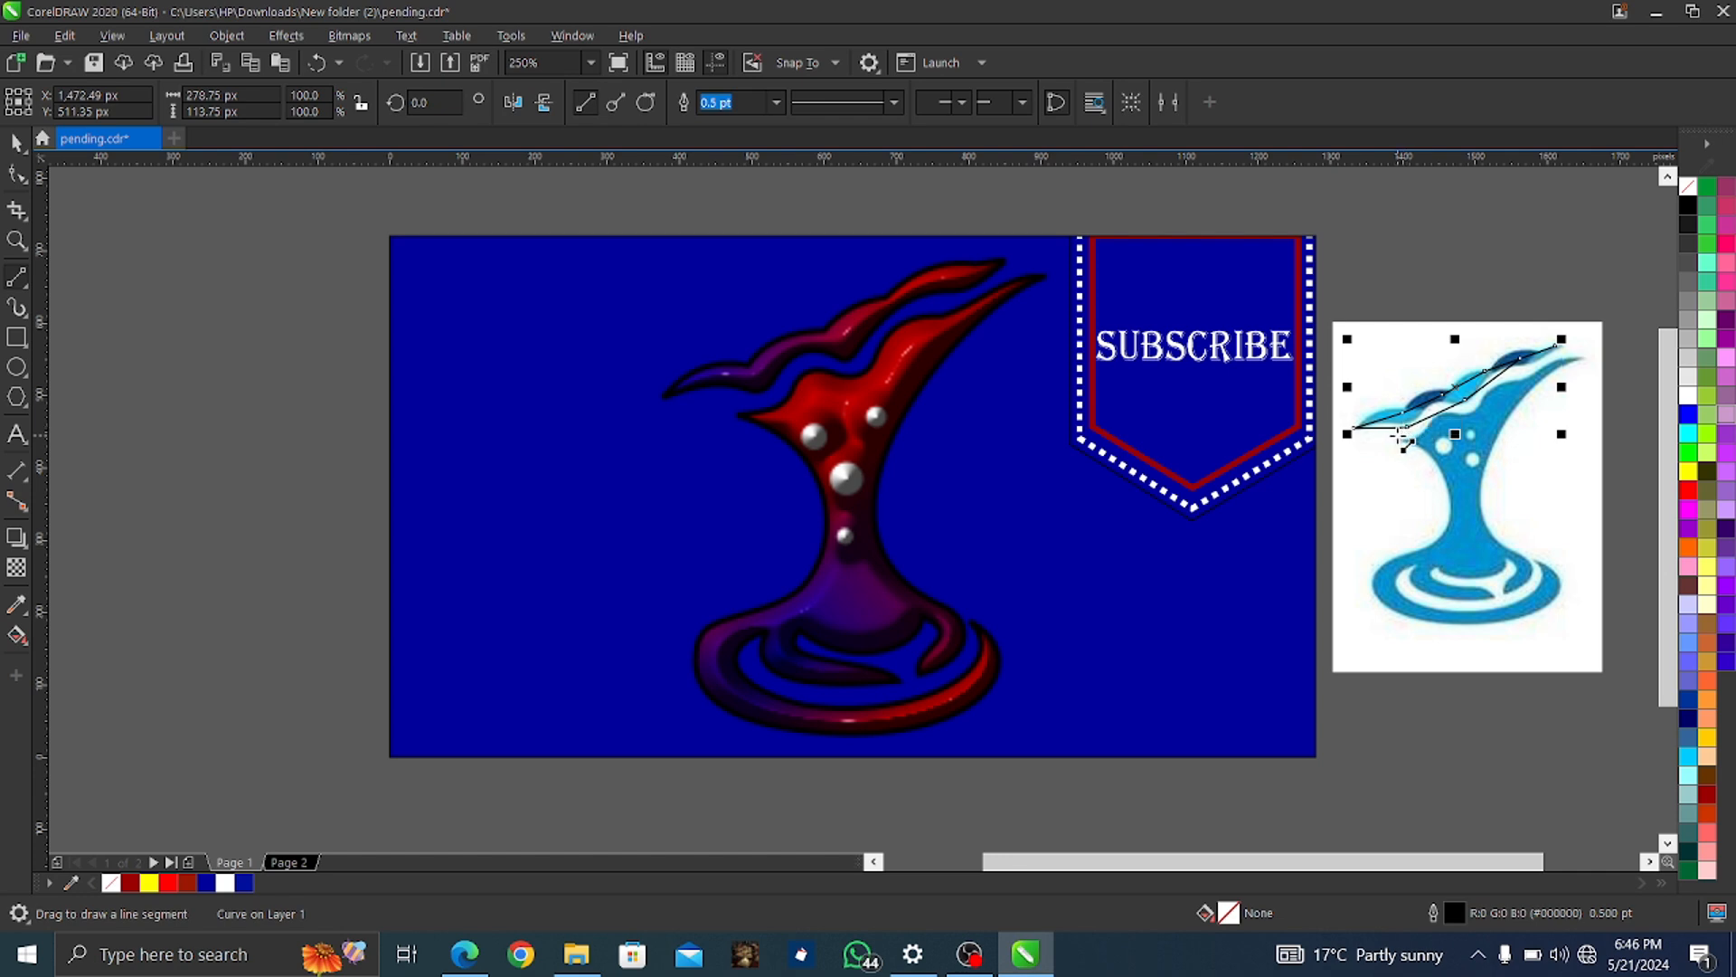
{"action": "scroll", "coordinate": [1437, 416], "scroll_direction": "up", "scroll_amount": 2}
{"action": "scroll", "coordinate": [1515, 452], "scroll_direction": "down", "scroll_amount": 2}
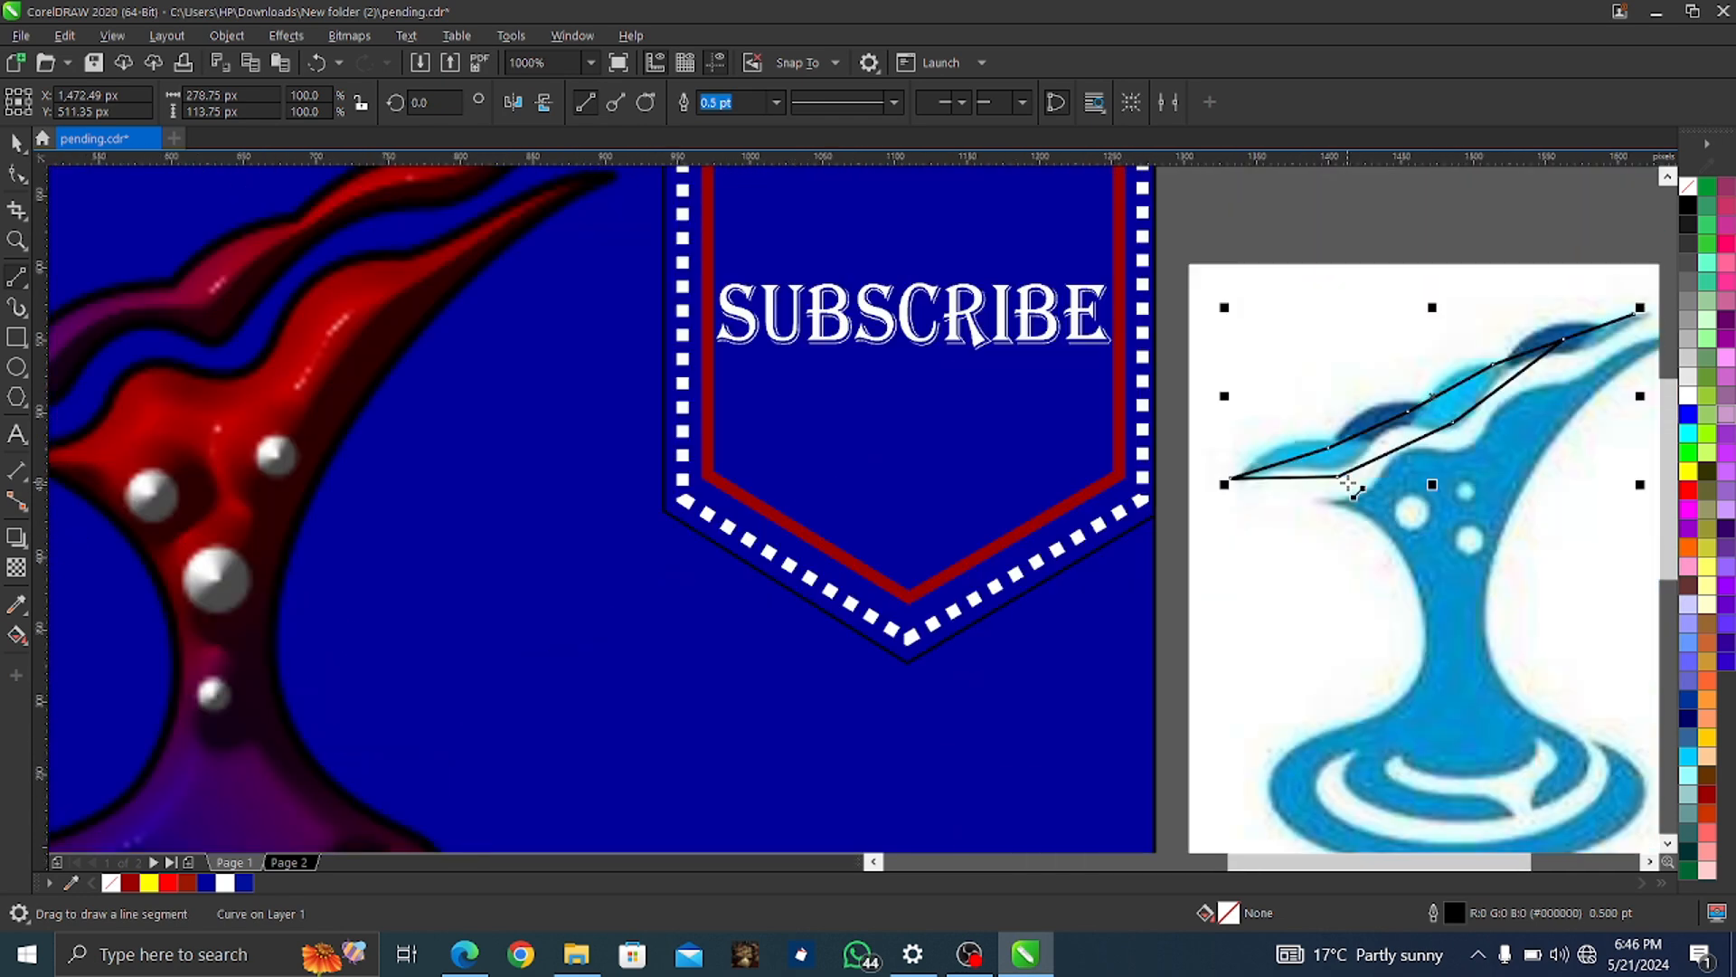
{"action": "scroll", "coordinate": [1537, 484], "scroll_direction": "up", "scroll_amount": 2}
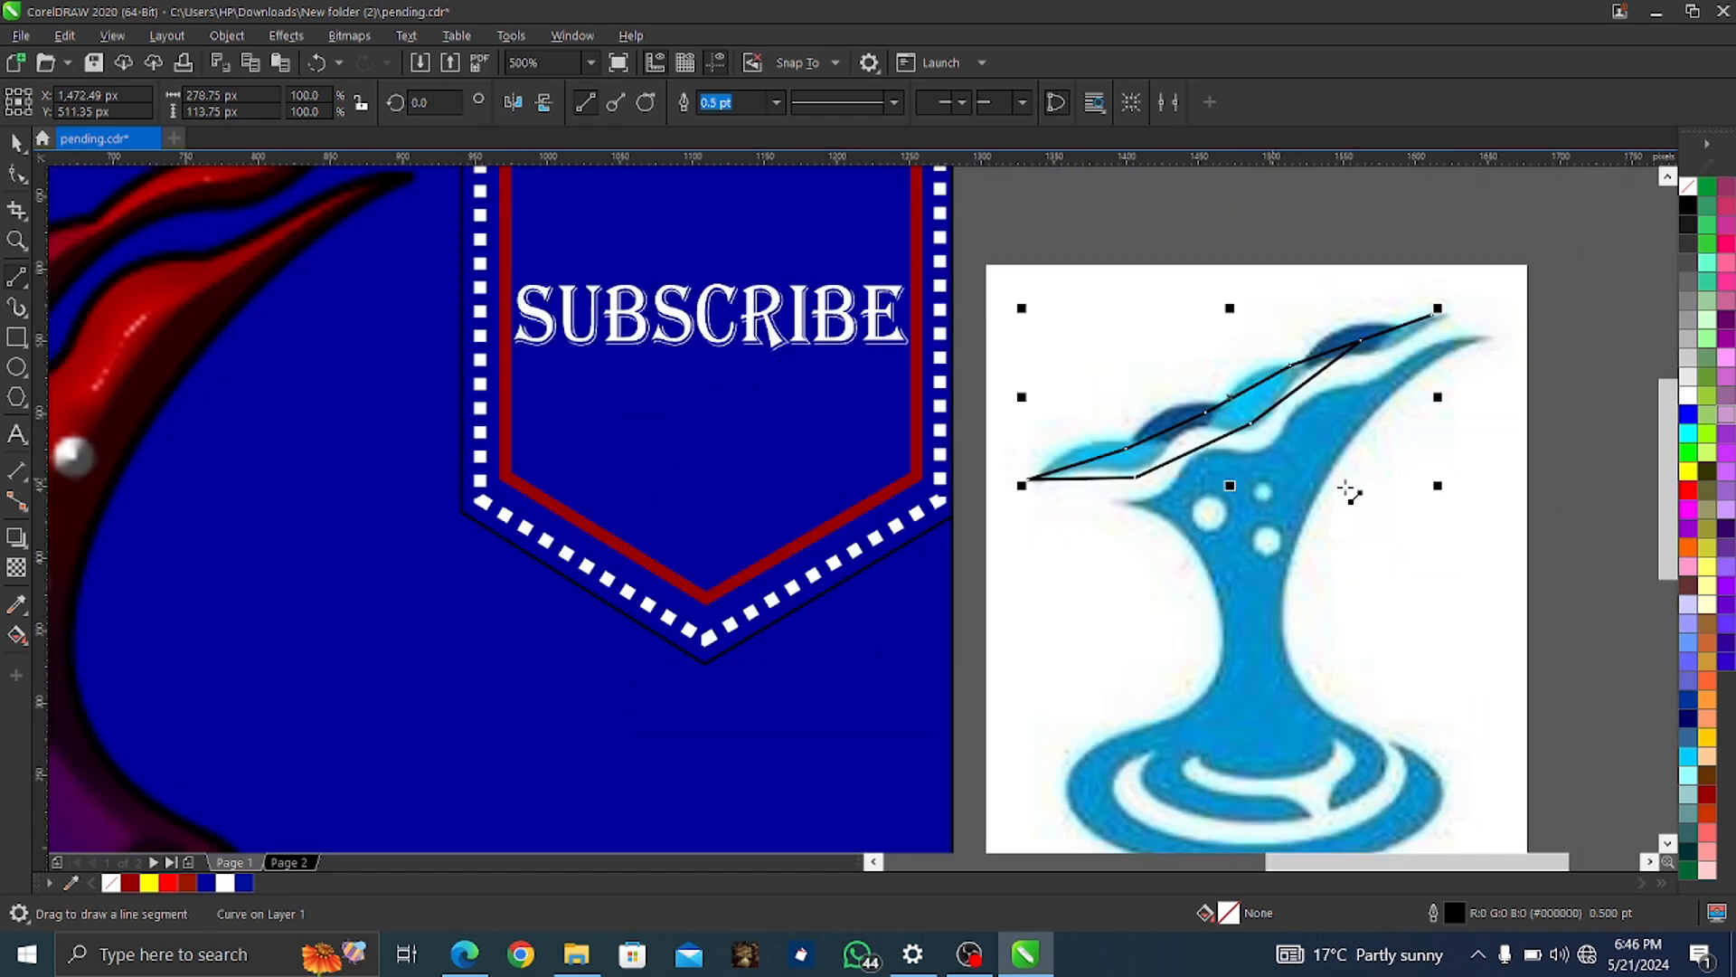
{"action": "scroll", "coordinate": [1517, 445], "scroll_direction": "down", "scroll_amount": 3}
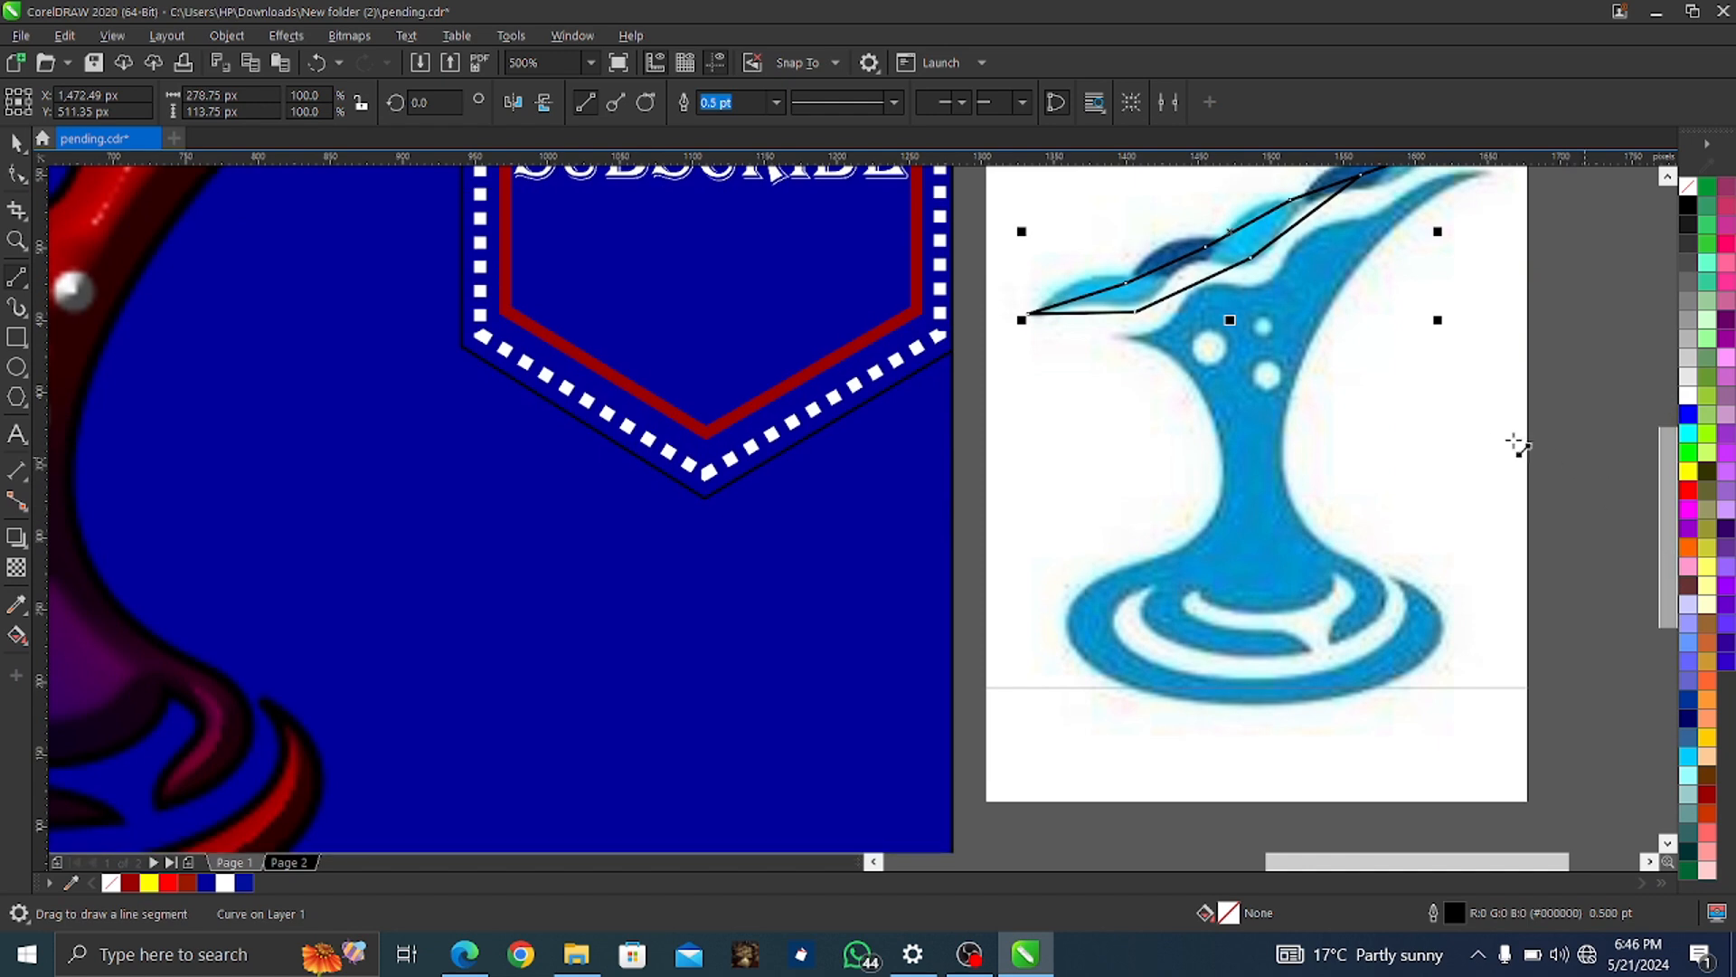
{"action": "scroll", "coordinate": [1517, 446], "scroll_direction": "up", "scroll_amount": 2}
{"action": "scroll", "coordinate": [1490, 443], "scroll_direction": "down", "scroll_amount": 2}
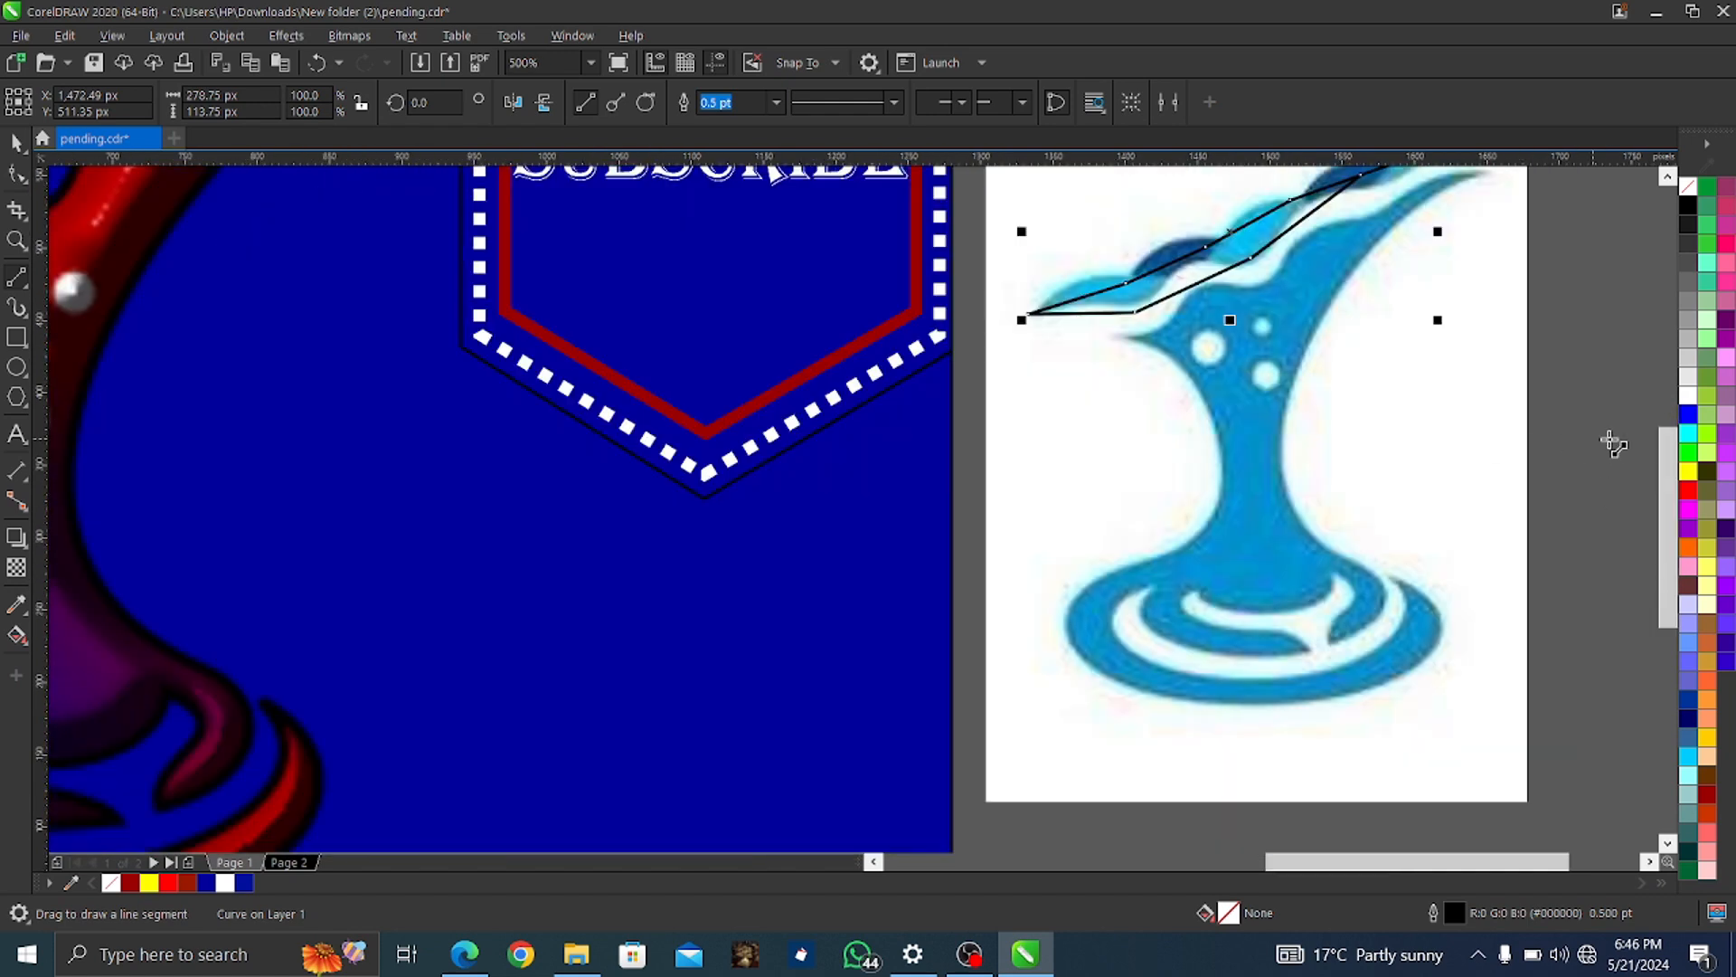
{"action": "left_click_drag", "start_coordinate": [1667, 461], "coordinate": [1668, 451]}
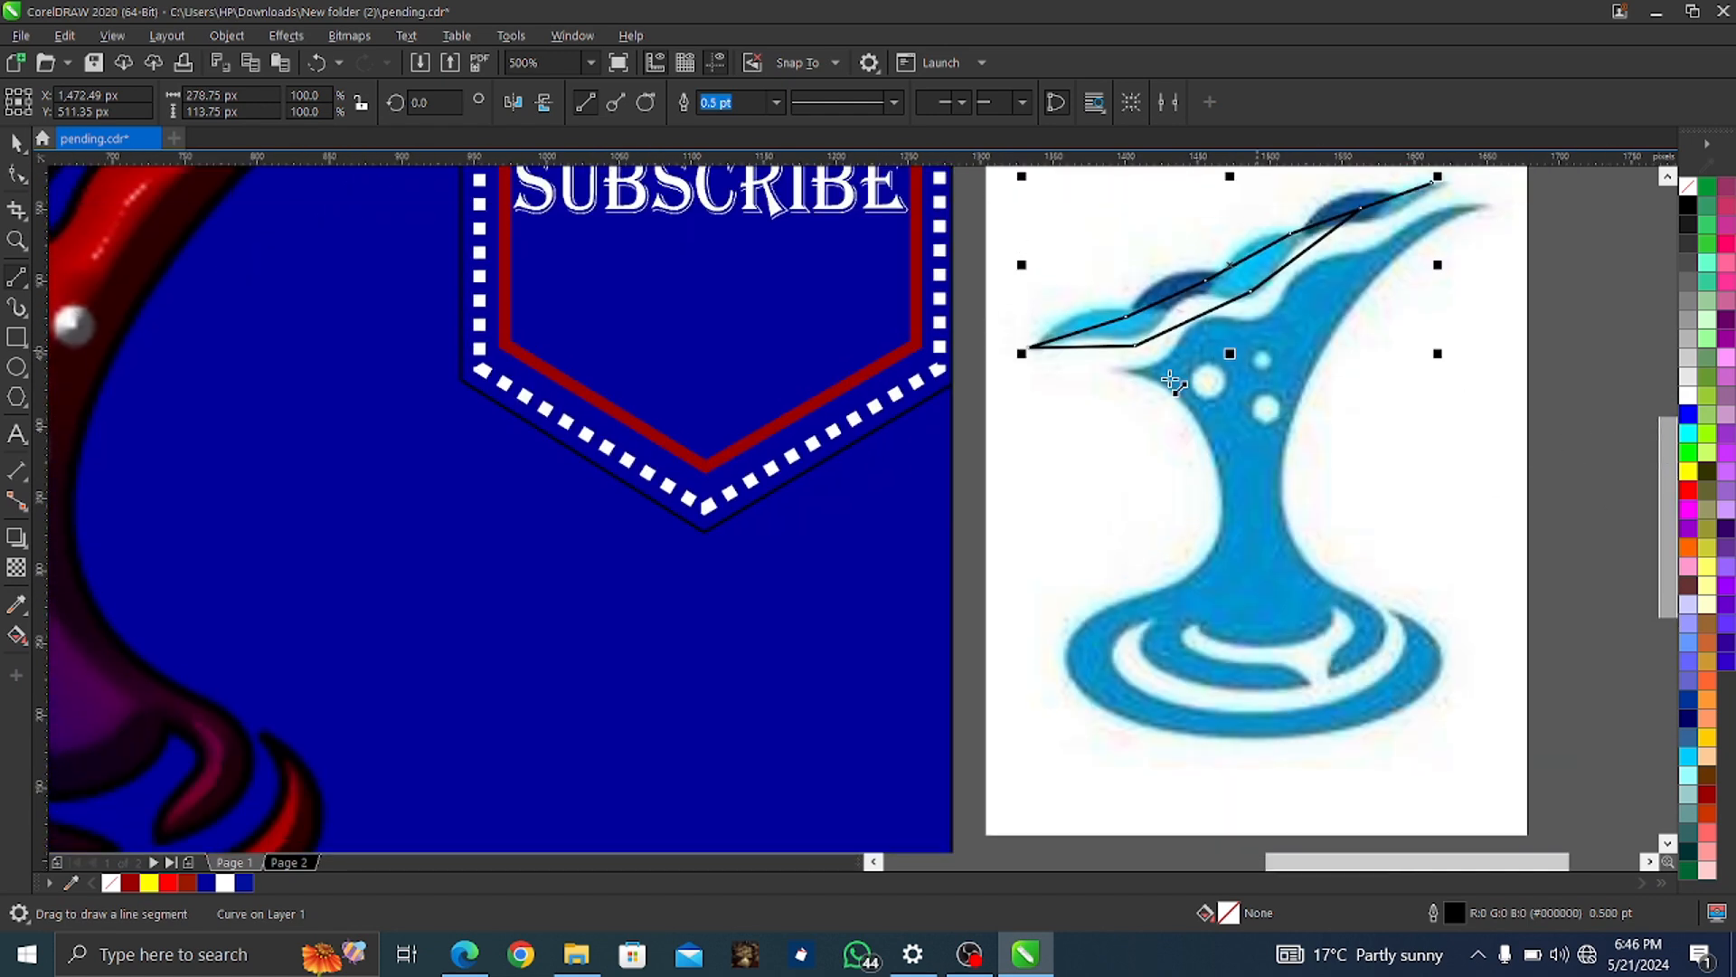
Draw a second closed outline around the splash body, its right tip and the ripples
{"action": "left_click_drag", "start_coordinate": [1128, 370], "coordinate": [1315, 271]}
{"action": "mouse_move", "coordinate": [1452, 217]}
{"action": "left_mouse_down"}
{"action": "mouse_move", "coordinate": [1476, 204]}
{"action": "mouse_move", "coordinate": [1318, 420]}
{"action": "mouse_move", "coordinate": [1385, 642]}
{"action": "left_mouse_up"}
{"action": "mouse_move", "coordinate": [1385, 642]}
{"action": "left_mouse_down"}
{"action": "mouse_move", "coordinate": [1336, 678]}
{"action": "mouse_move", "coordinate": [1351, 637]}
{"action": "mouse_move", "coordinate": [1336, 613]}
{"action": "mouse_move", "coordinate": [1212, 665]}
{"action": "mouse_move", "coordinate": [1228, 663]}
{"action": "left_mouse_up"}
{"action": "left_click_drag", "start_coordinate": [1228, 663], "coordinate": [1311, 674]}
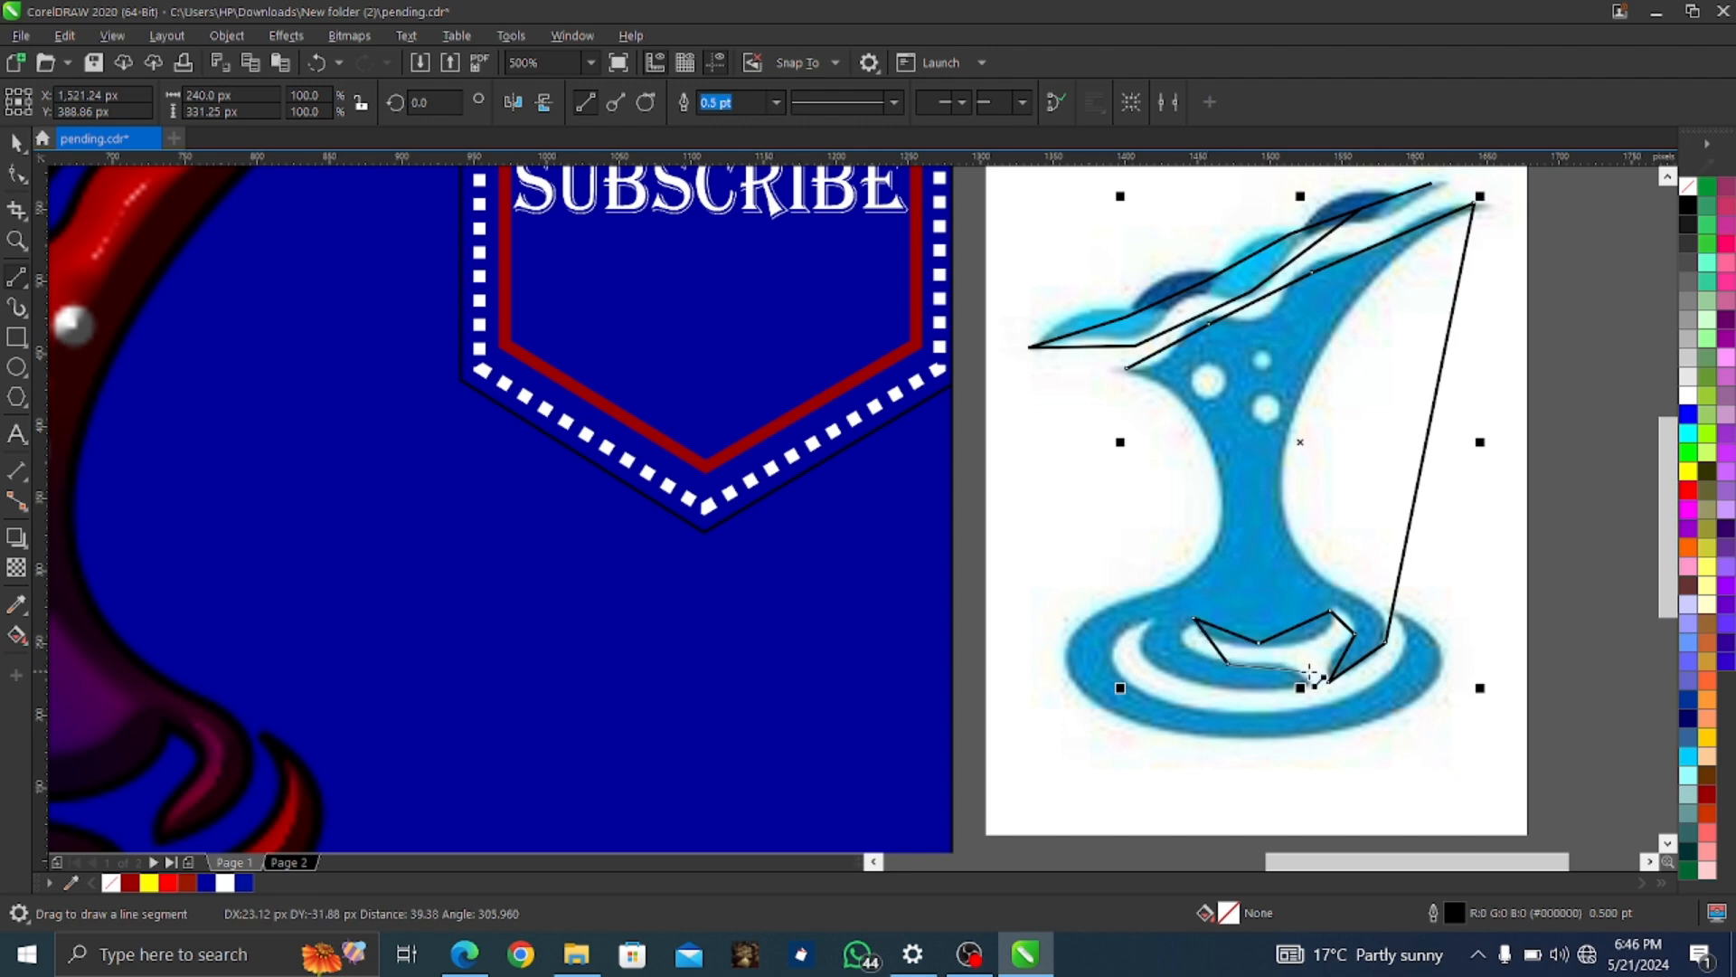
{"action": "left_click", "coordinate": [1202, 681]}
{"action": "left_click", "coordinate": [1153, 621]}
{"action": "left_click", "coordinate": [1217, 714]}
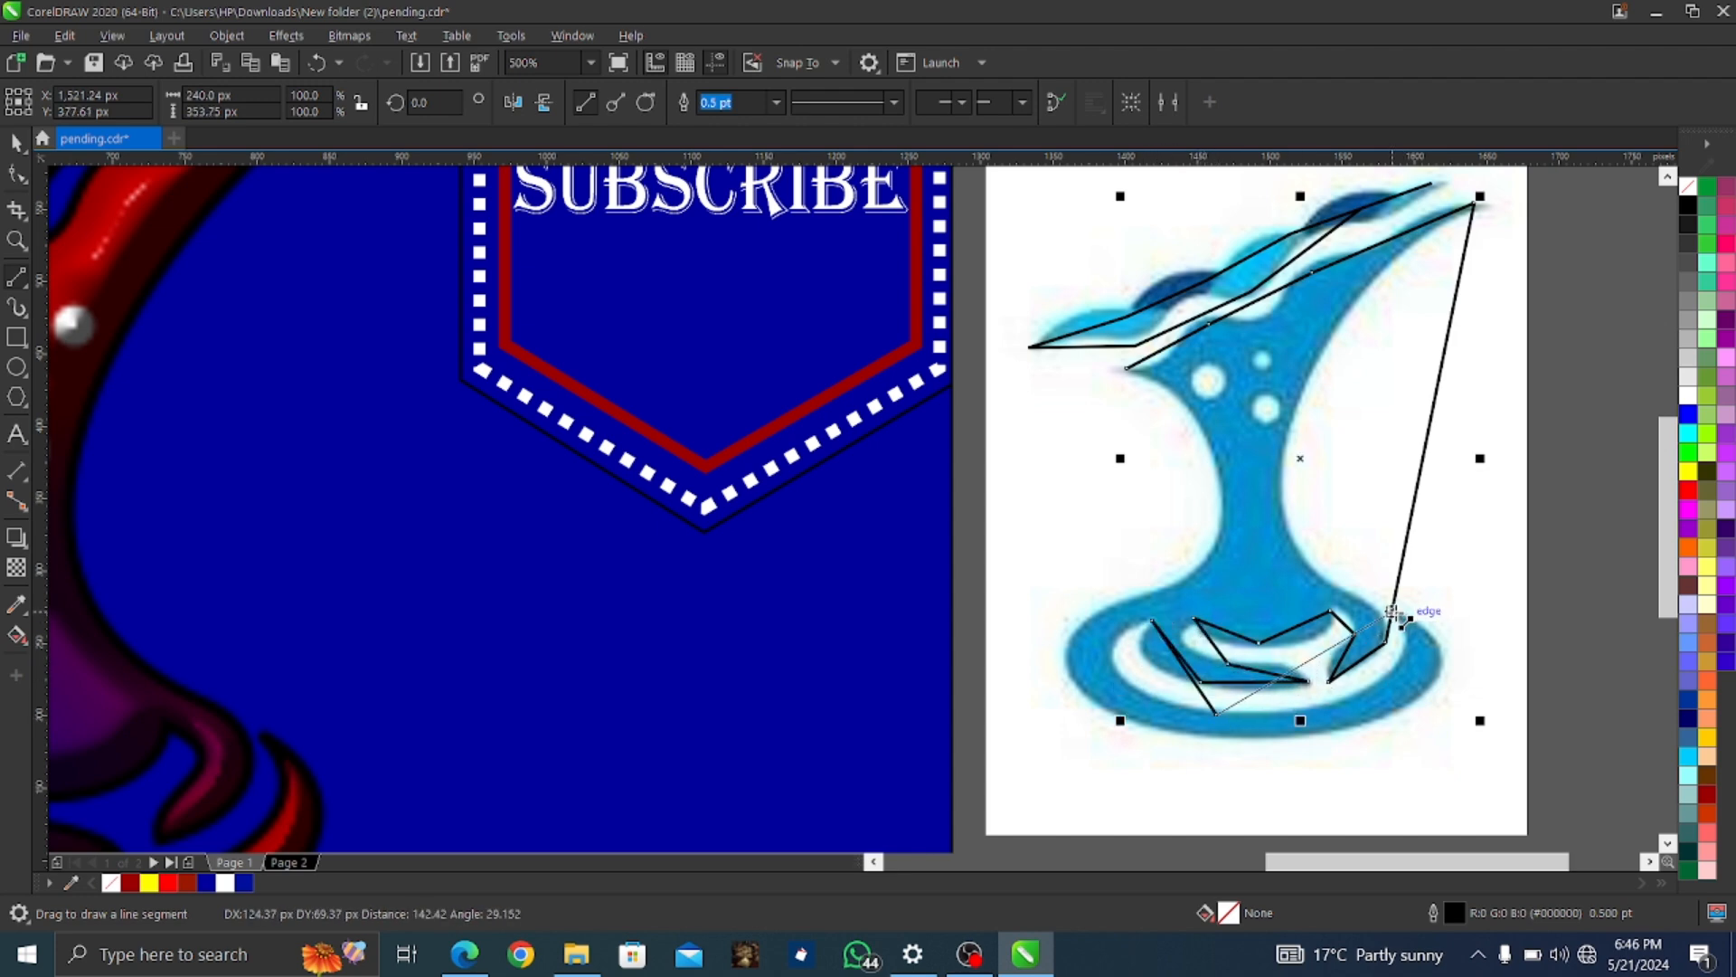
{"action": "left_click", "coordinate": [1391, 615]}
{"action": "left_click", "coordinate": [1216, 734]}
{"action": "left_click", "coordinate": [1071, 643]}
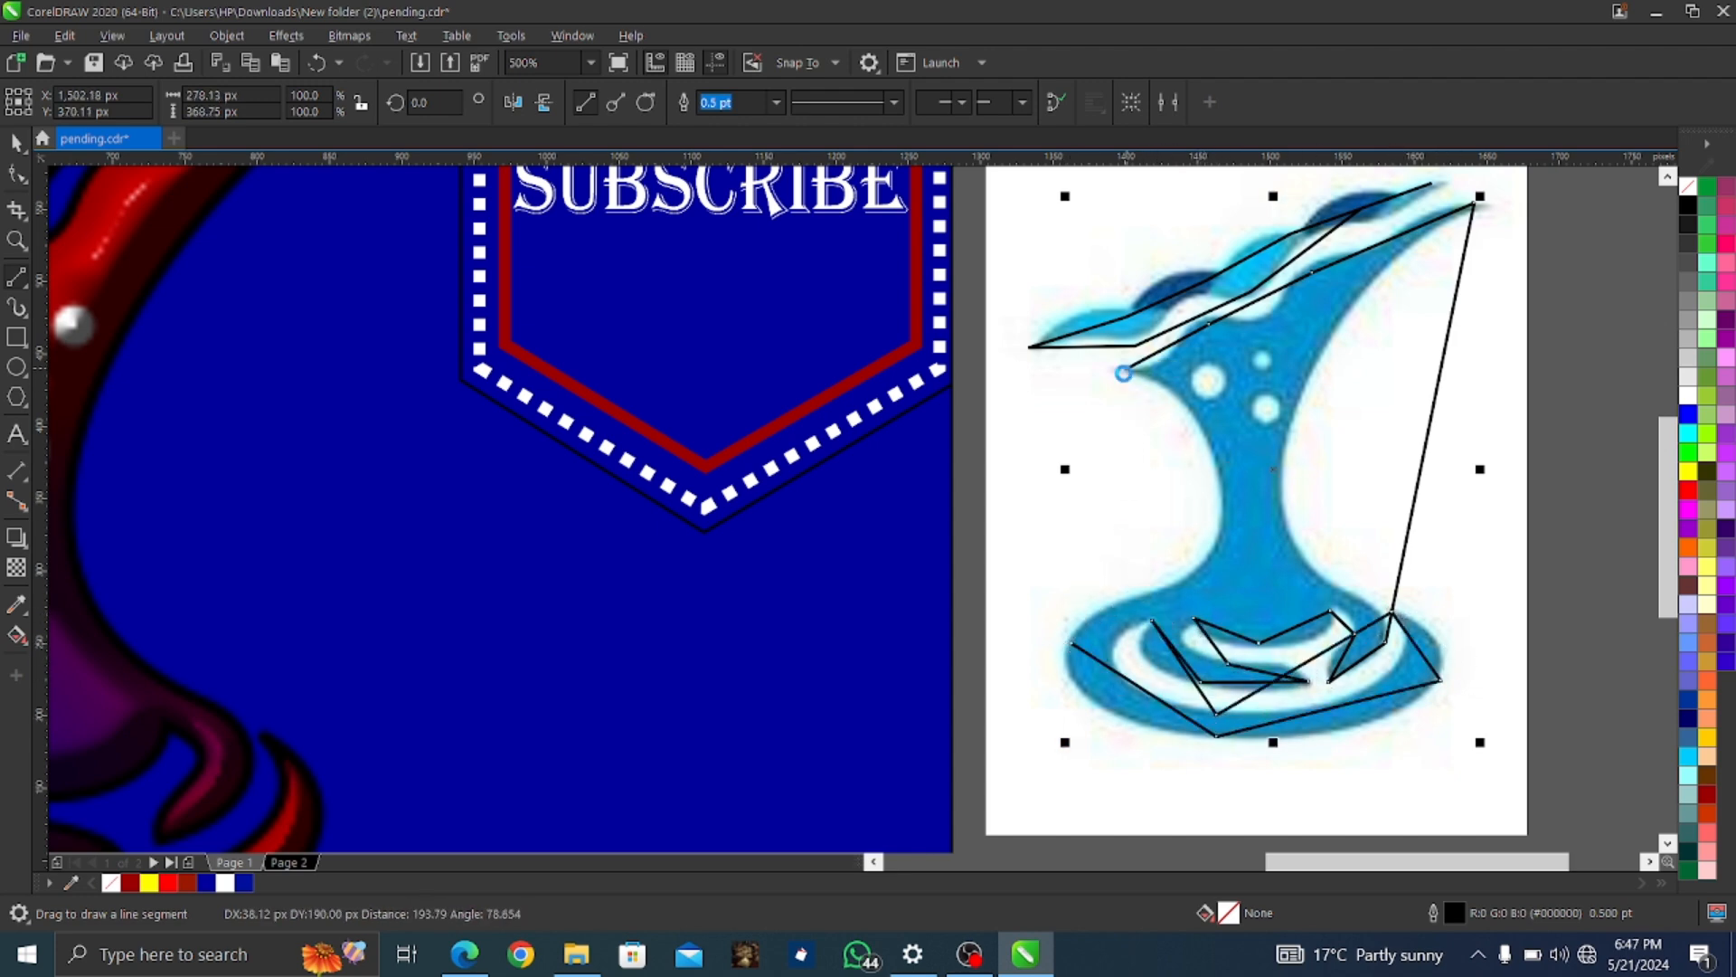
{"action": "left_click", "coordinate": [1121, 371]}
{"action": "key", "text": "F10"}
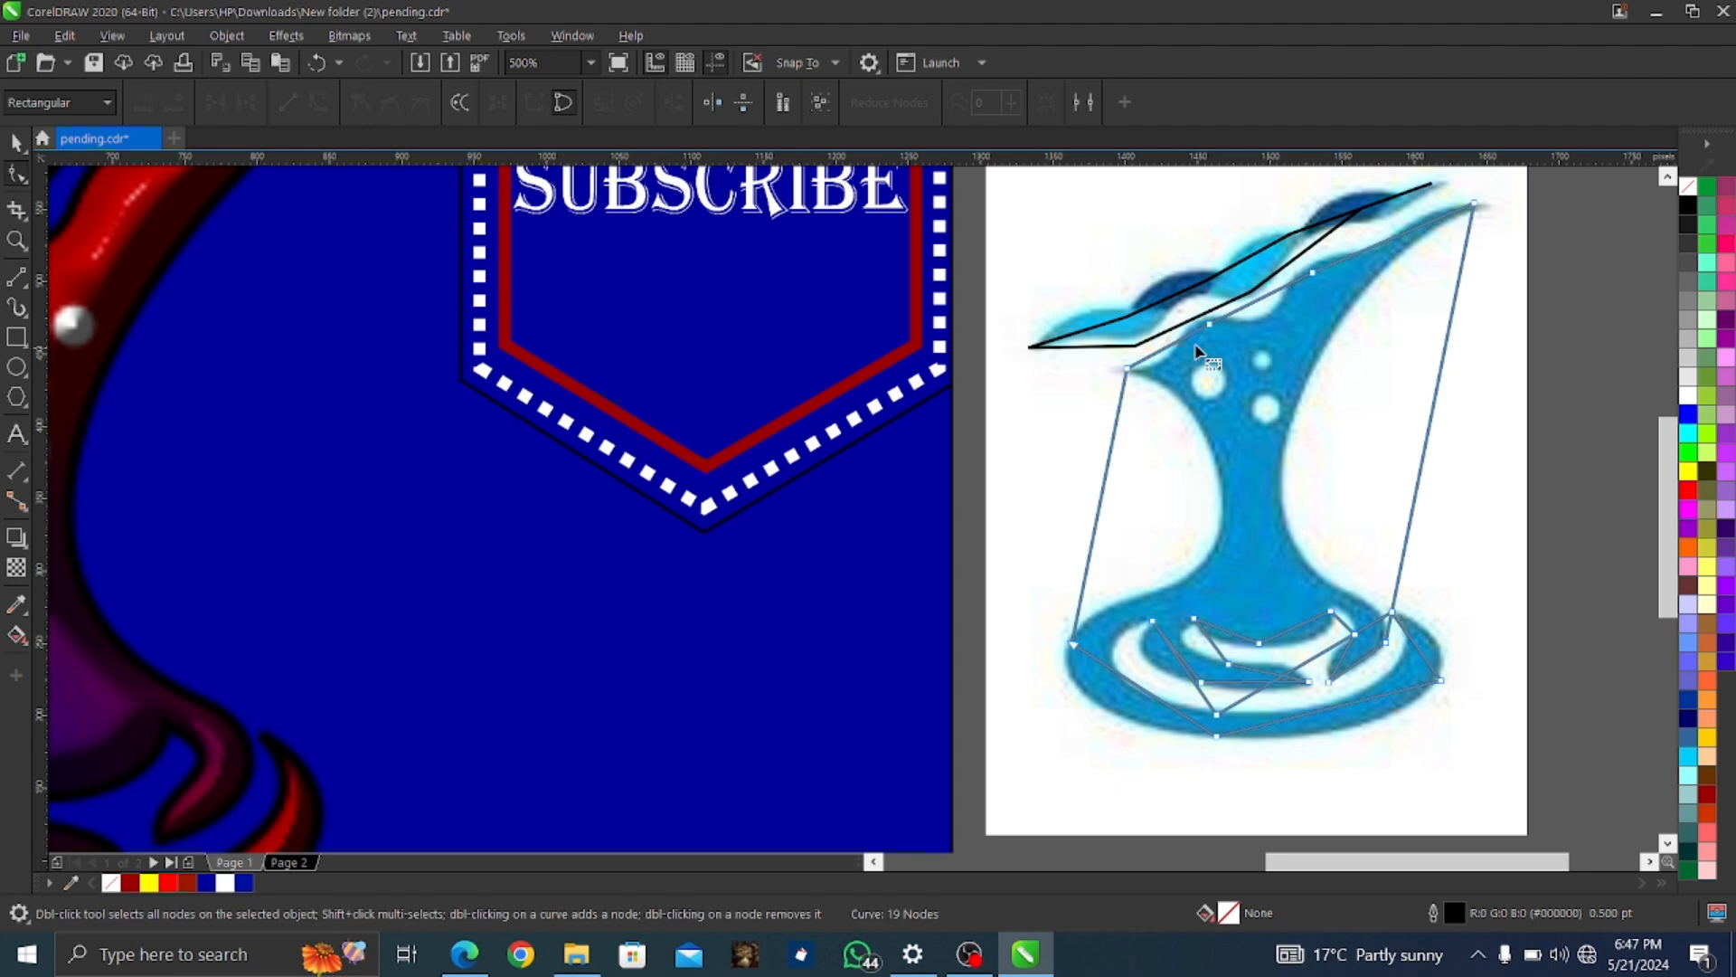
Bend the wave outline's top edge into a curve and its lower edge into an S-curve
{"action": "left_click", "coordinate": [1196, 319]}
{"action": "right_click", "coordinate": [1196, 318]}
{"action": "key", "text": "Escape"}
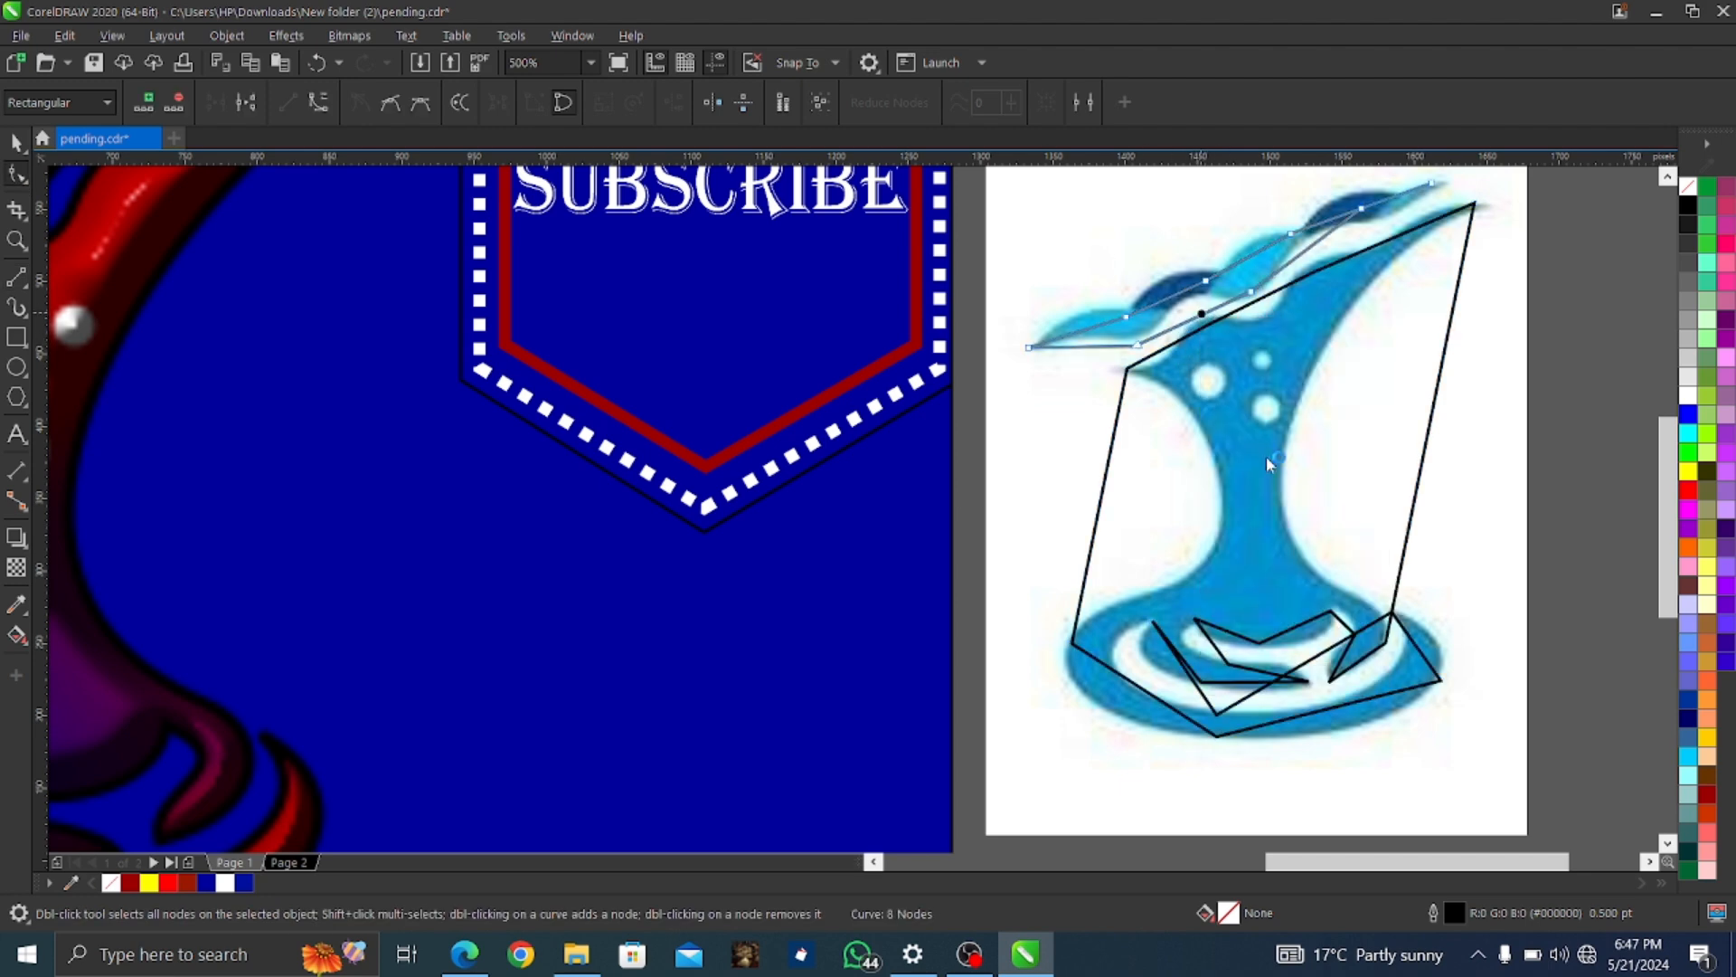
{"action": "left_click_drag", "start_coordinate": [1197, 315], "coordinate": [1187, 299]}
{"action": "scroll", "coordinate": [1176, 318], "scroll_direction": "up", "scroll_amount": 2}
{"action": "scroll", "coordinate": [1176, 318], "scroll_direction": "down", "scroll_amount": 2}
{"action": "scroll", "coordinate": [1345, 201], "scroll_direction": "up", "scroll_amount": 2}
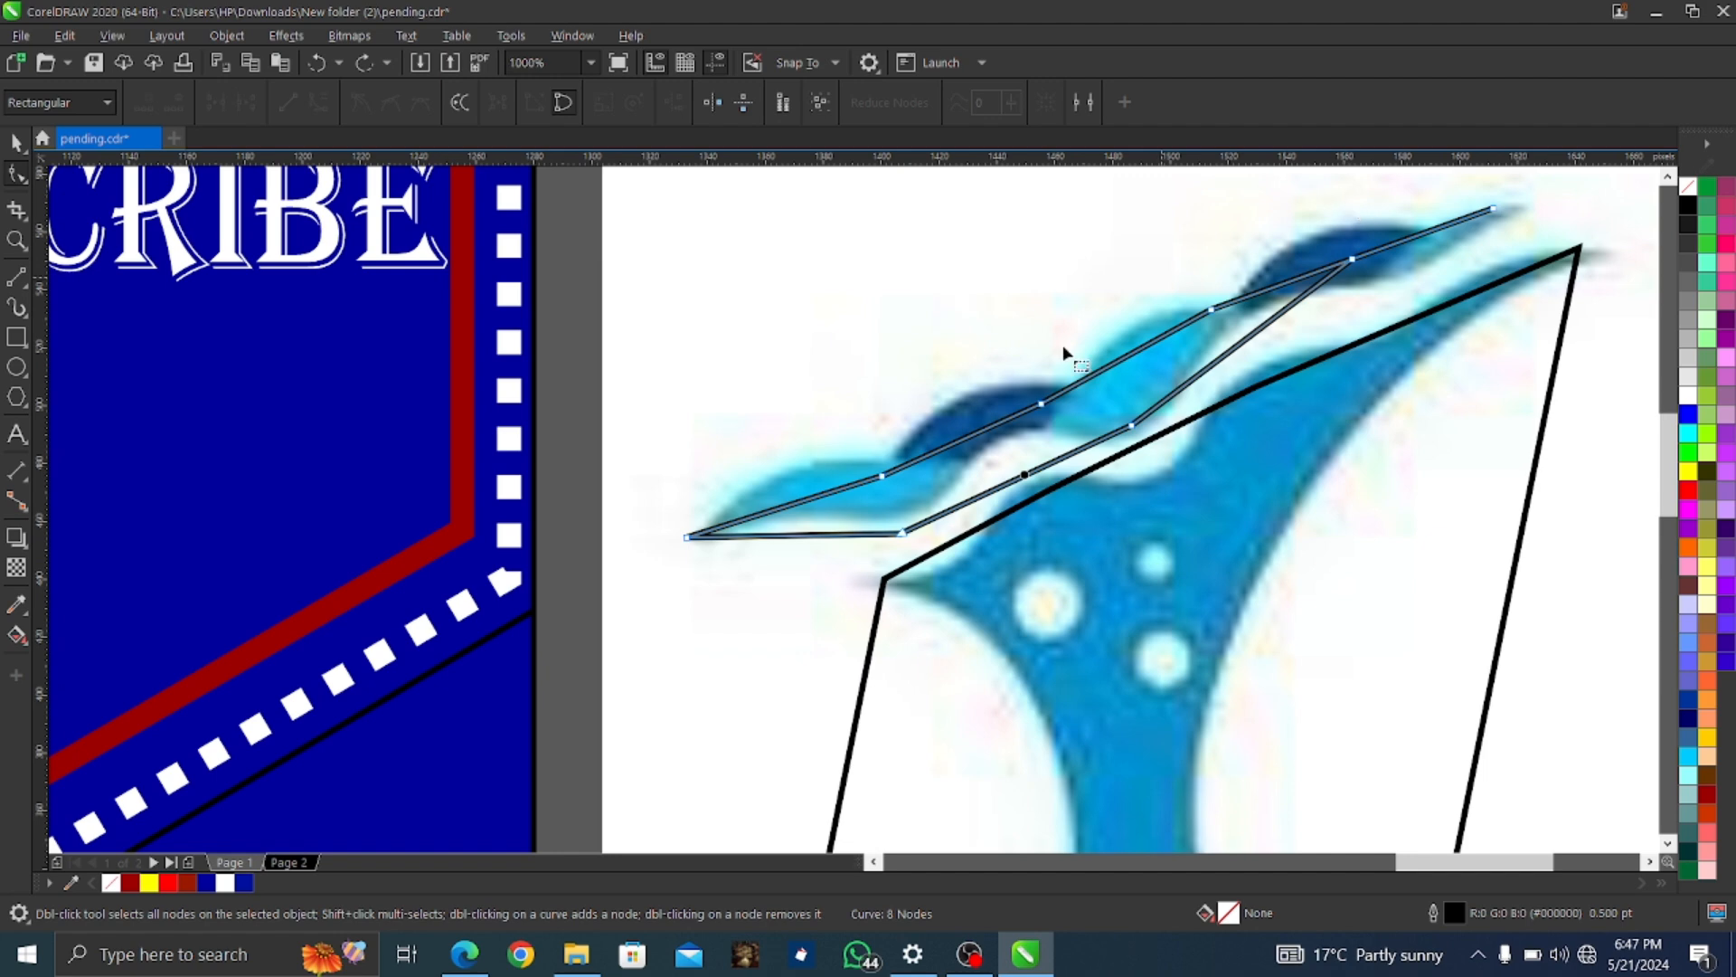
{"action": "left_click", "coordinate": [901, 533]}
{"action": "left_click_drag", "start_coordinate": [1049, 459], "coordinate": [827, 519]}
Convert the bottom edge to a curve and deepen its bow, keeping the left-tip node
{"action": "right_click", "coordinate": [798, 536]}
{"action": "left_click", "coordinate": [868, 682]}
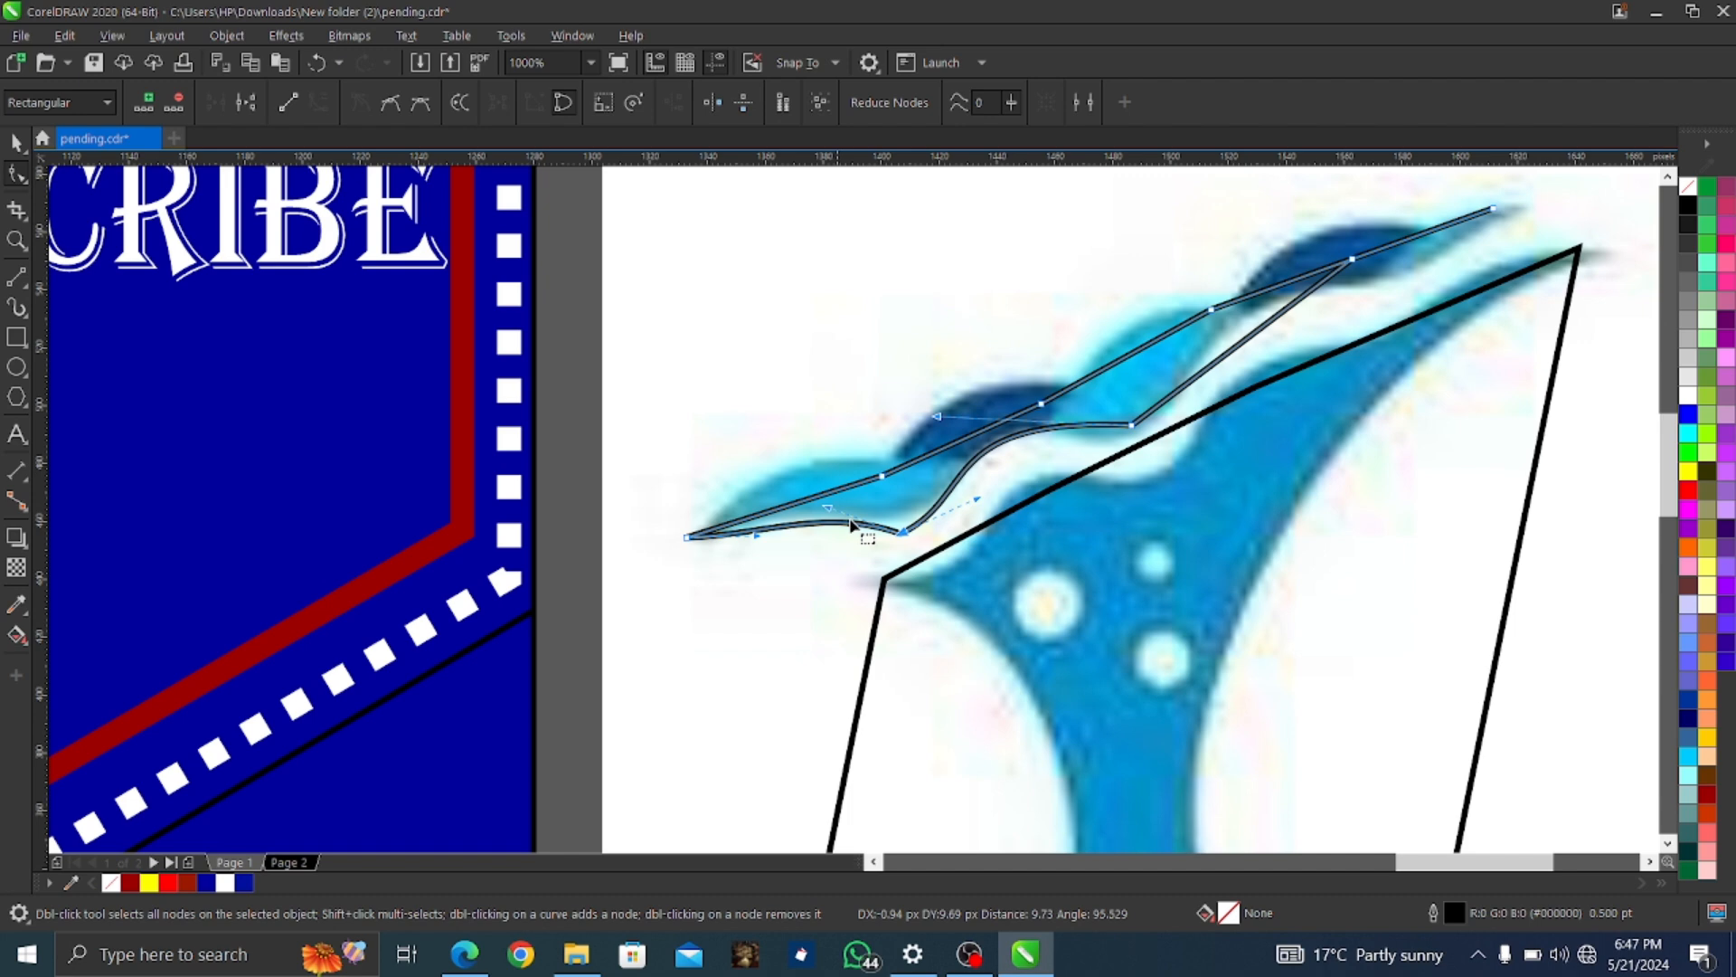
{"action": "right_click", "coordinate": [899, 530]}
{"action": "left_click", "coordinate": [945, 562]}
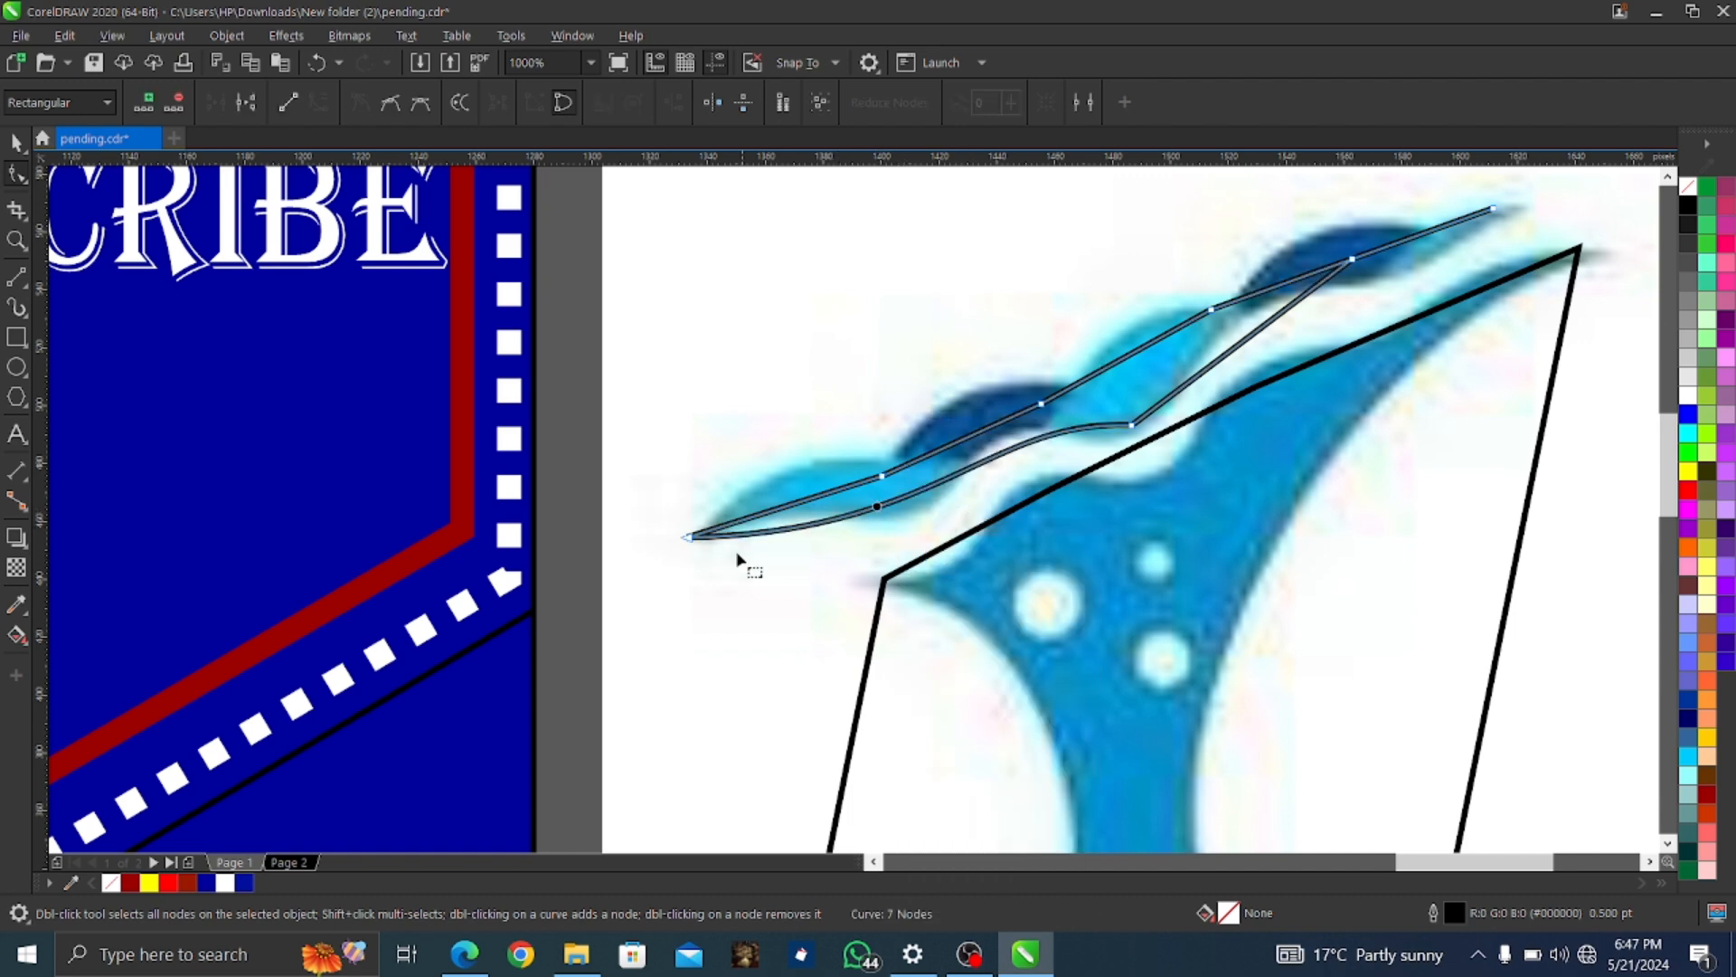
{"action": "left_click", "coordinate": [864, 510]}
{"action": "left_click_drag", "start_coordinate": [938, 544], "coordinate": [954, 575]}
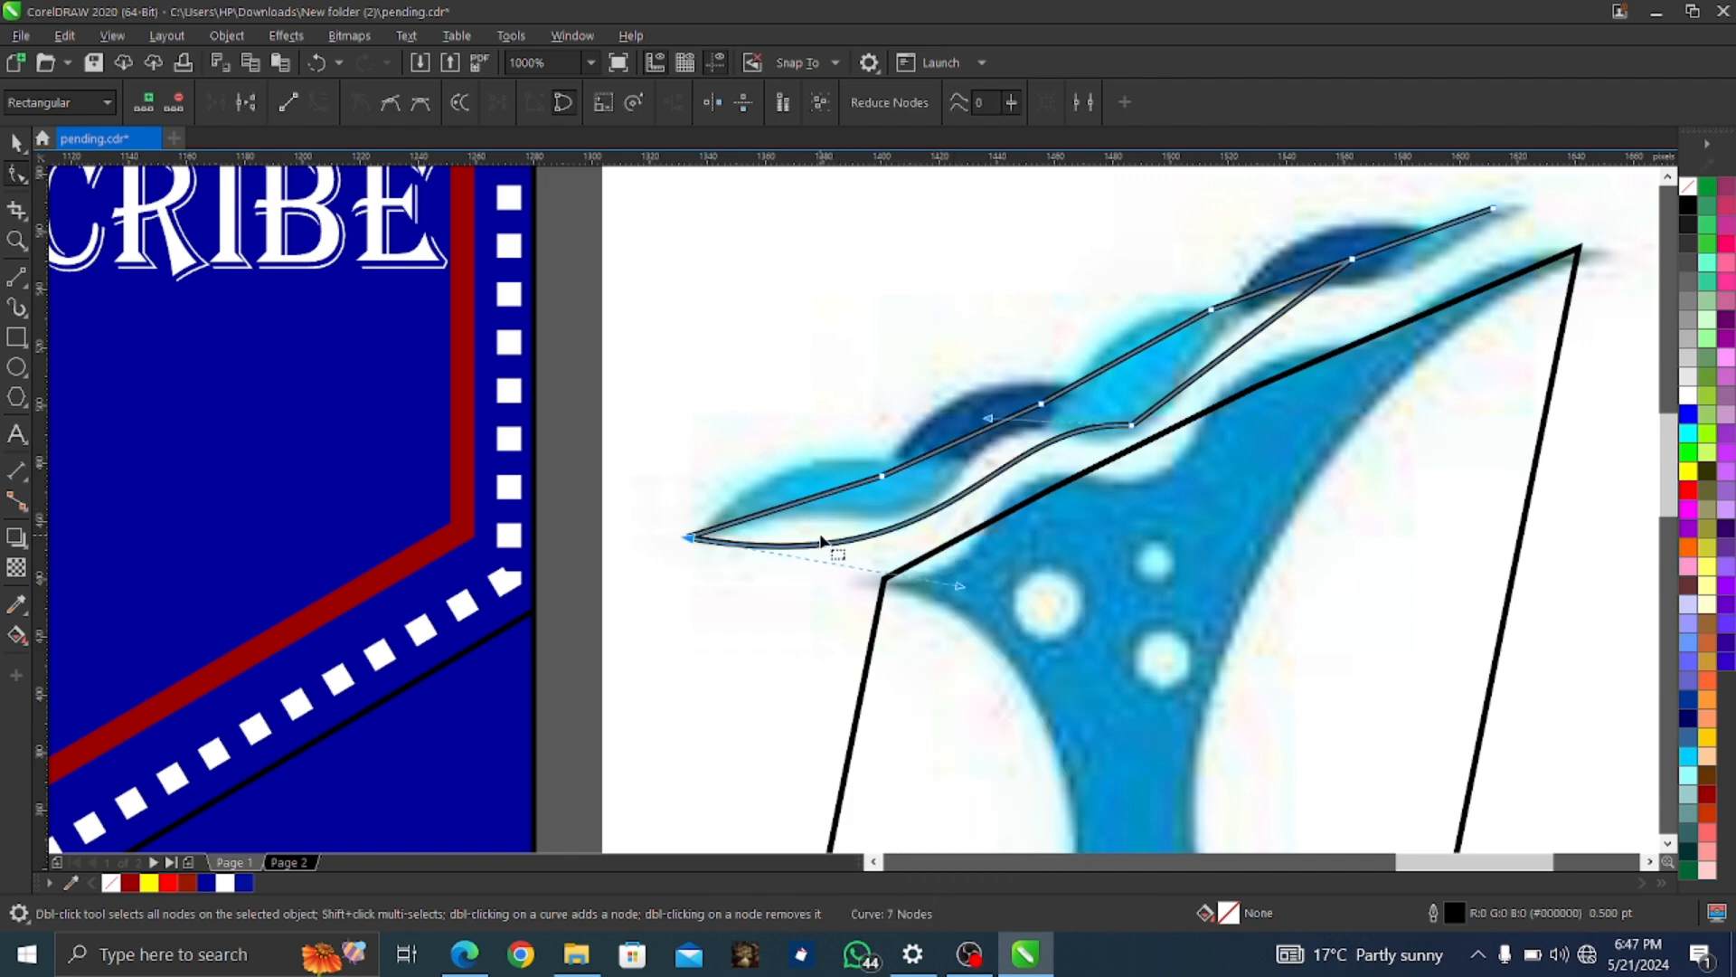
{"action": "key", "text": "ctrl+z"}
{"action": "key", "text": "ctrl+z"}
Convert the upper segments to curves and reshape the hump to follow the wave crest
{"action": "right_click", "coordinate": [788, 507]}
{"action": "left_click", "coordinate": [839, 658]}
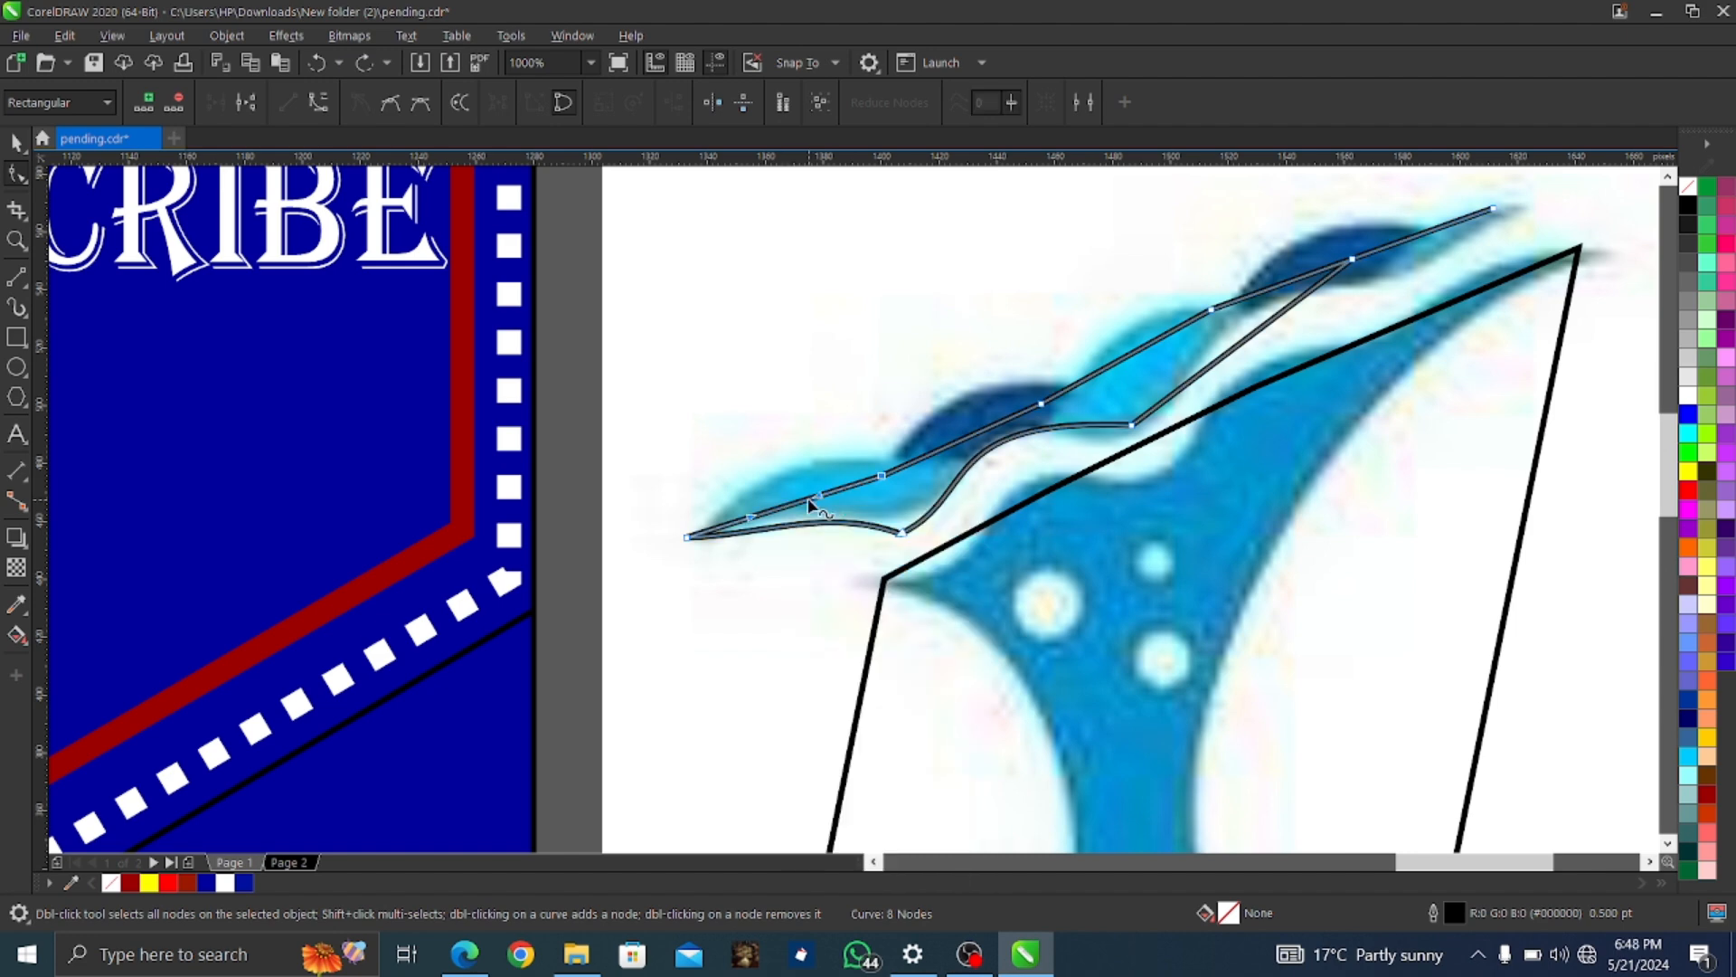
{"action": "left_click_drag", "start_coordinate": [799, 511], "coordinate": [802, 461]}
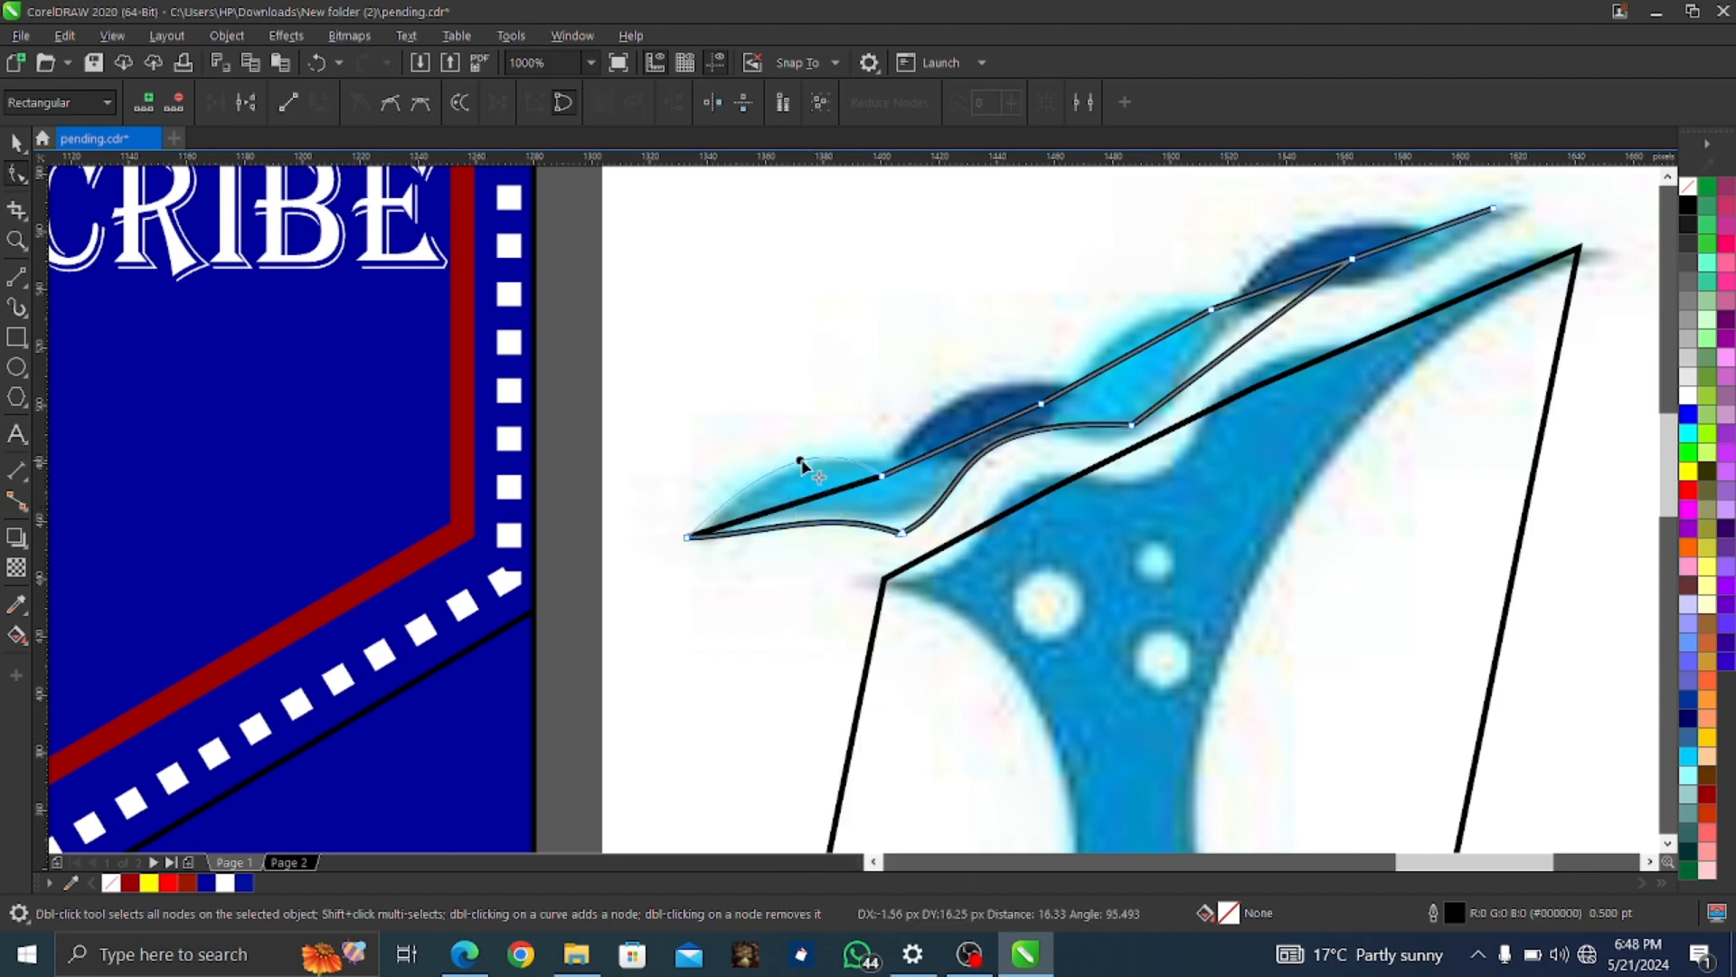
{"action": "right_click", "coordinate": [969, 443]}
{"action": "left_click", "coordinate": [1044, 585]}
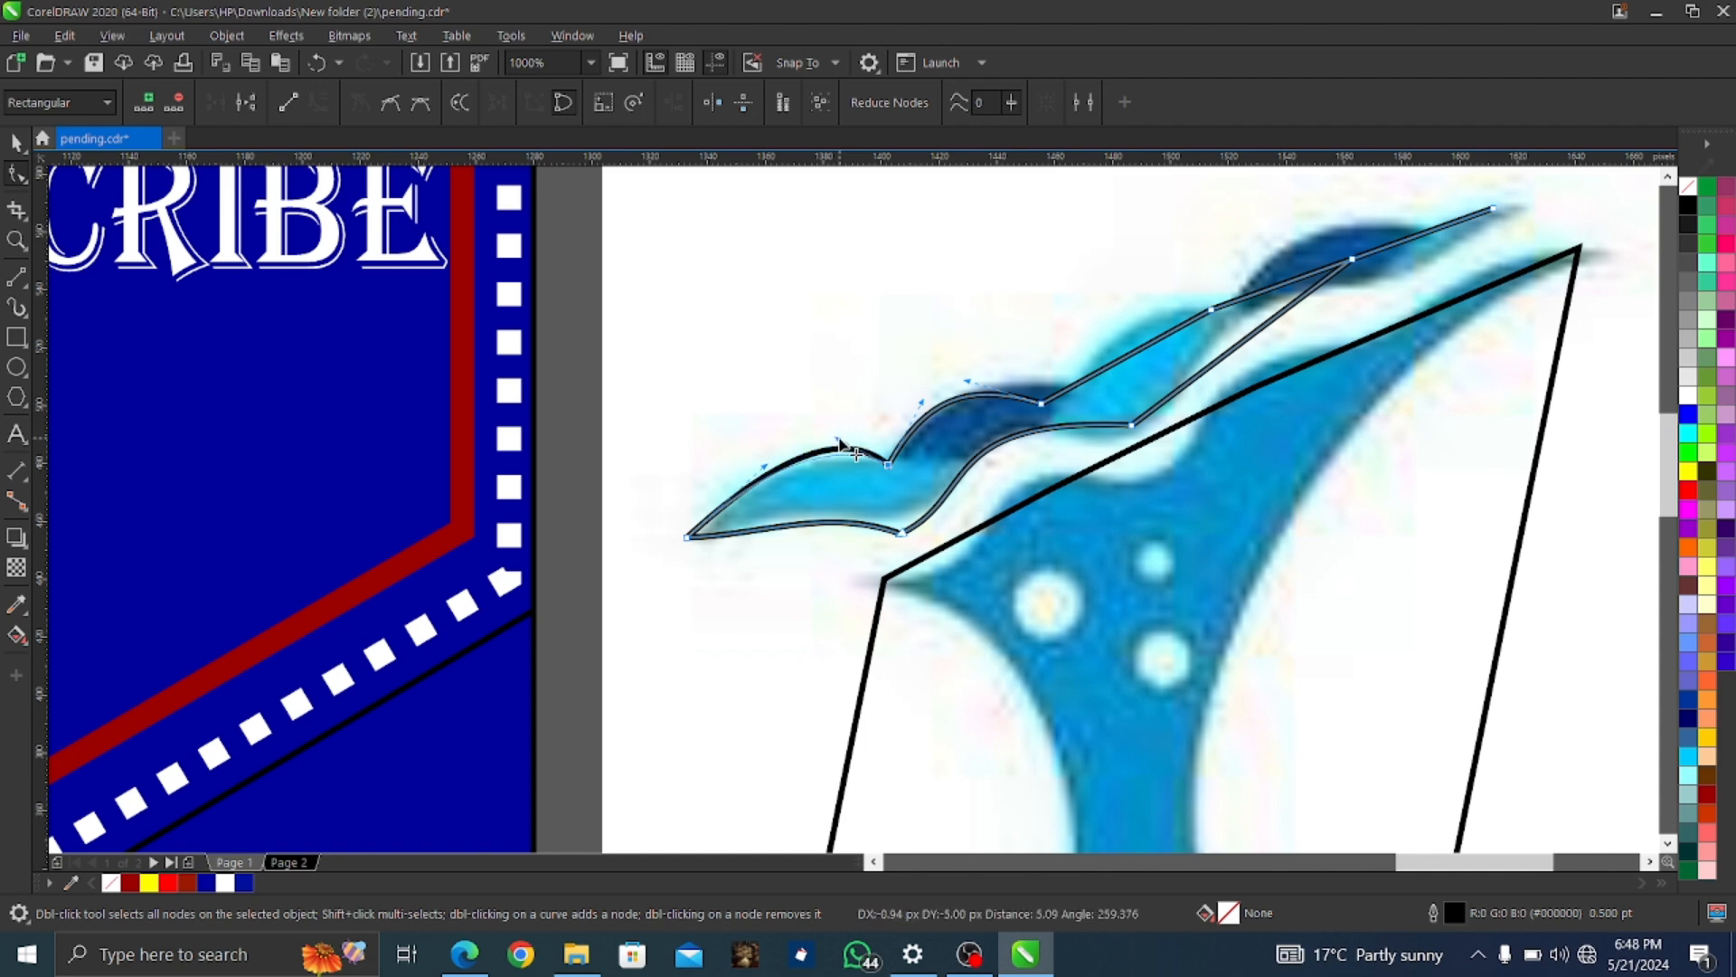
{"action": "left_click_drag", "start_coordinate": [901, 532], "coordinate": [757, 524]}
{"action": "left_click_drag", "start_coordinate": [1041, 403], "coordinate": [1080, 384]}
Convert the next crest segments to curves and arch them along the dark-blue crest
{"action": "left_click", "coordinate": [1144, 345]}
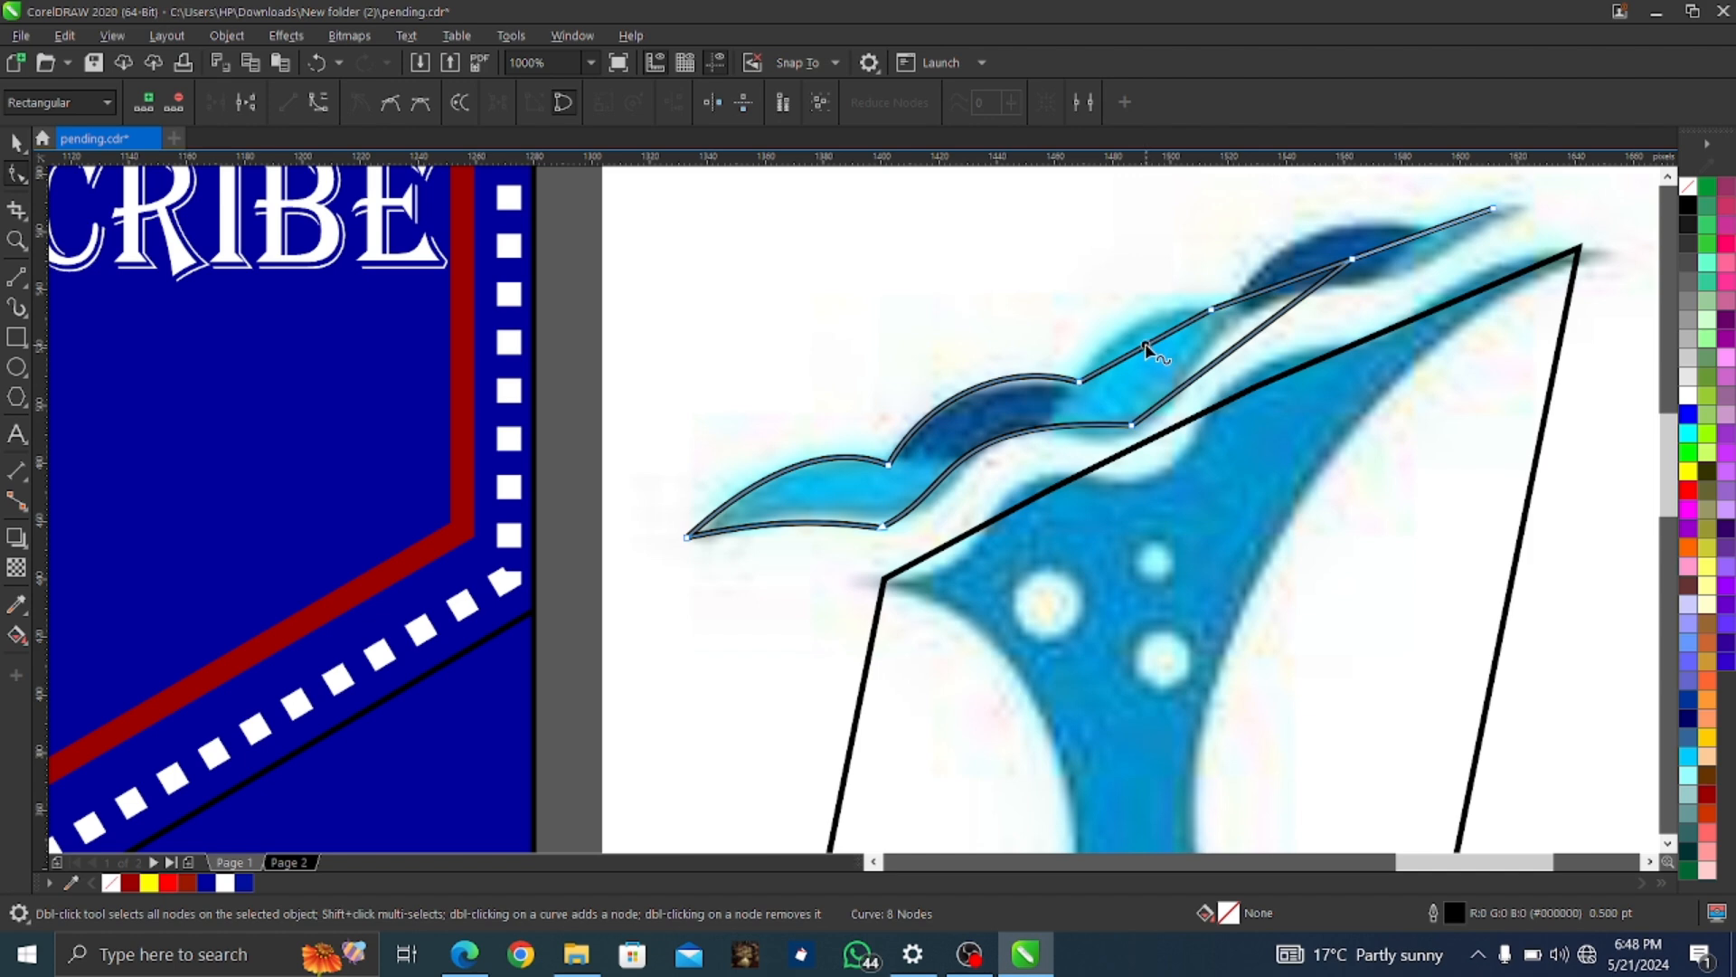
{"action": "right_click", "coordinate": [1145, 344]}
{"action": "left_click", "coordinate": [1196, 486]}
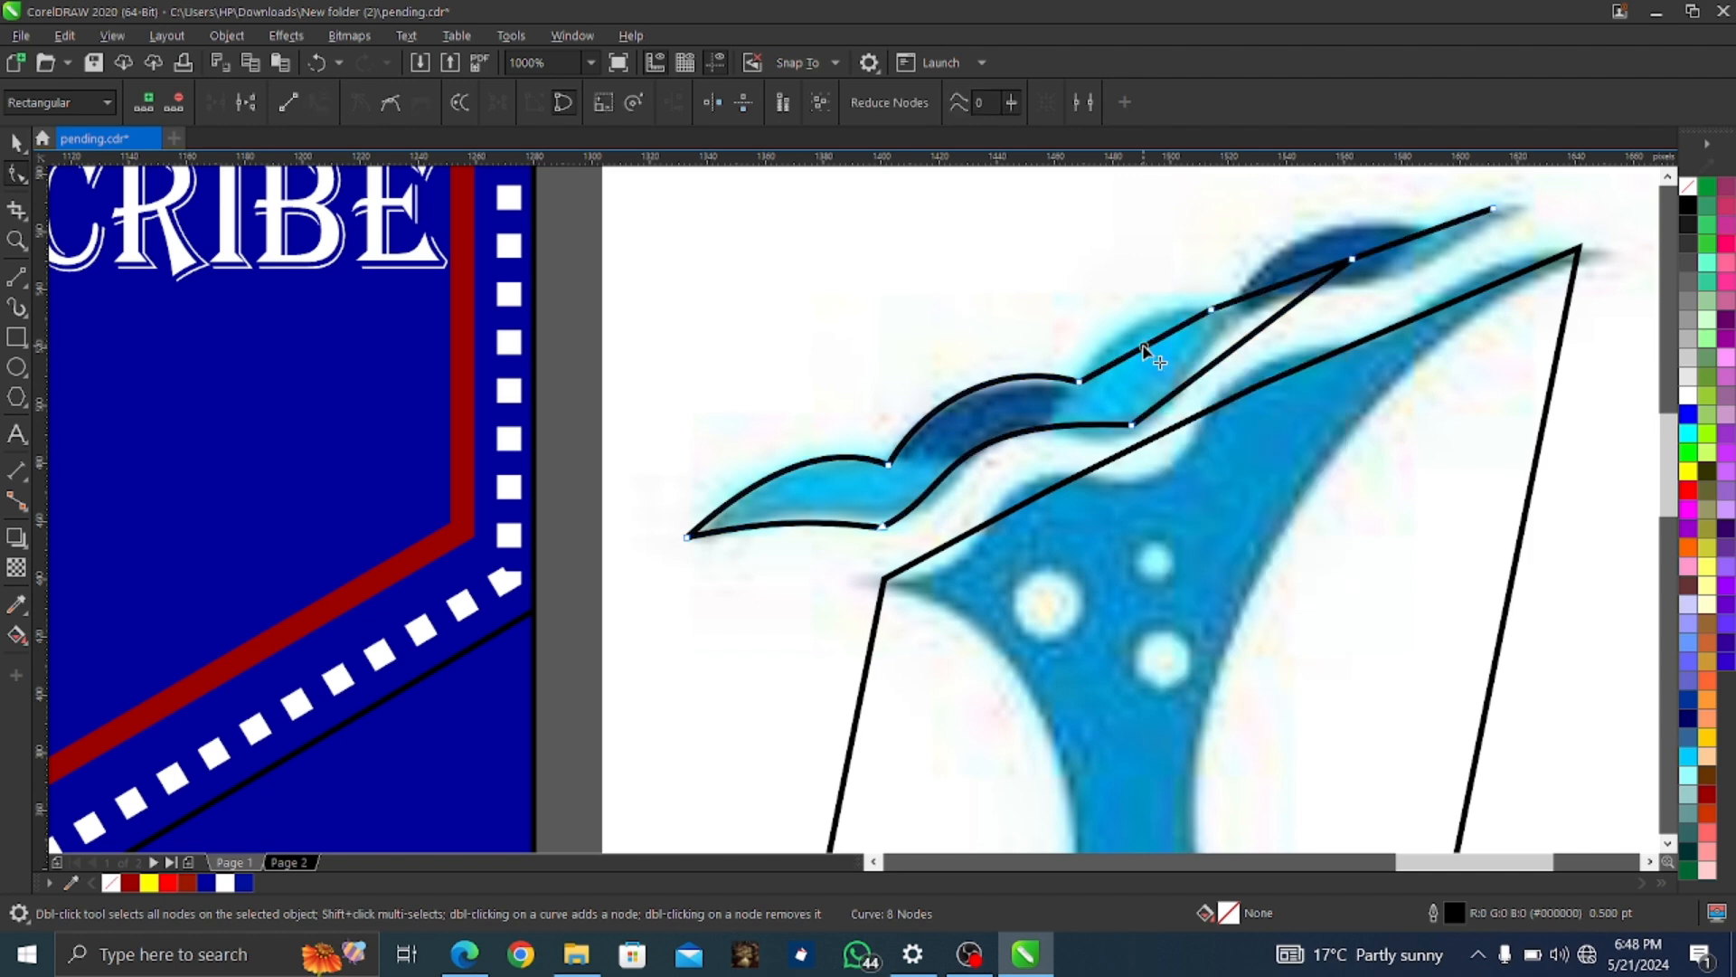
{"action": "left_click_drag", "start_coordinate": [1145, 348], "coordinate": [1126, 318]}
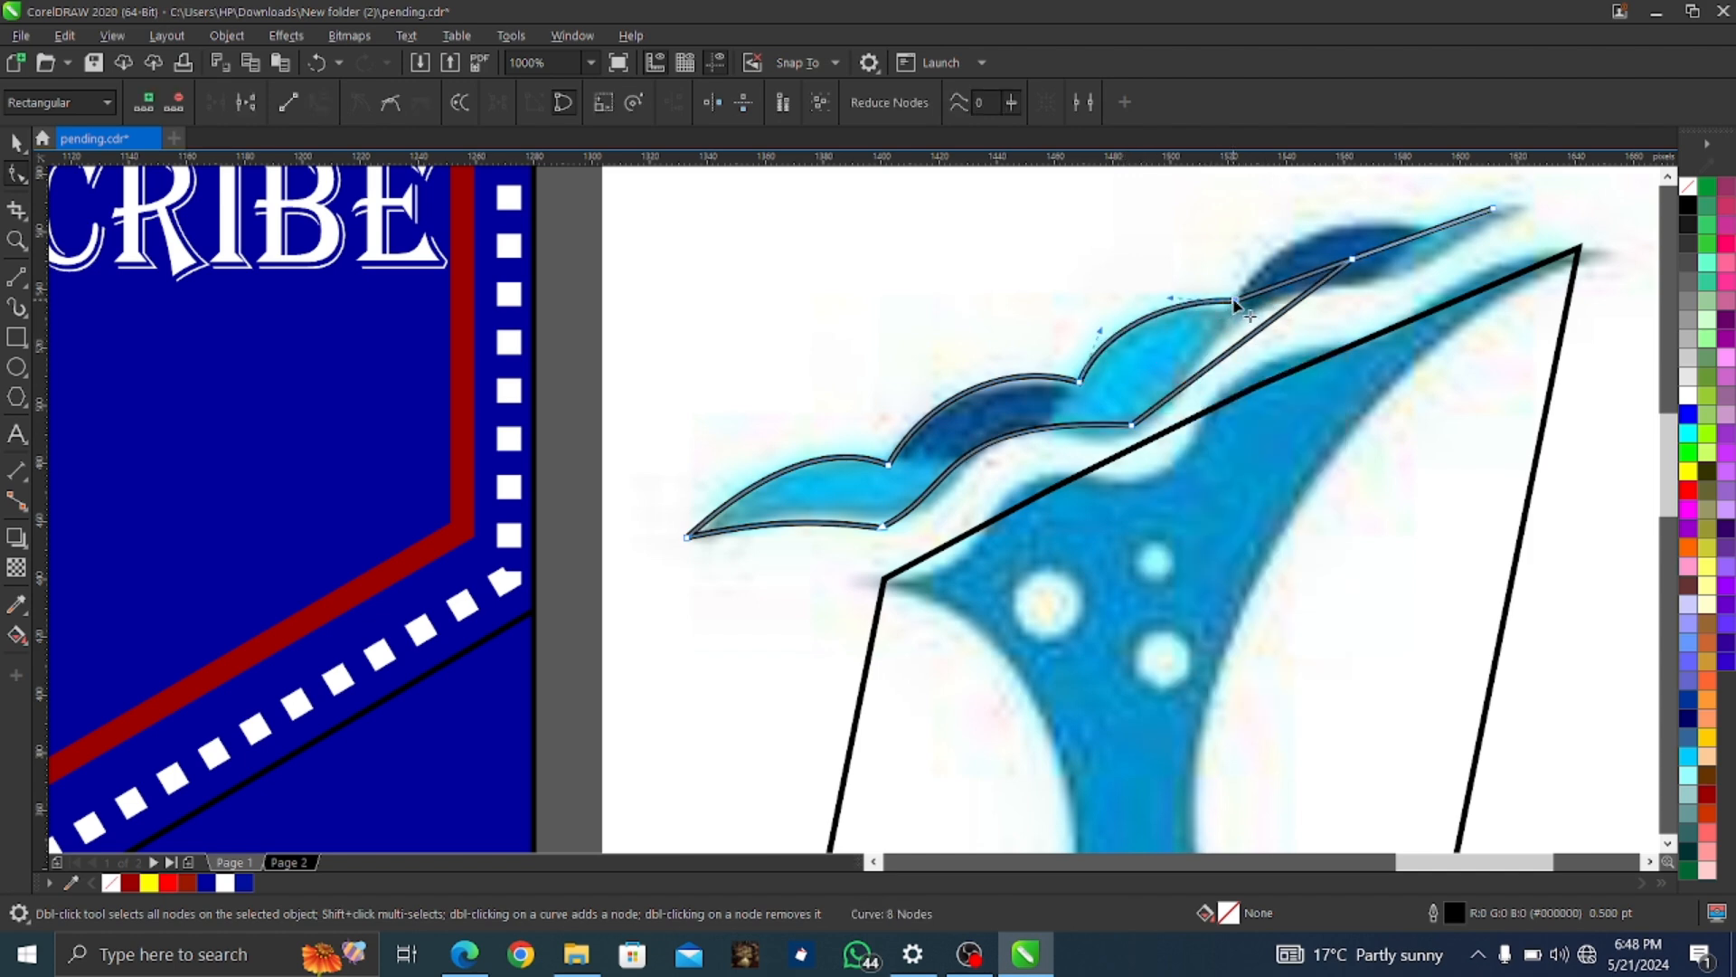
{"action": "left_click", "coordinate": [1312, 276]}
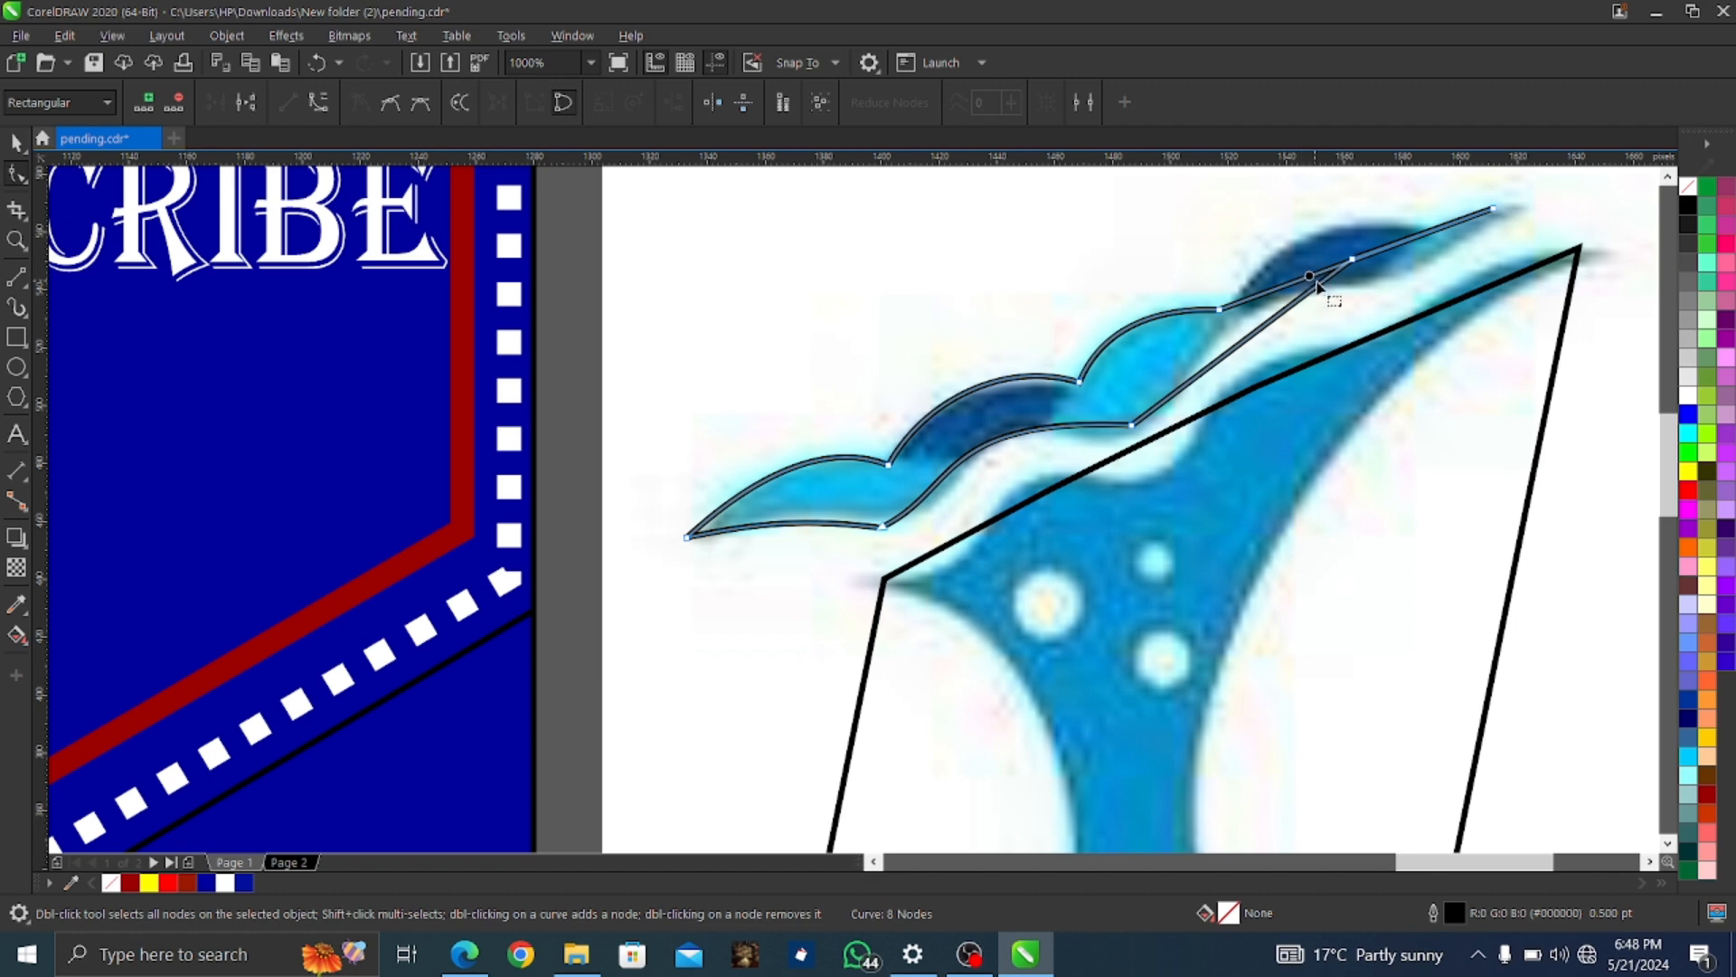
{"action": "left_click", "coordinate": [1352, 260]}
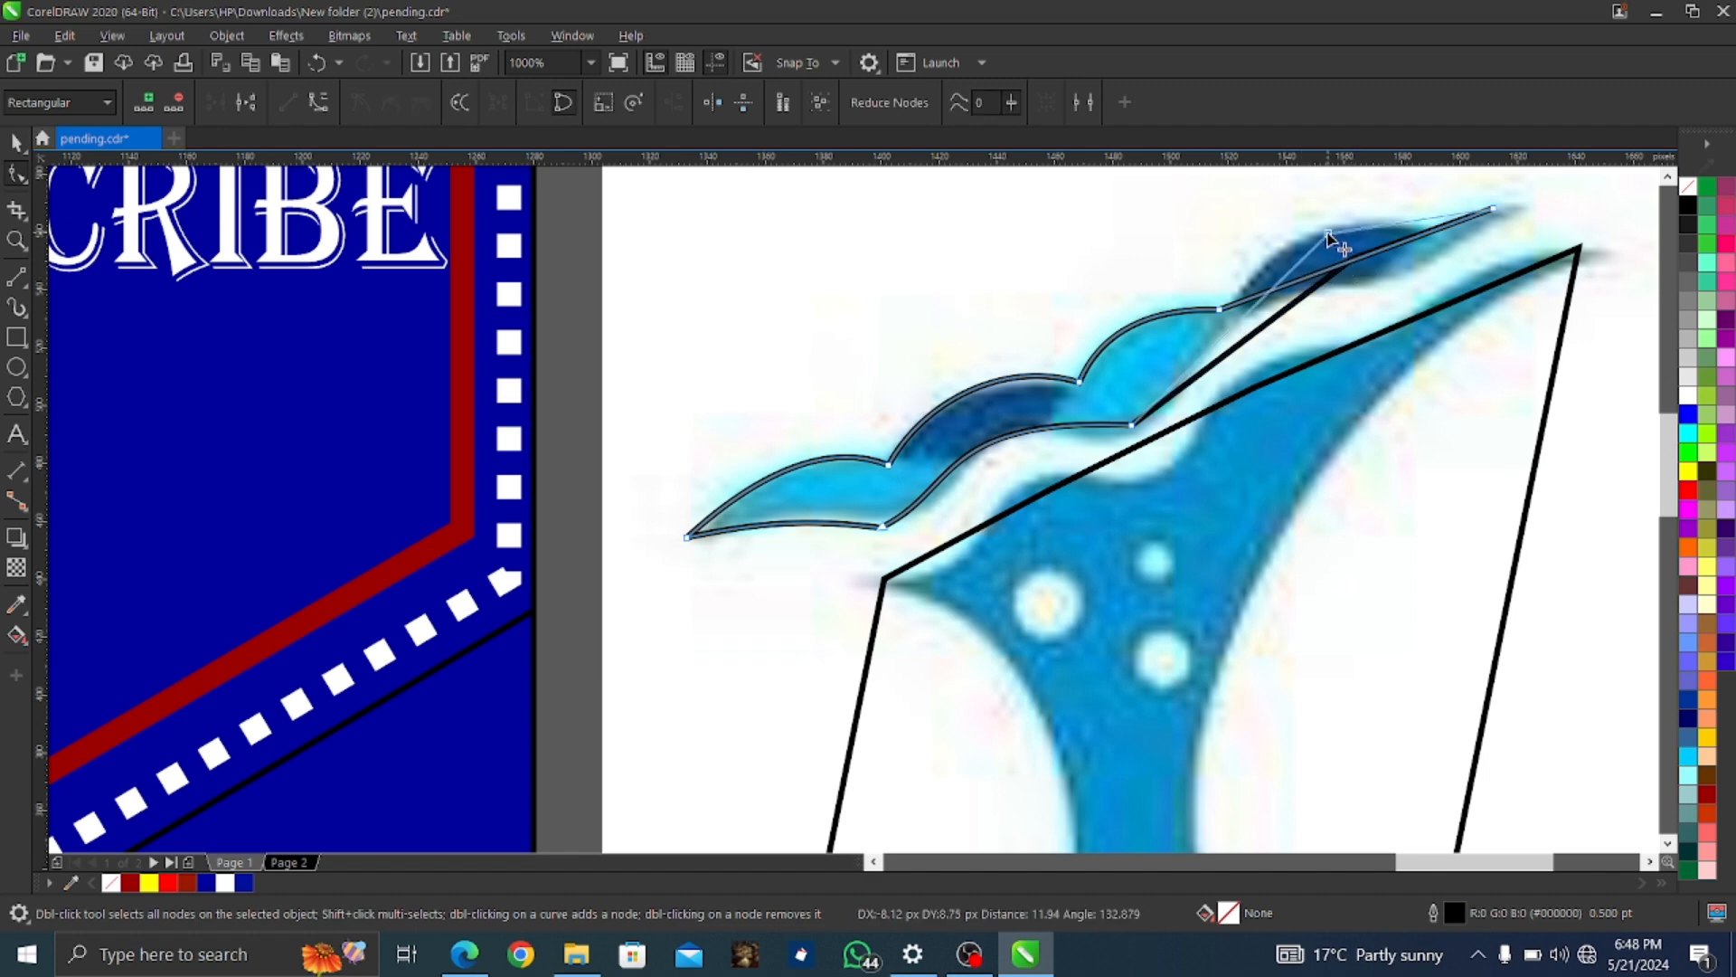
{"action": "right_click", "coordinate": [1352, 260]}
{"action": "left_click", "coordinate": [1406, 408]}
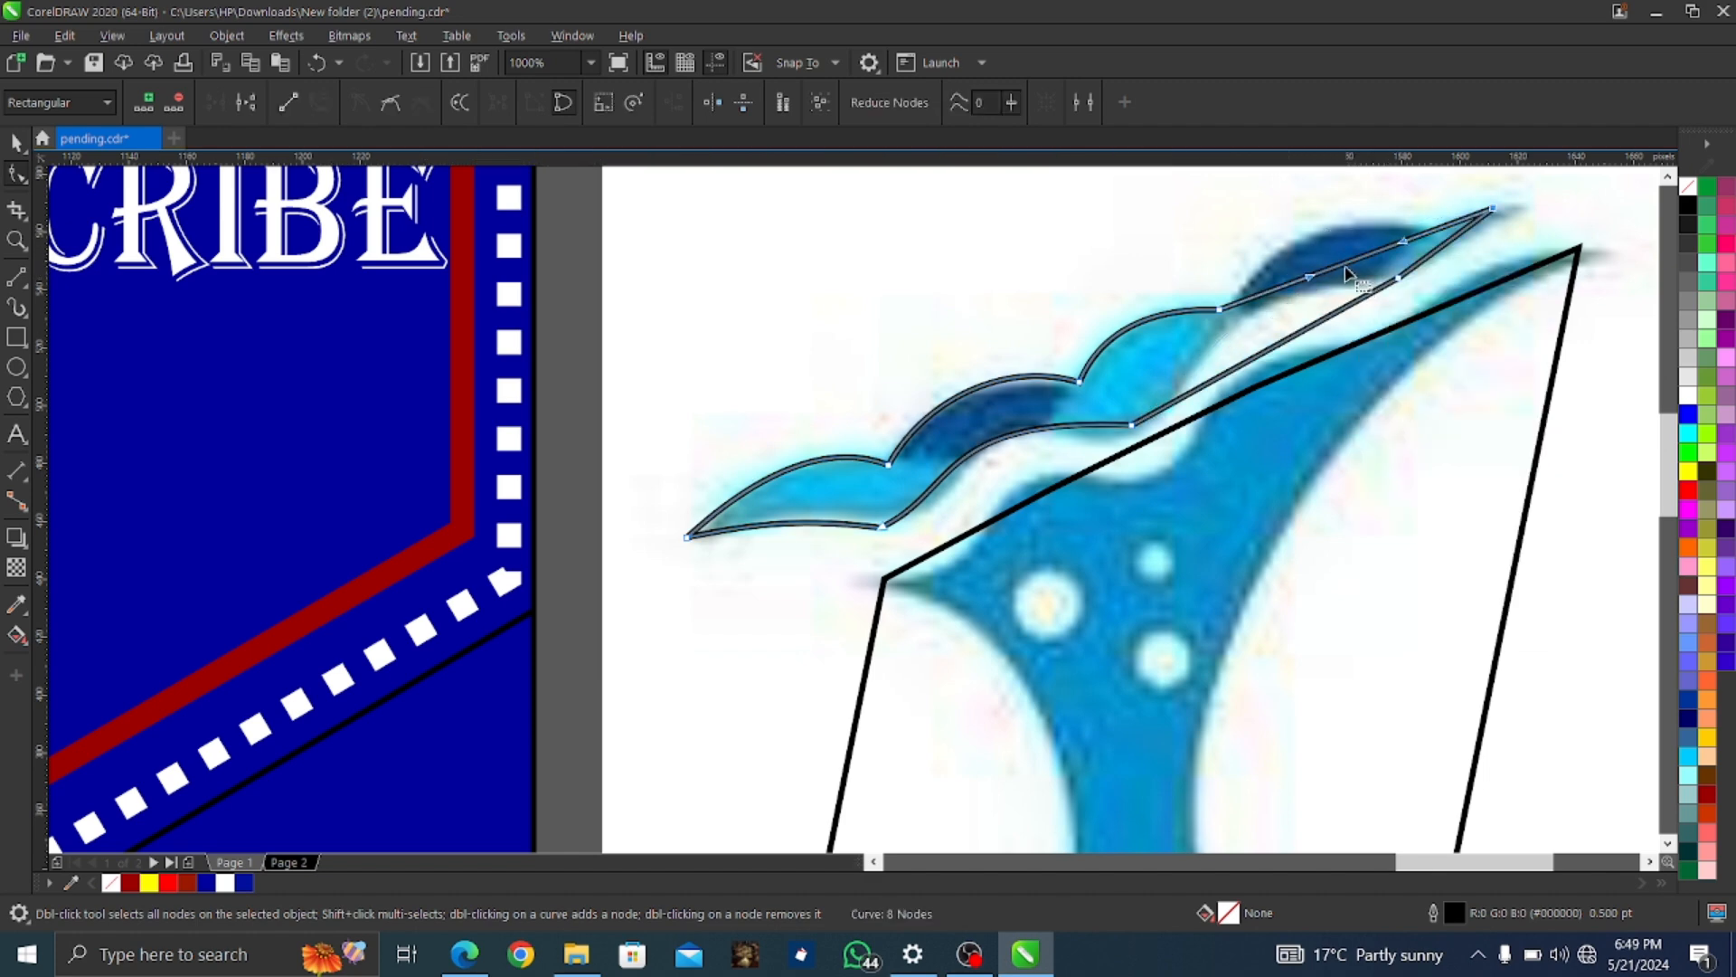
{"action": "left_click_drag", "start_coordinate": [1322, 276], "coordinate": [1520, 206]}
Add nodes on the top and lower edges, curve the lower segments, and delete the extra node
{"action": "double_click", "coordinate": [1418, 210]}
{"action": "left_click", "coordinate": [1450, 240]}
{"action": "right_click", "coordinate": [1451, 239]}
{"action": "left_click", "coordinate": [1497, 385]}
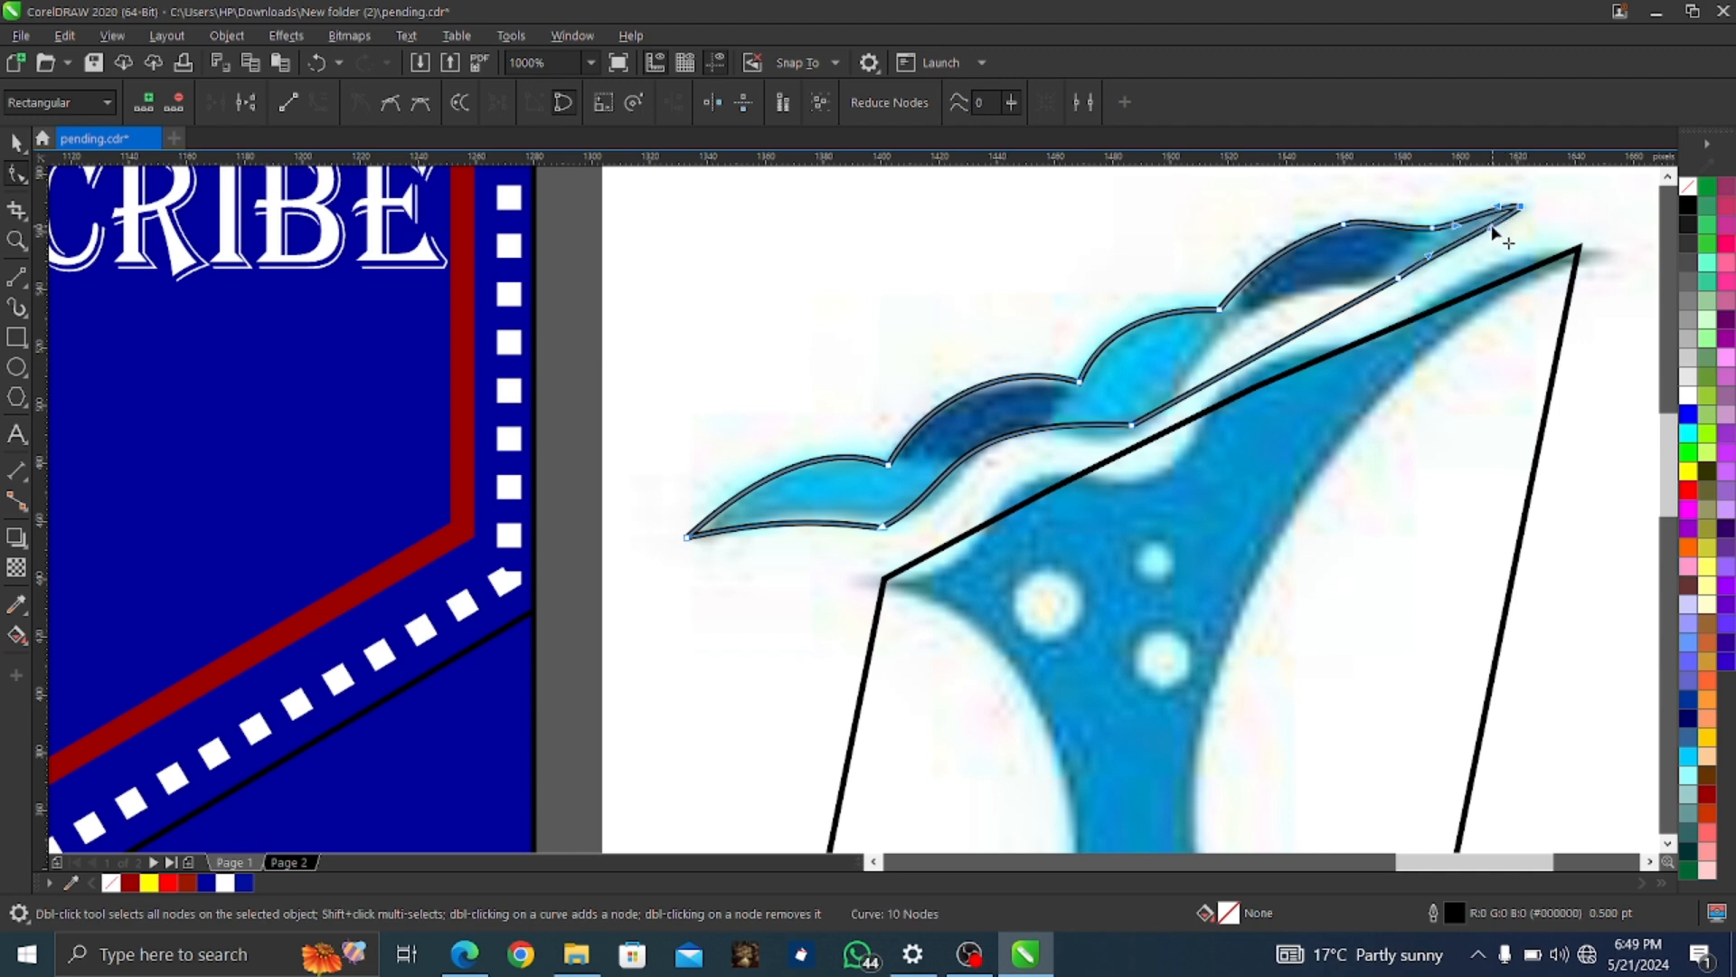
{"action": "double_click", "coordinate": [1180, 399]}
{"action": "right_click", "coordinate": [1283, 341]}
{"action": "left_click", "coordinate": [1348, 485]}
{"action": "left_click_drag", "start_coordinate": [1286, 340], "coordinate": [1250, 318]}
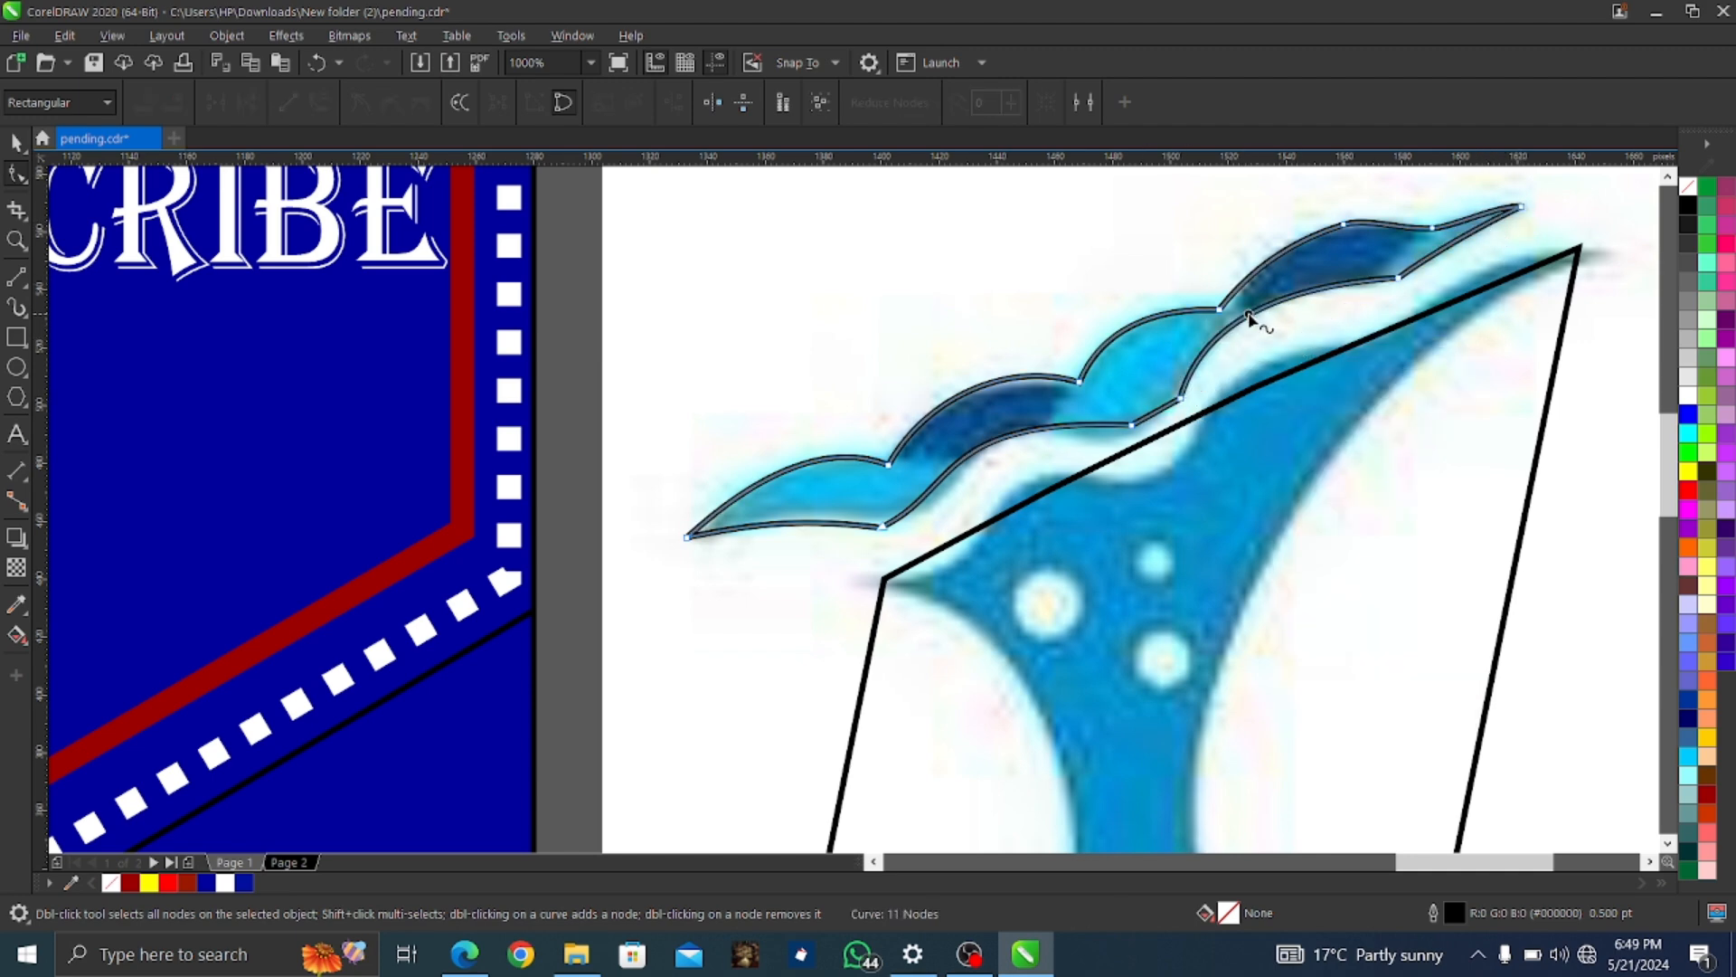
{"action": "right_click", "coordinate": [1400, 278]}
{"action": "left_click", "coordinate": [1450, 314]}
{"action": "key", "text": "ctrl+z"}
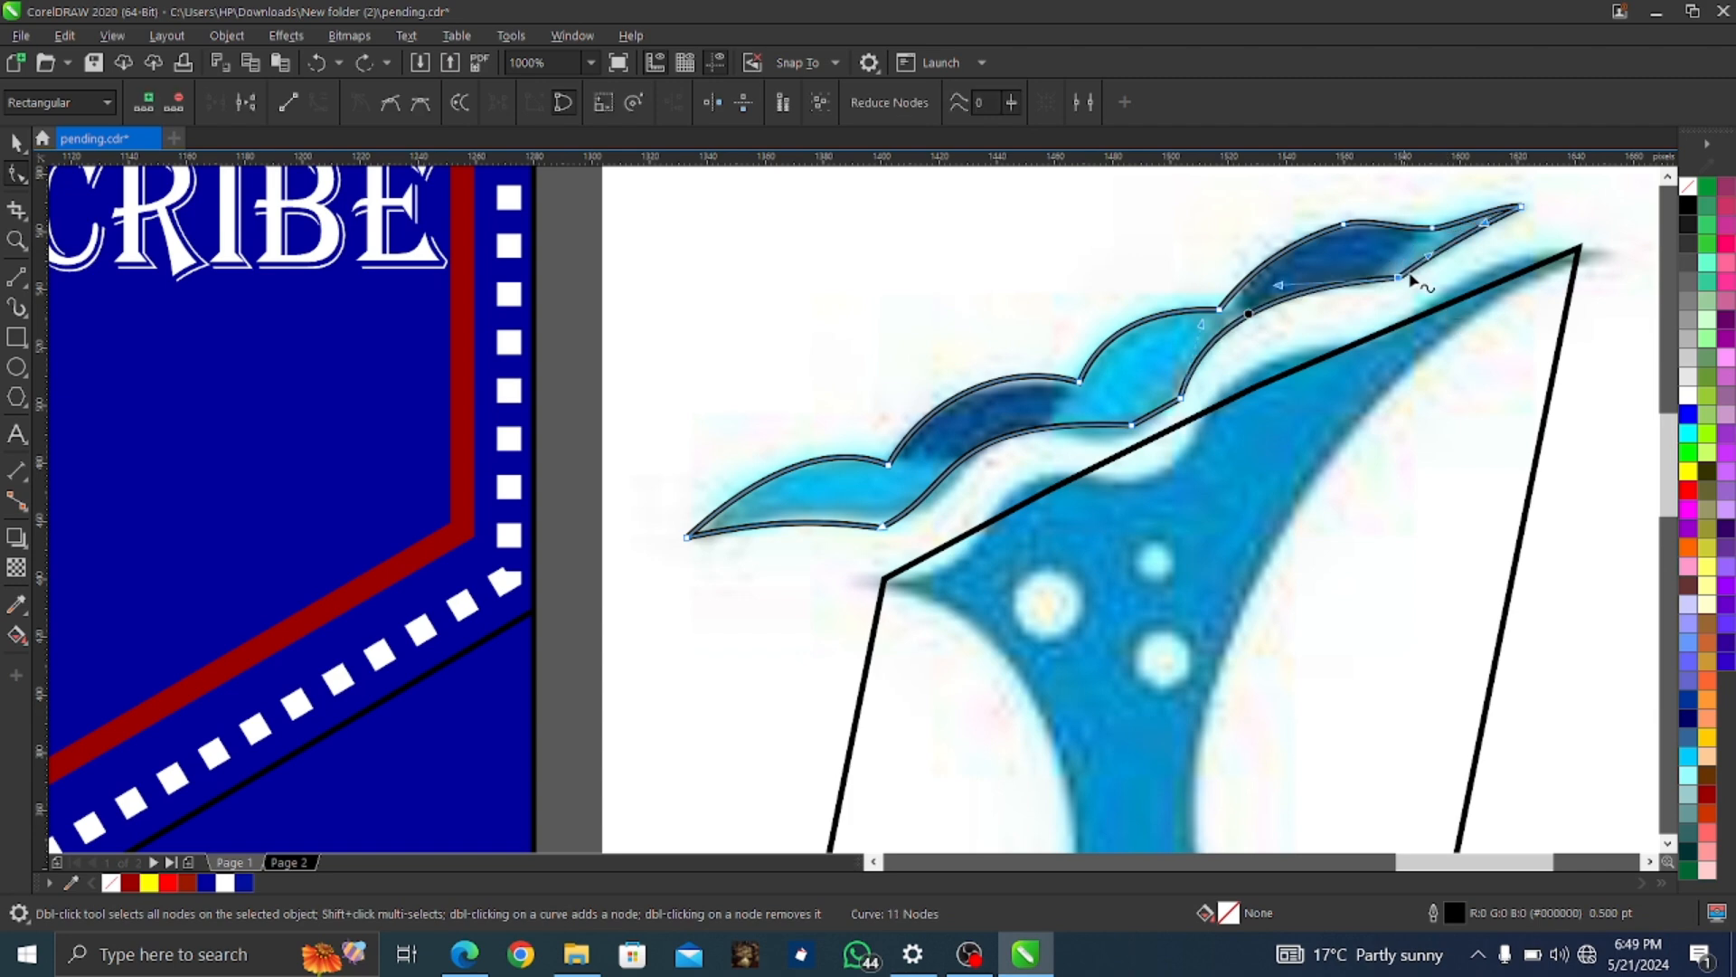
{"action": "key", "text": "Delete"}
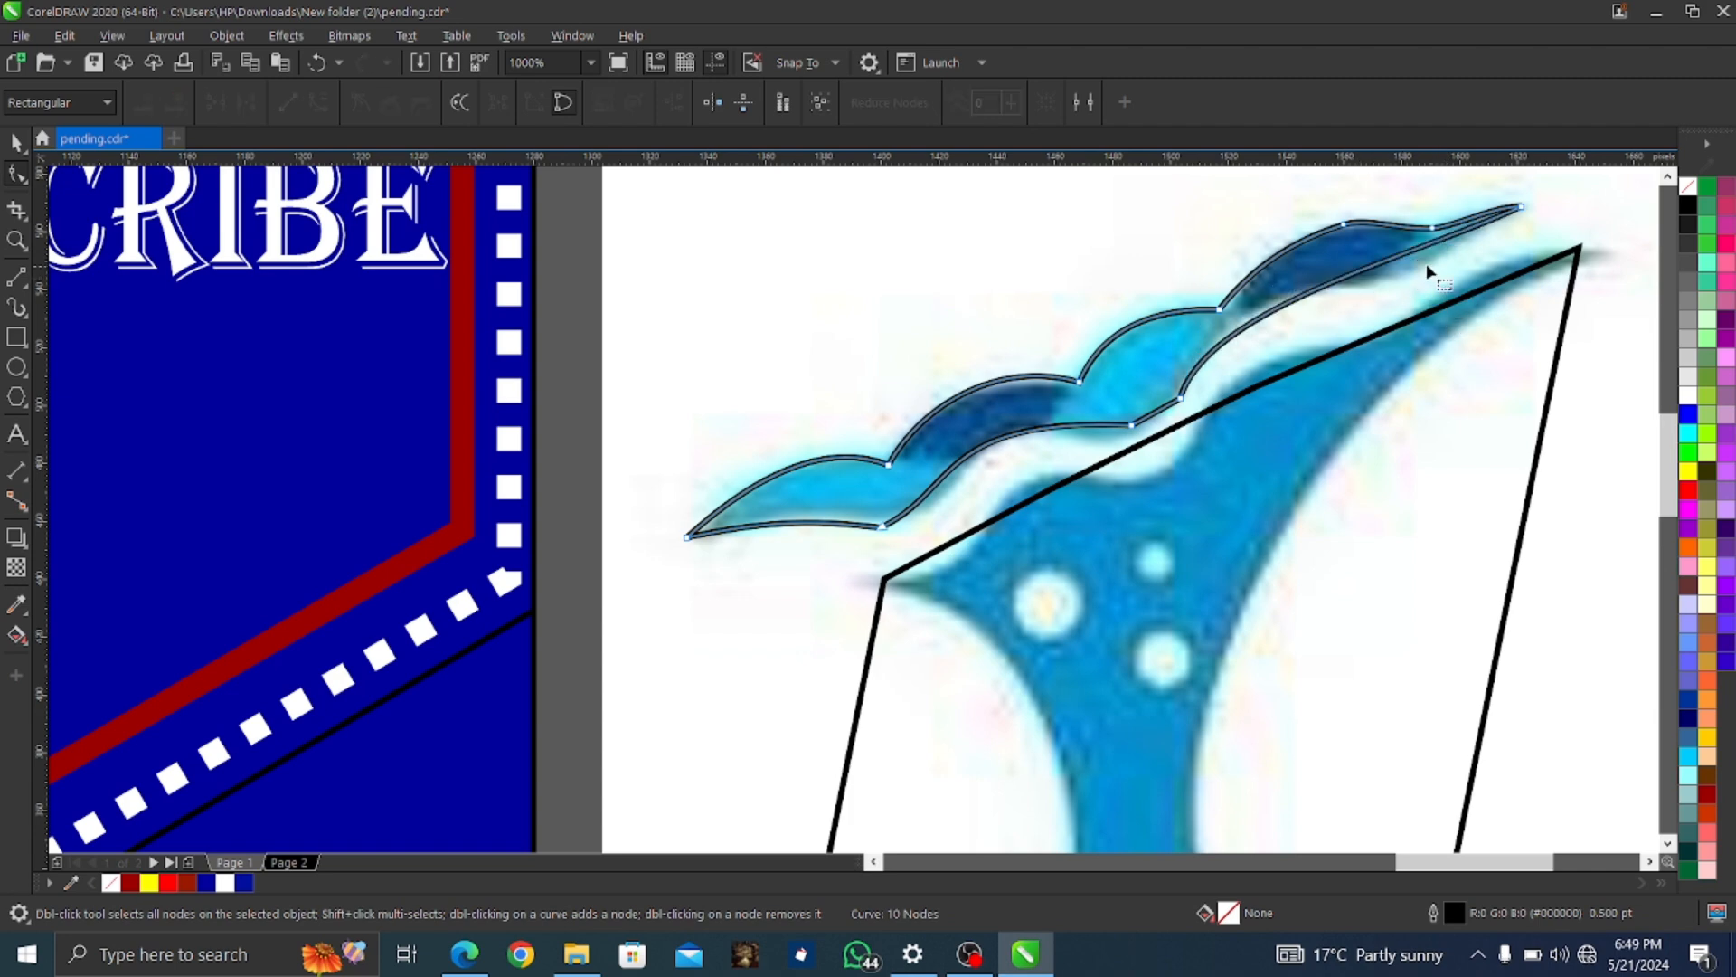
Lower a lower-edge node slightly and convert its adjacent segment to a curve
{"action": "left_click", "coordinate": [1520, 208]}
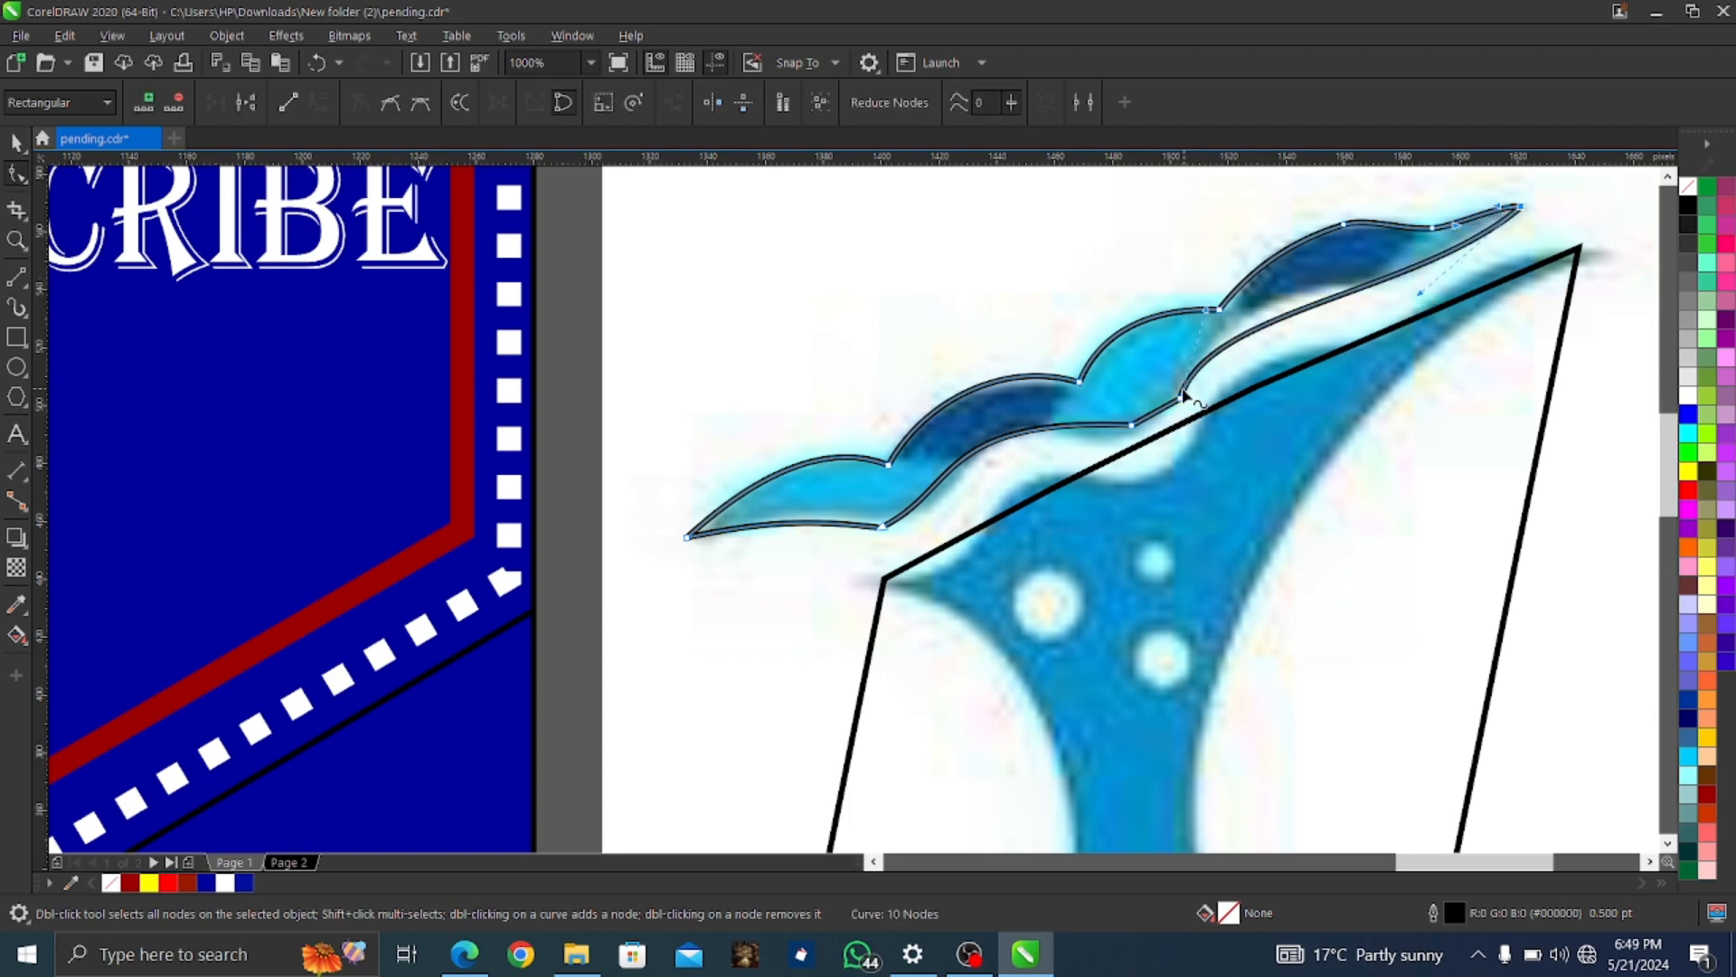
{"action": "left_click", "coordinate": [1205, 306]}
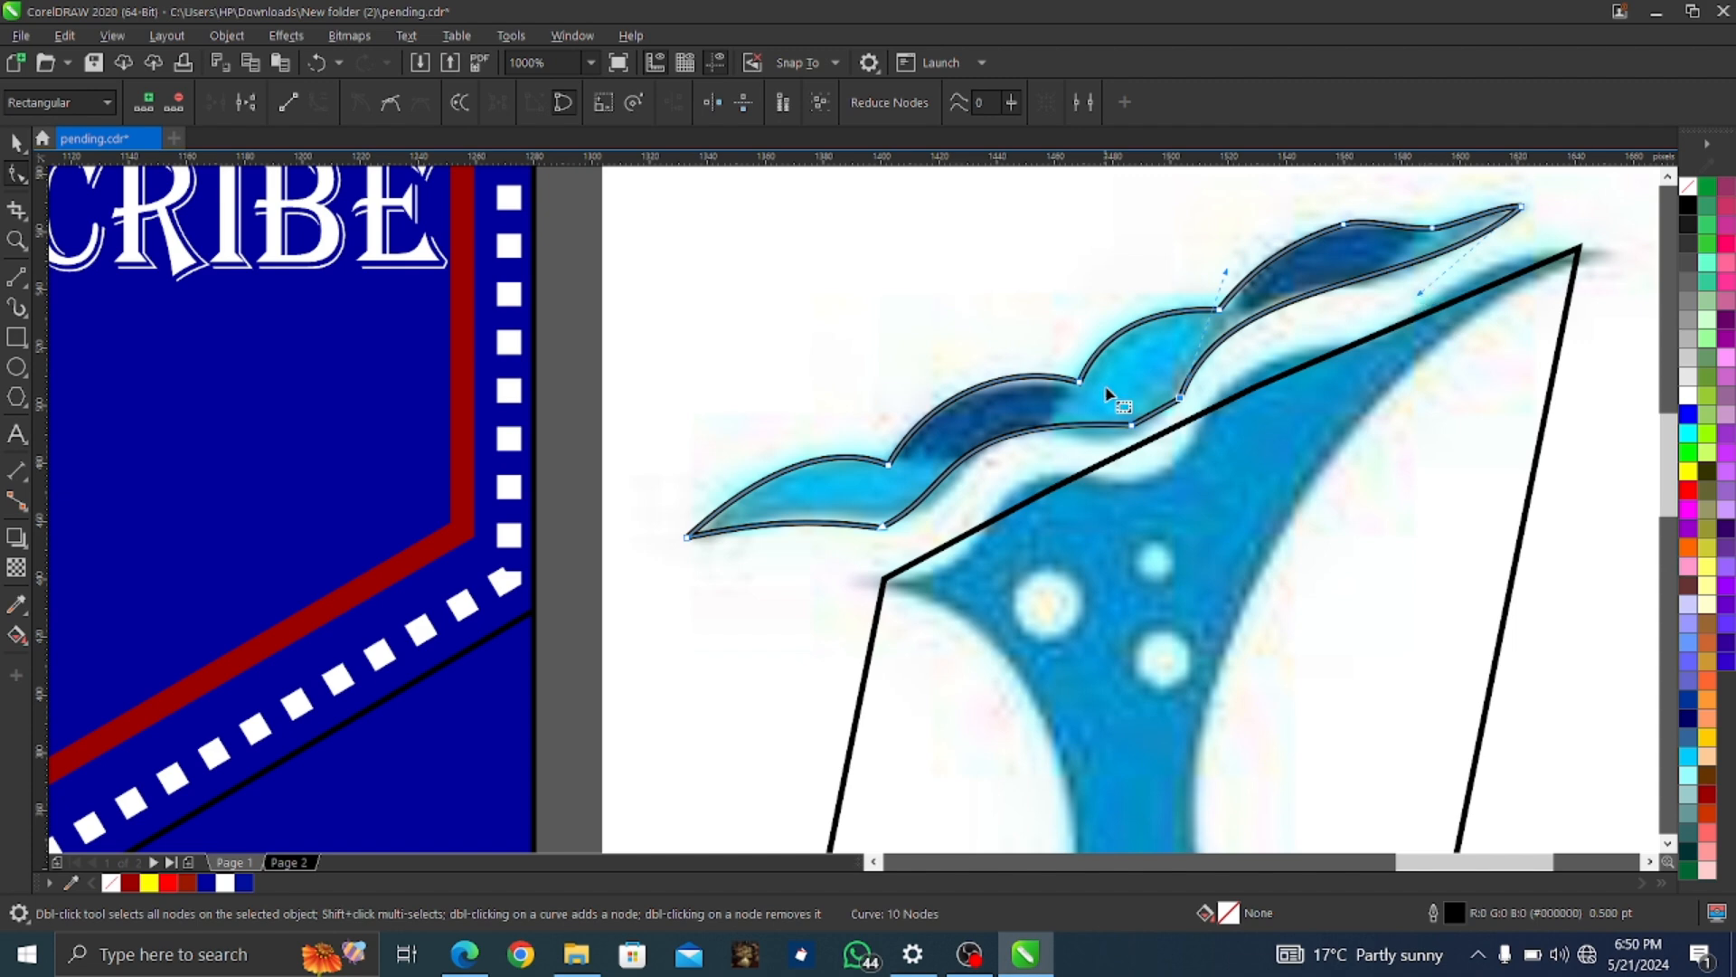
{"action": "left_click_drag", "start_coordinate": [1131, 423], "coordinate": [1117, 444]}
{"action": "right_click", "coordinate": [1150, 421]}
{"action": "left_click", "coordinate": [1192, 567]}
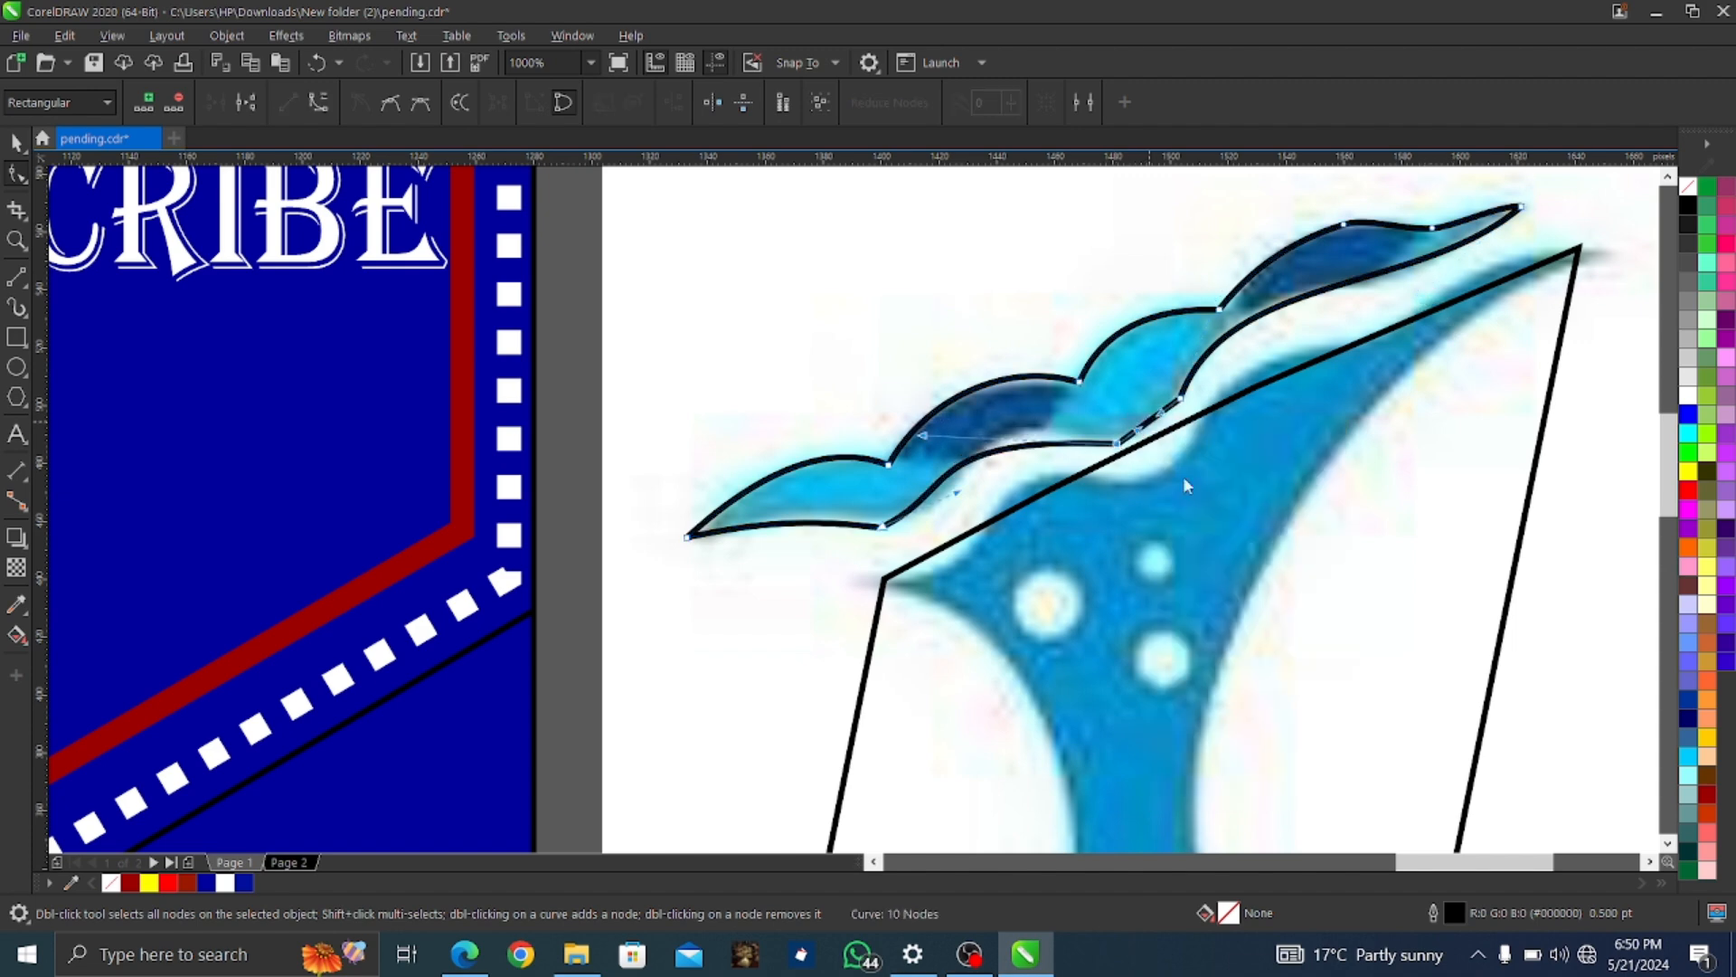
{"action": "right_click", "coordinate": [1179, 399]}
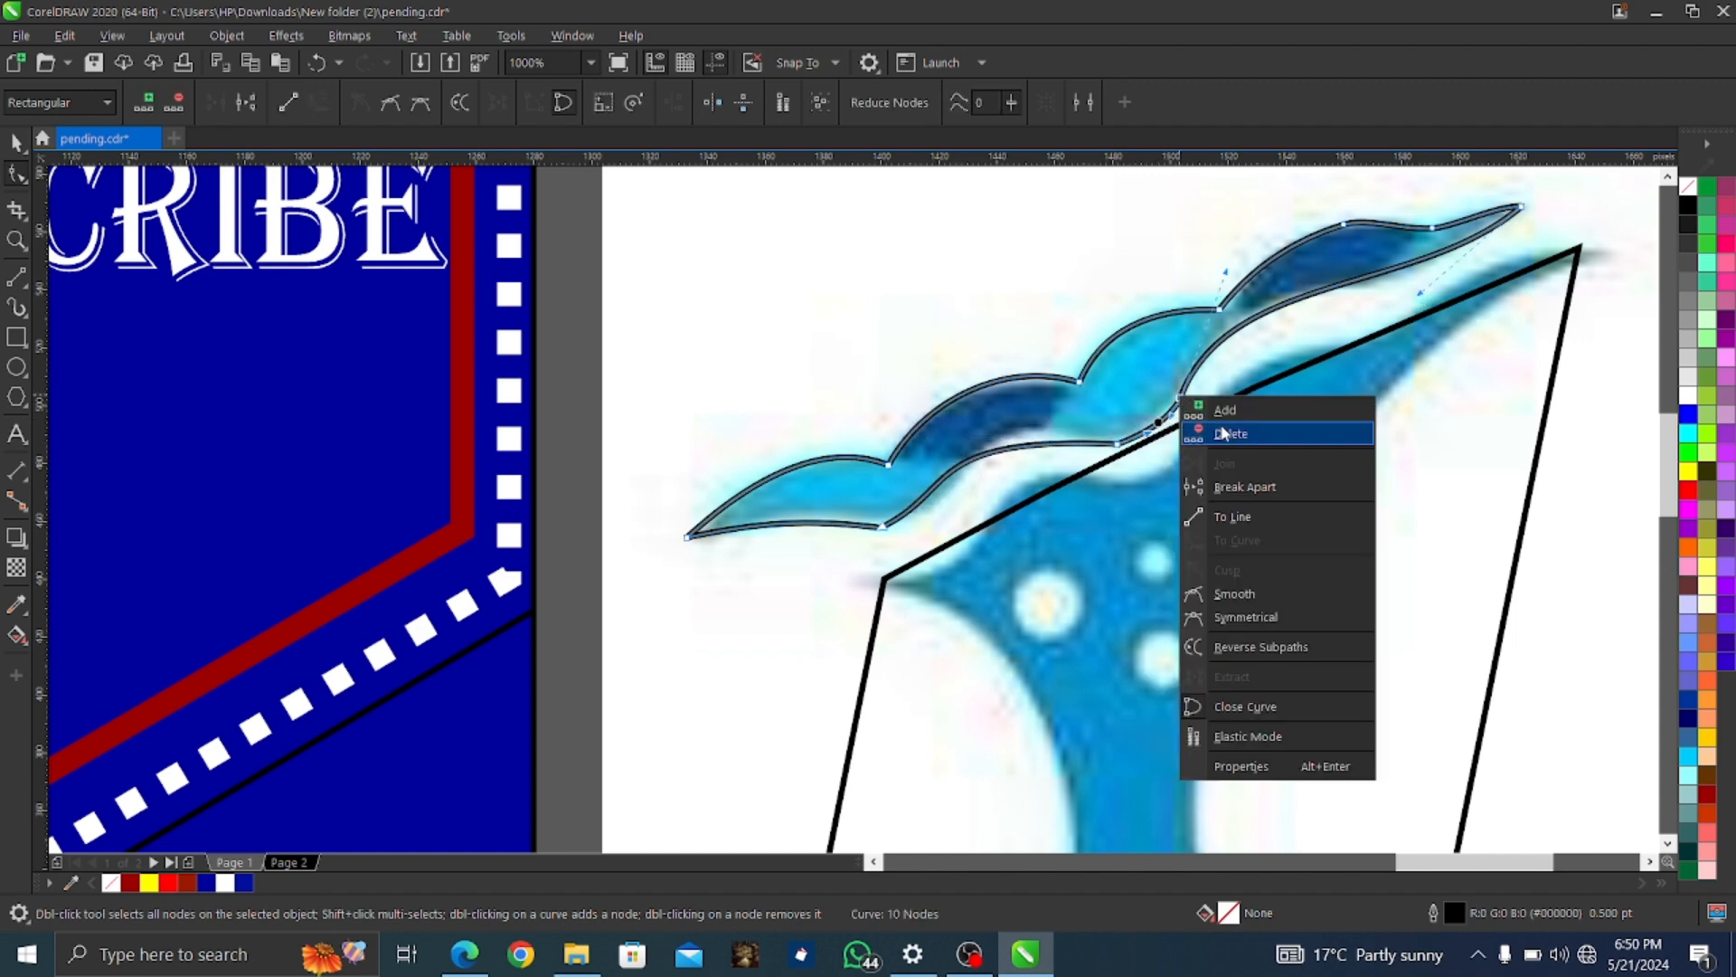
{"action": "left_click", "coordinate": [1222, 433]}
{"action": "key", "text": "ctrl+z"}
Arch the lower segment upward so it hugs the crest's underside
{"action": "left_click", "coordinate": [1014, 442]}
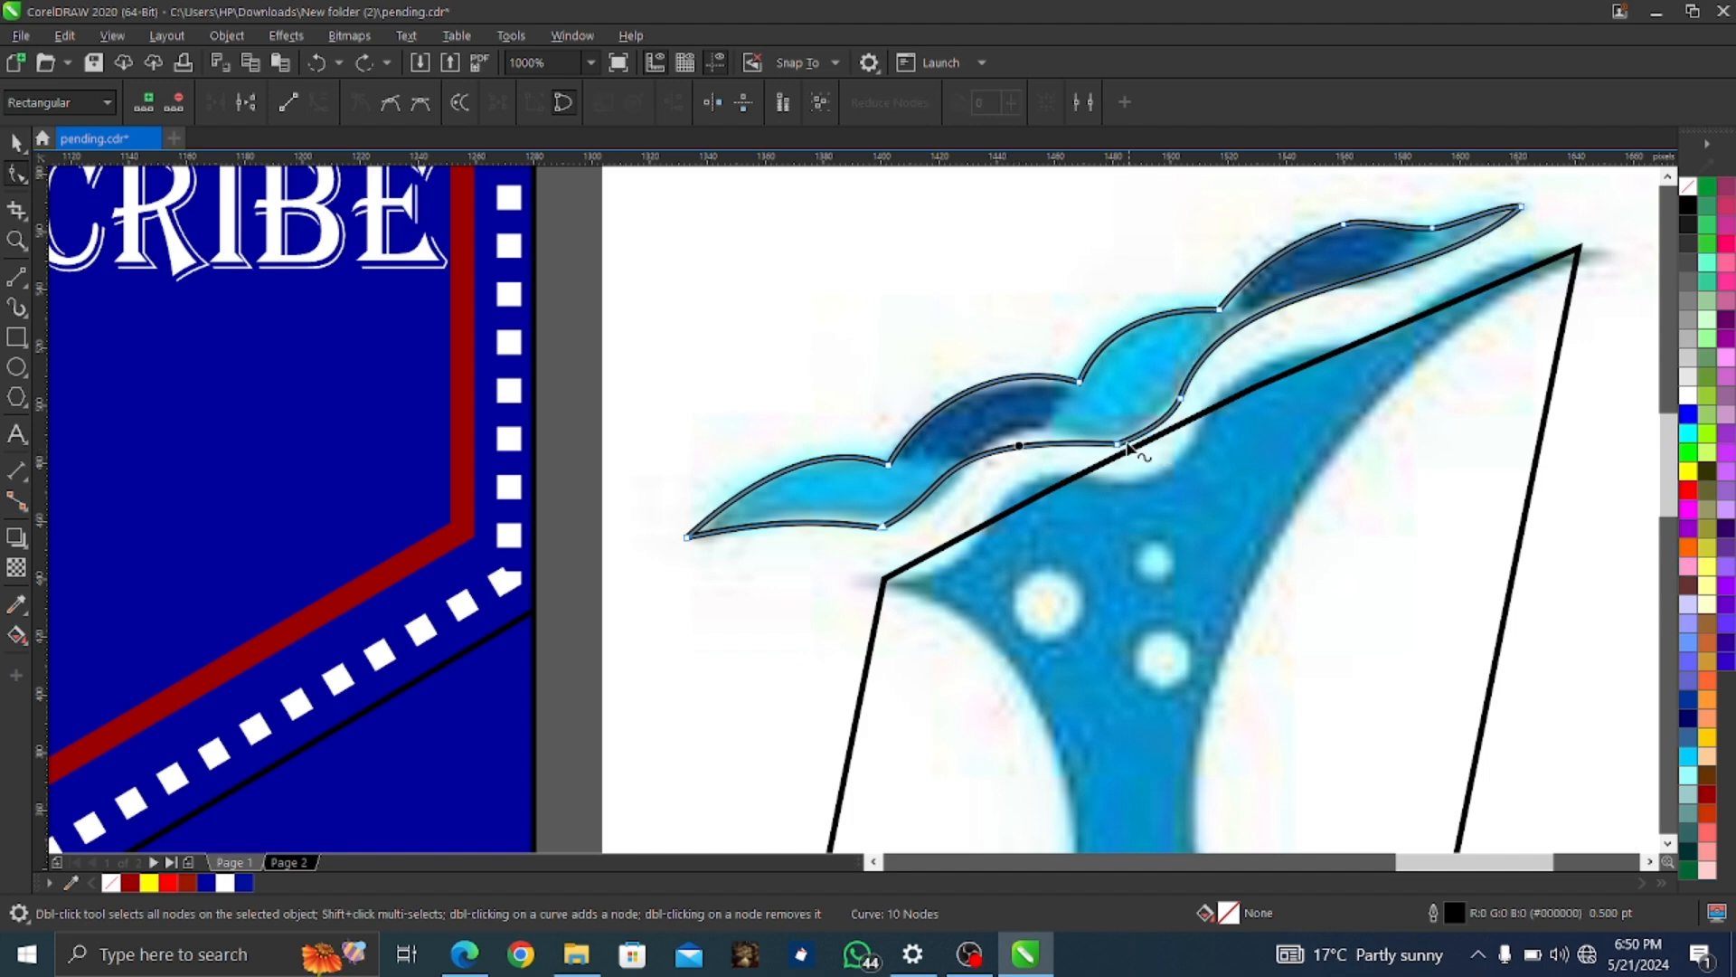
{"action": "left_click", "coordinate": [1016, 443]}
{"action": "left_click", "coordinate": [1117, 443]}
{"action": "left_click_drag", "start_coordinate": [923, 436], "coordinate": [978, 398]}
{"action": "left_click_drag", "start_coordinate": [959, 495], "coordinate": [983, 432]}
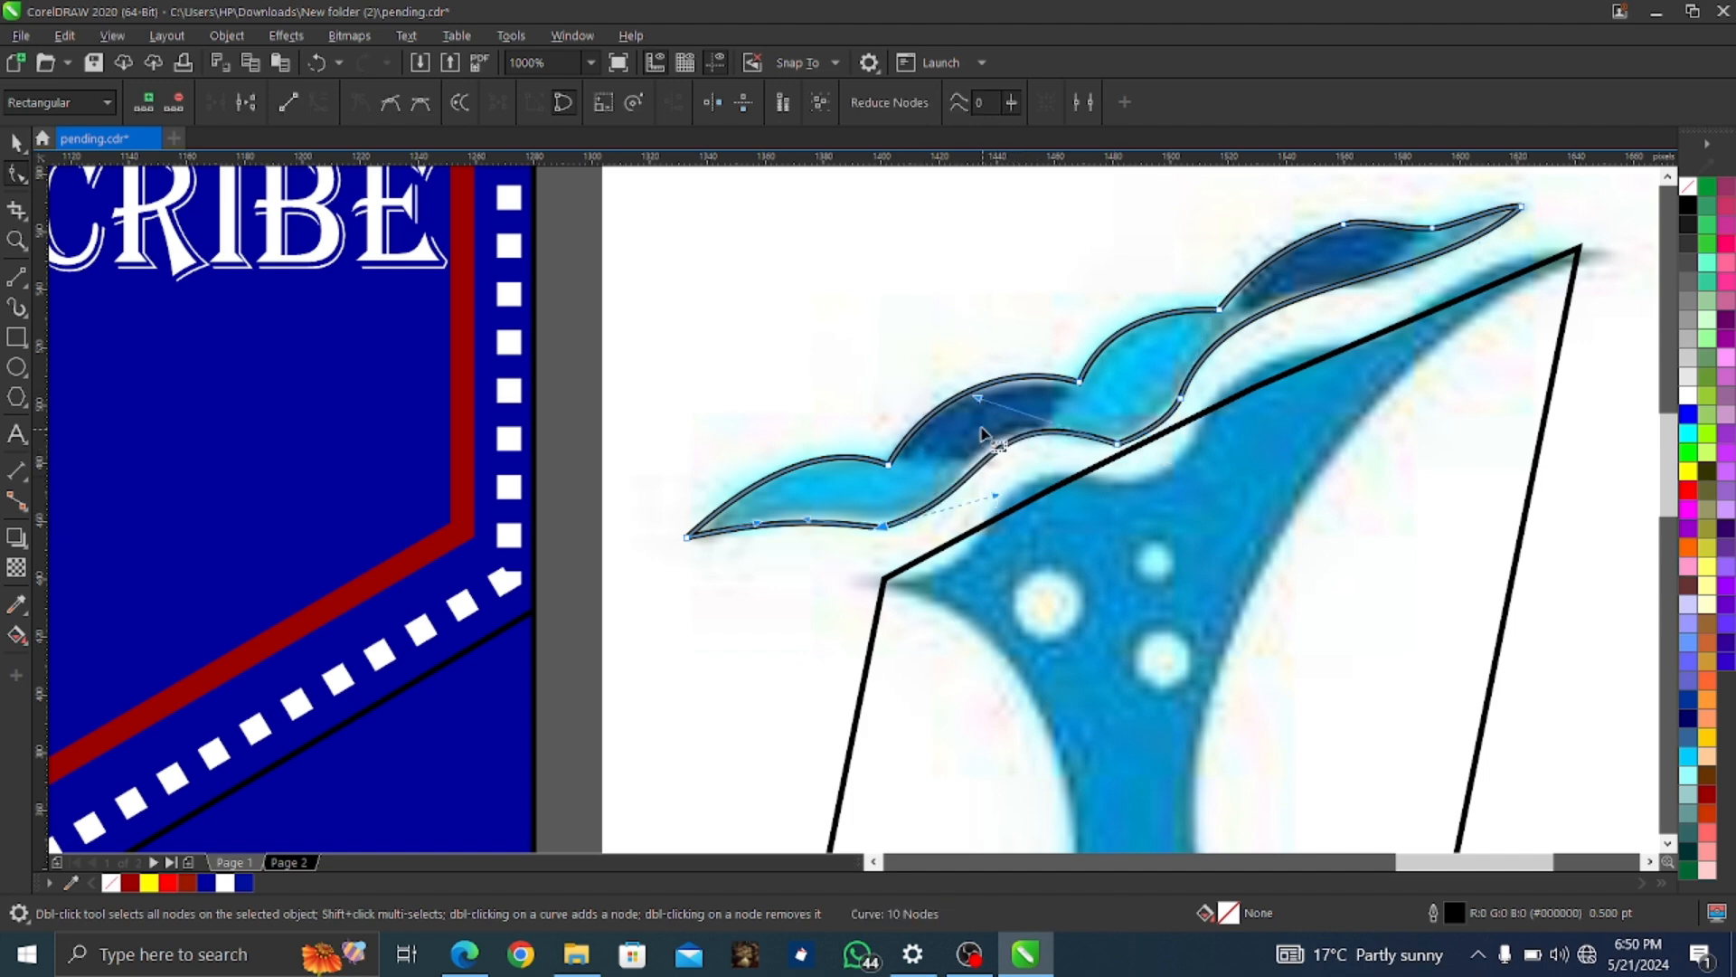
{"action": "scroll", "coordinate": [1000, 620], "scroll_direction": "down", "scroll_amount": 1}
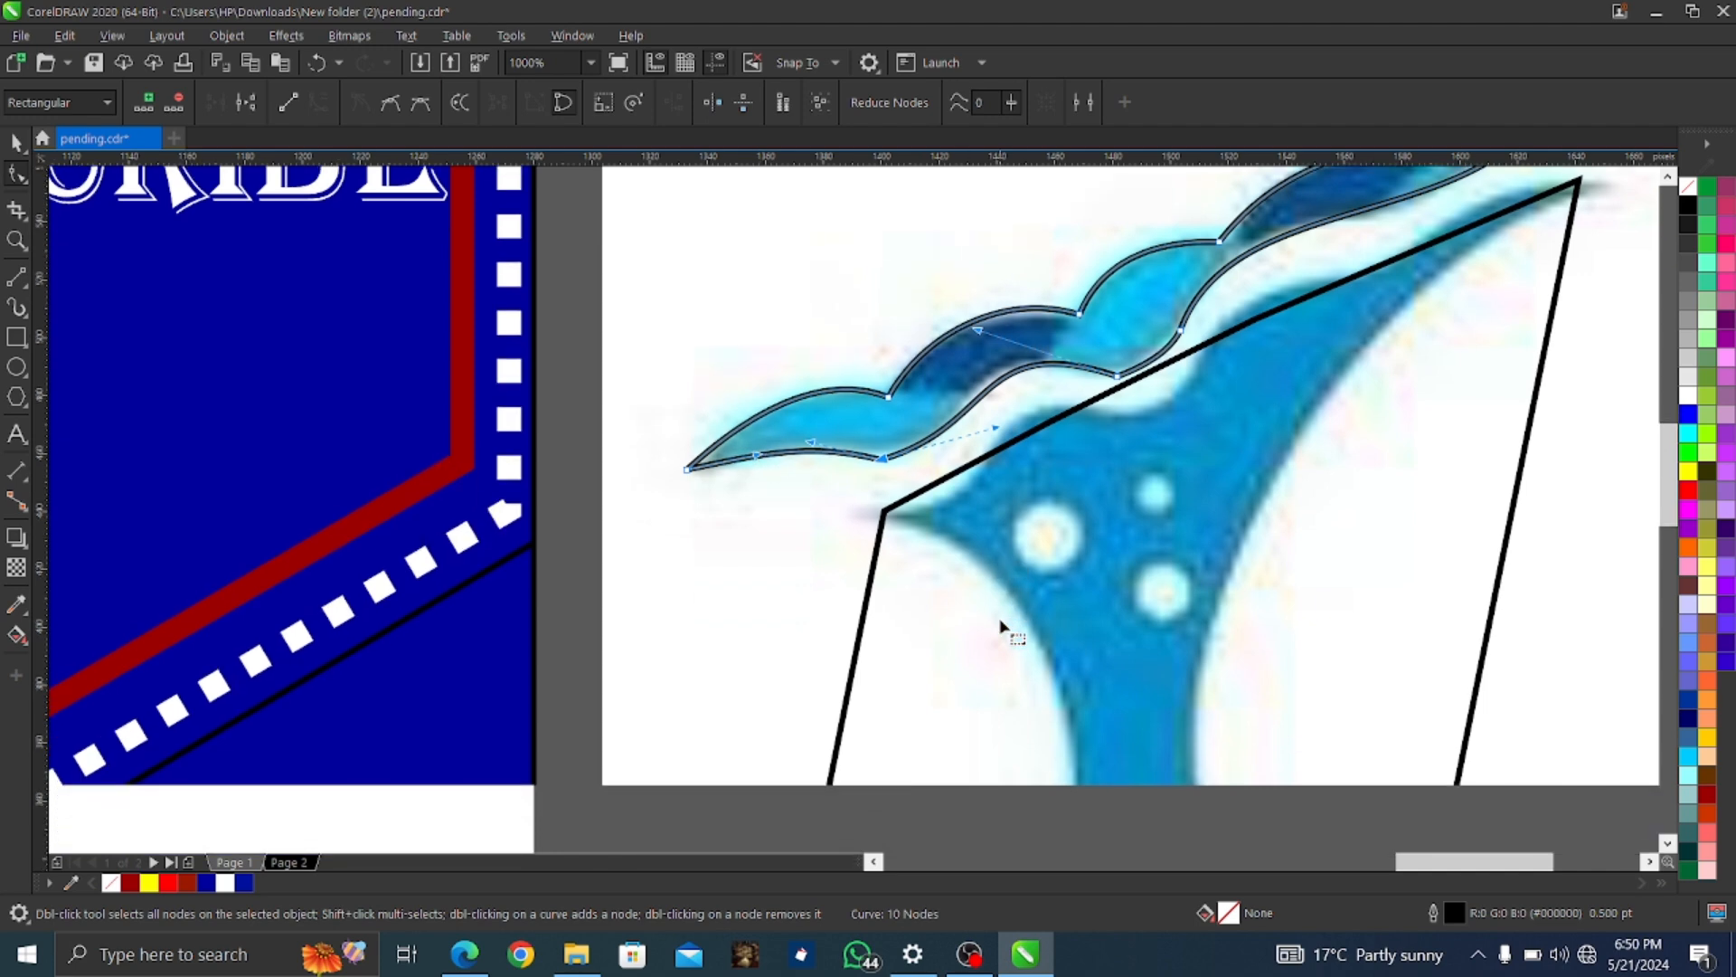
Convert the body outline's top segments to curves and bend them along the blue body edge
{"action": "left_click", "coordinate": [1038, 433]}
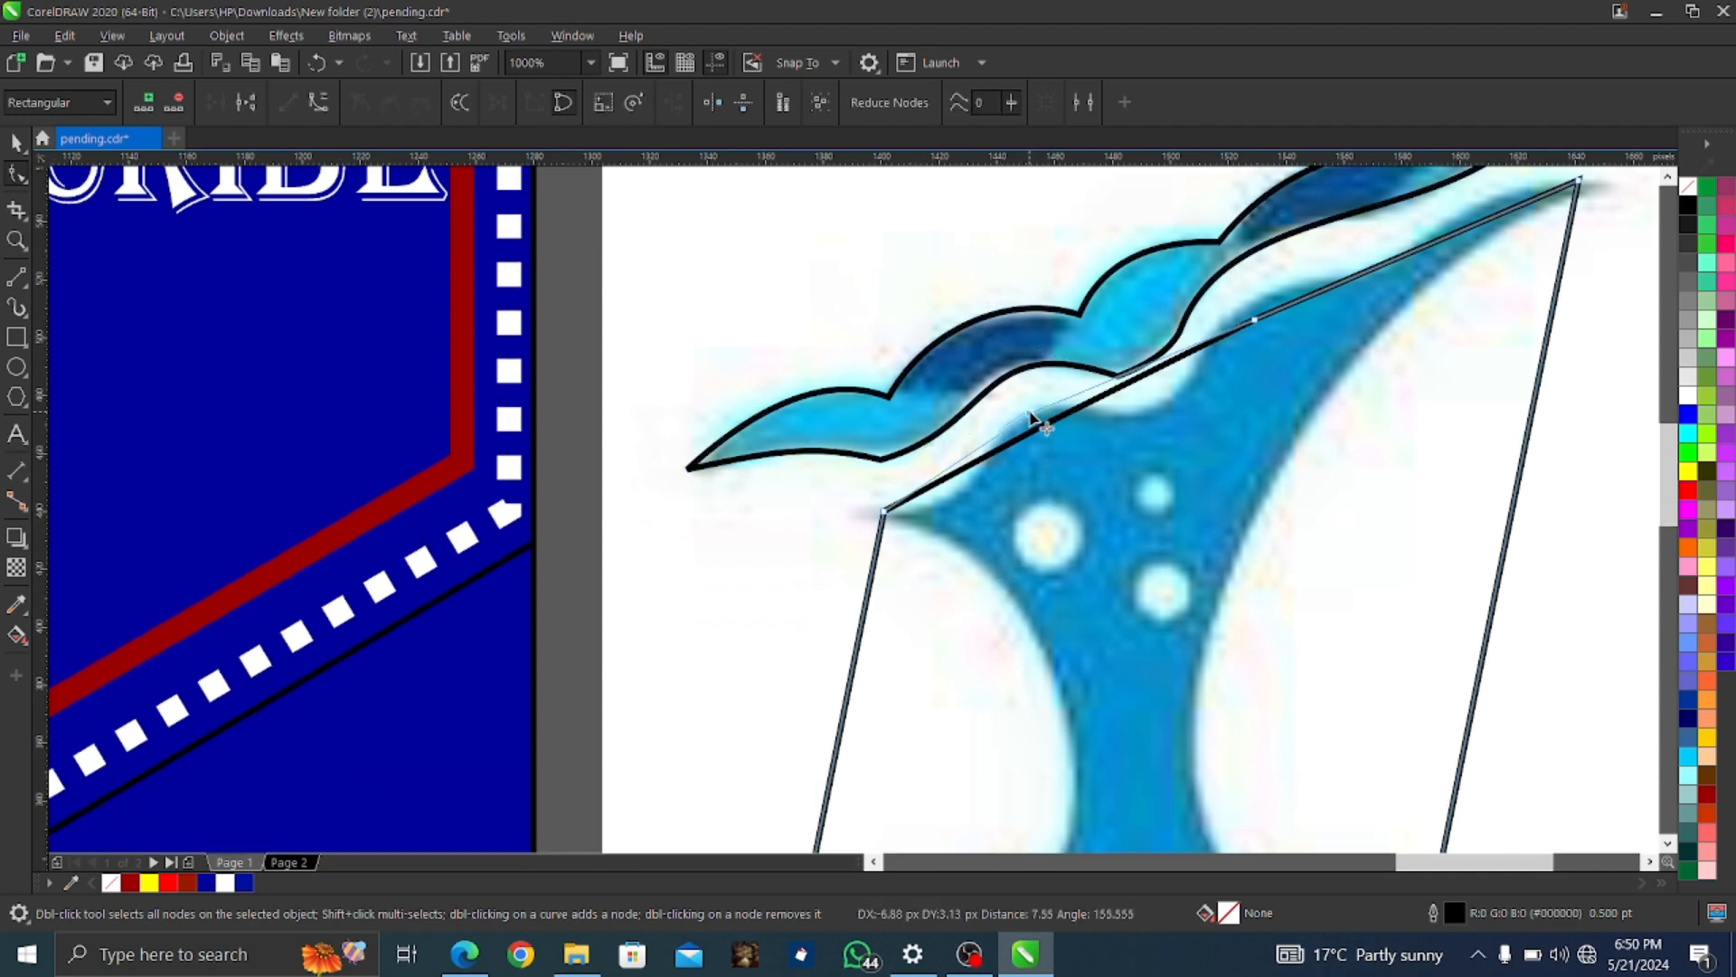
{"action": "right_click", "coordinate": [941, 479]}
{"action": "left_click", "coordinate": [999, 624]}
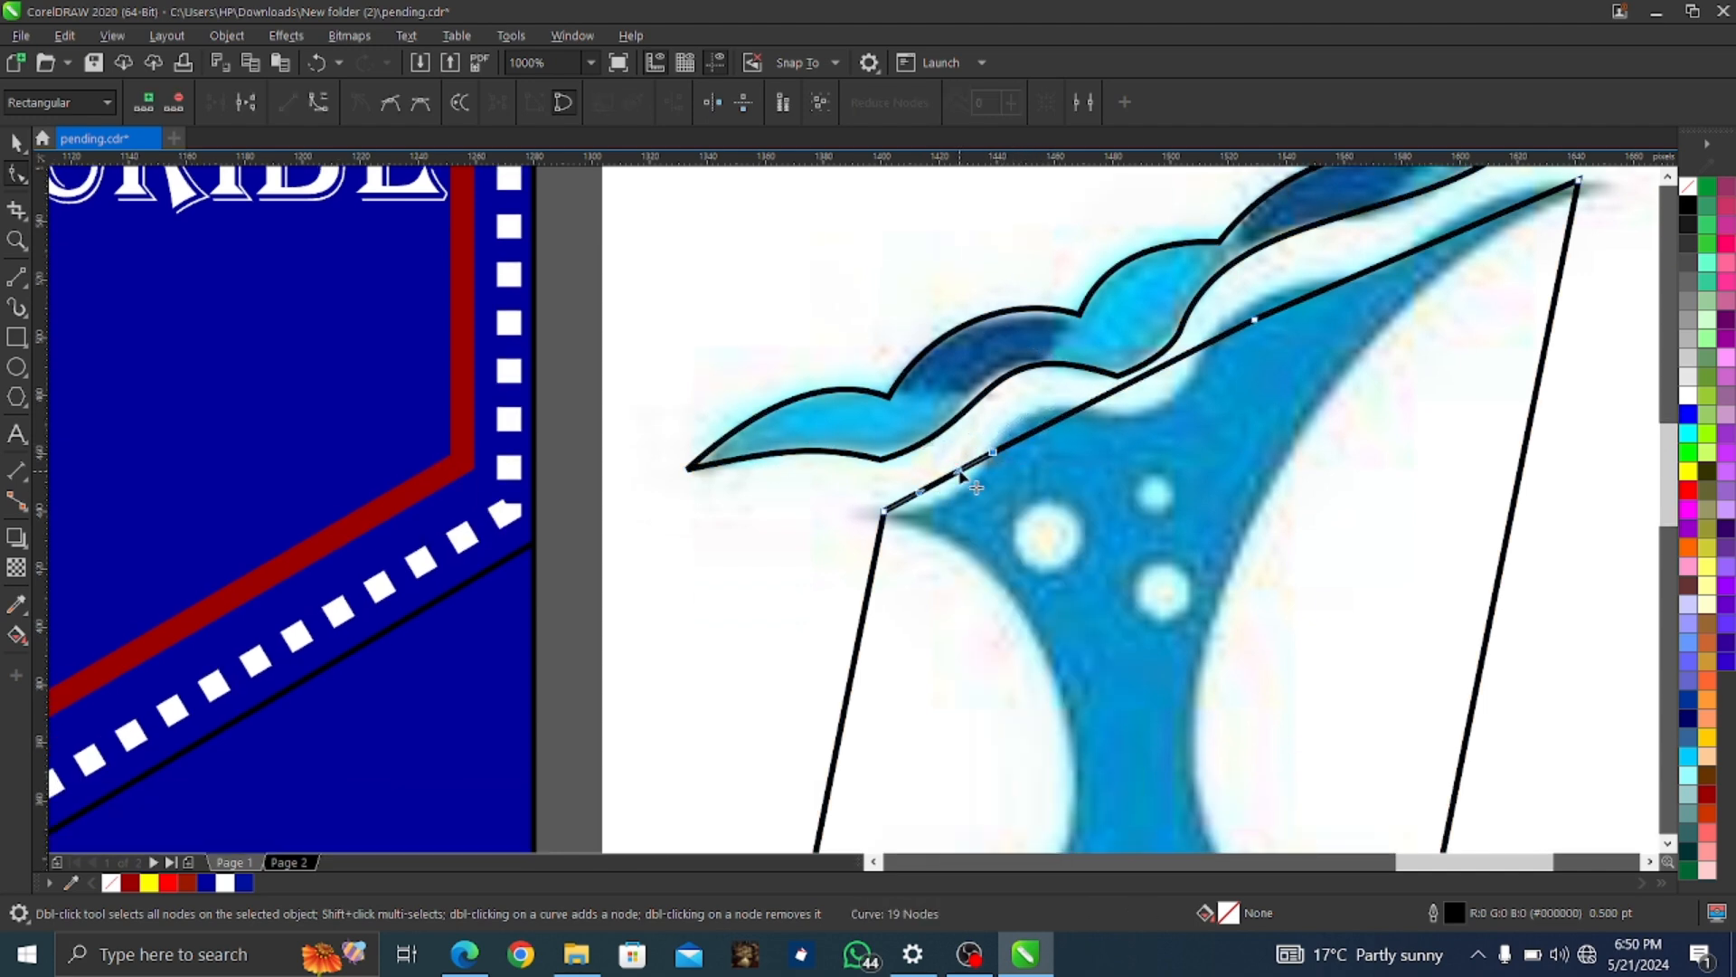
{"action": "left_click_drag", "start_coordinate": [941, 483], "coordinate": [961, 497]}
{"action": "right_click", "coordinate": [1035, 433]}
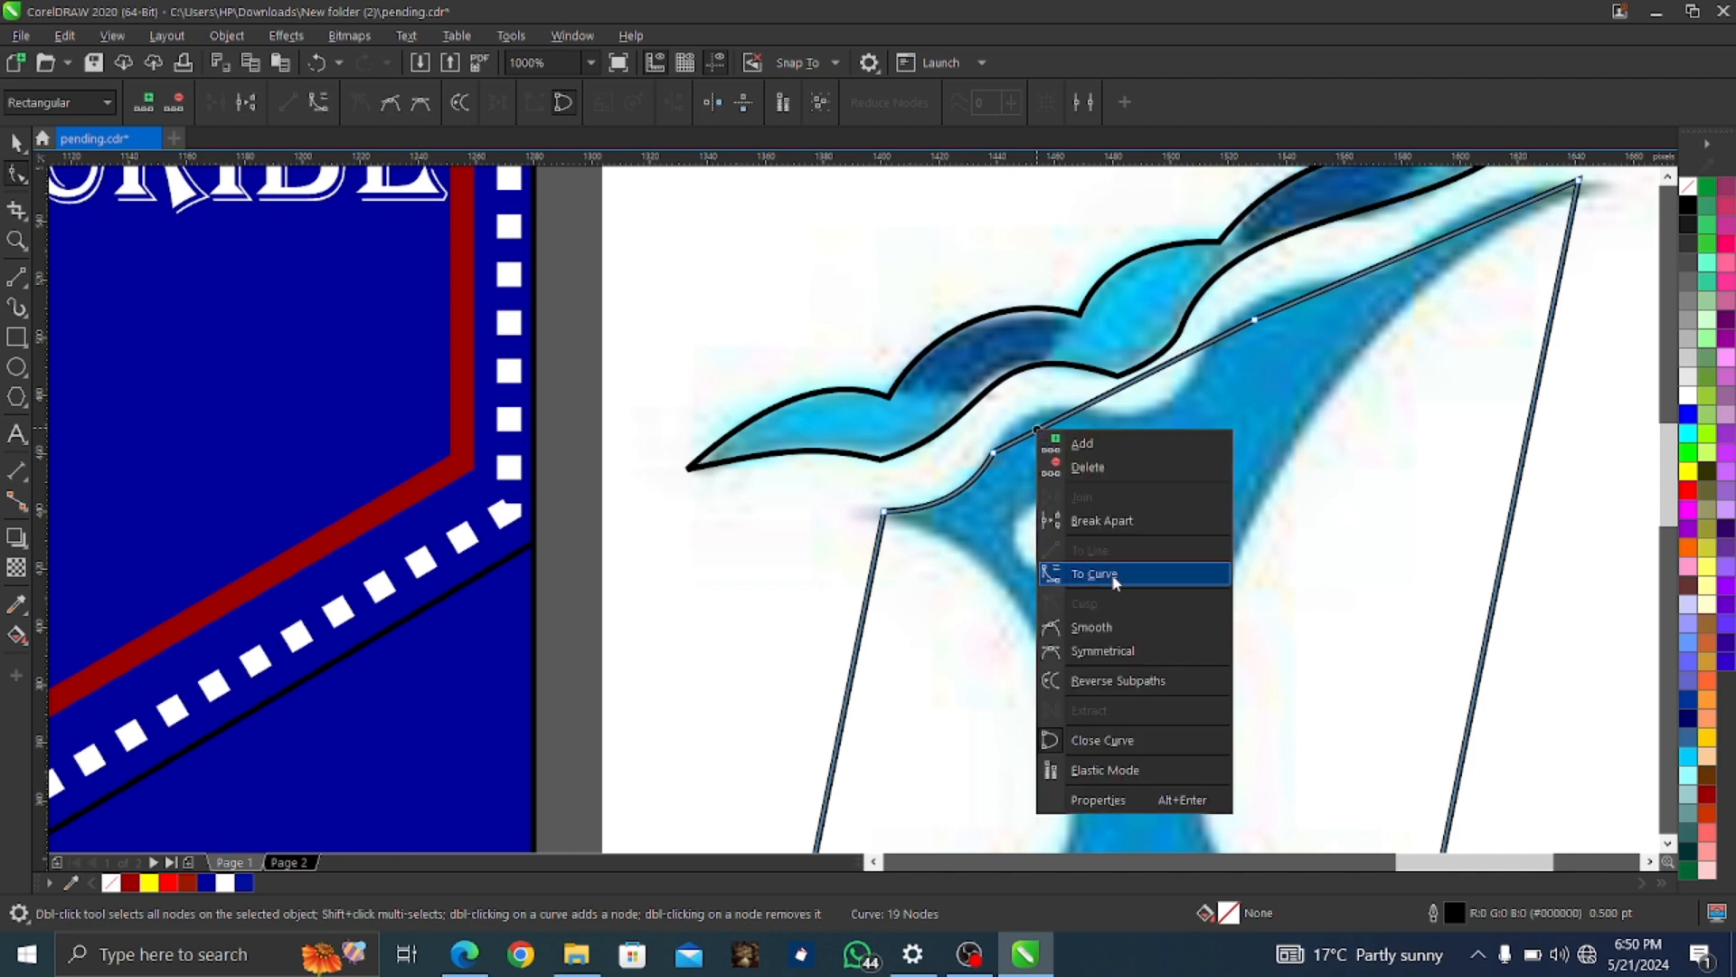
{"action": "left_click", "coordinate": [1085, 571]}
{"action": "left_click_drag", "start_coordinate": [1038, 434], "coordinate": [1020, 423]}
{"action": "left_click", "coordinate": [1143, 369]}
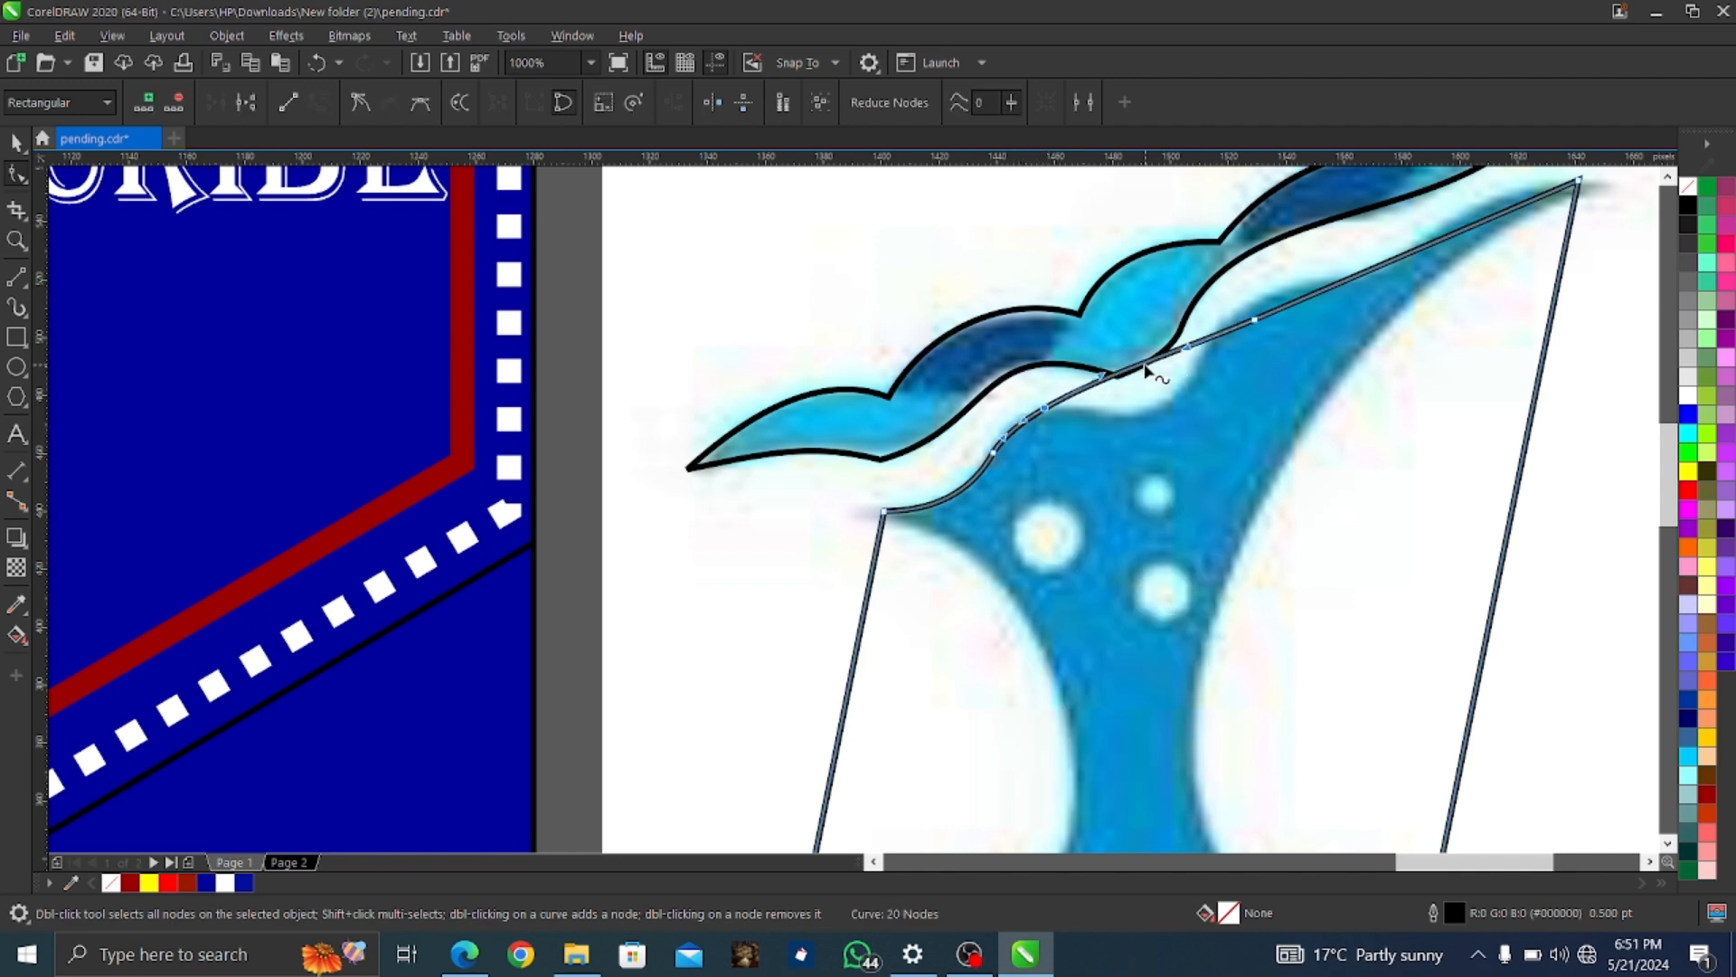
{"action": "left_click_drag", "start_coordinate": [1143, 369], "coordinate": [1152, 407]}
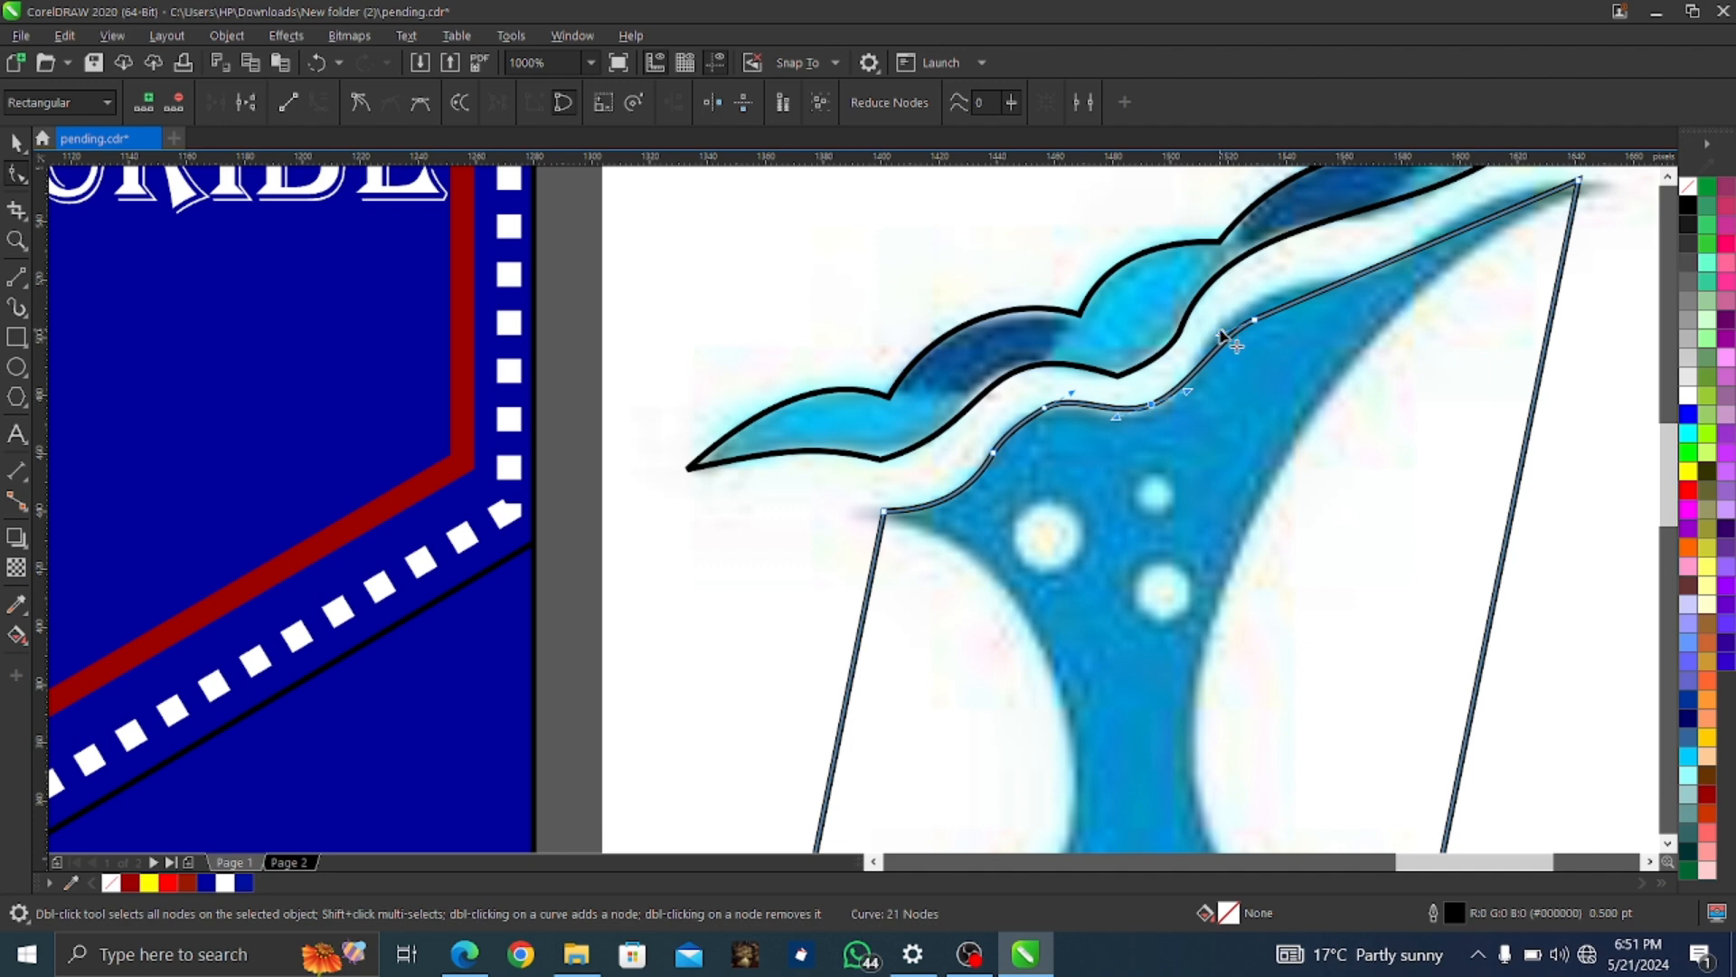
Touch up the wave outline's lower edge and delete an unneeded node on the body outline
{"action": "left_click", "coordinate": [1120, 378]}
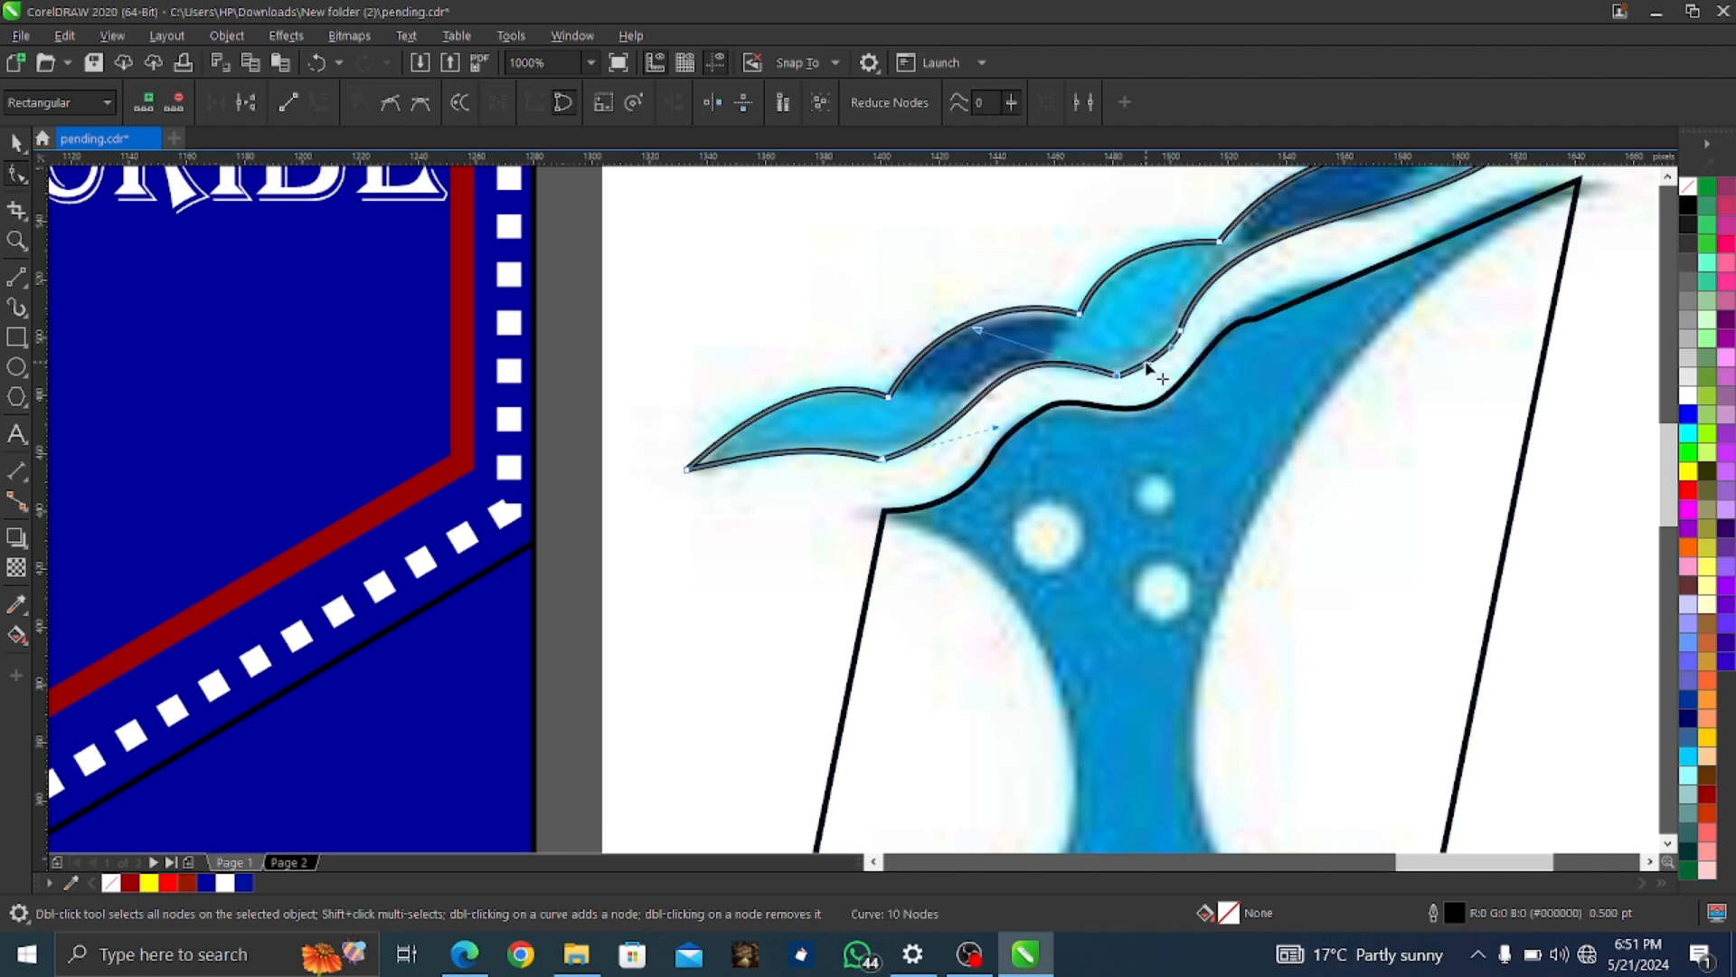
{"action": "left_click_drag", "start_coordinate": [979, 330], "coordinate": [943, 339]}
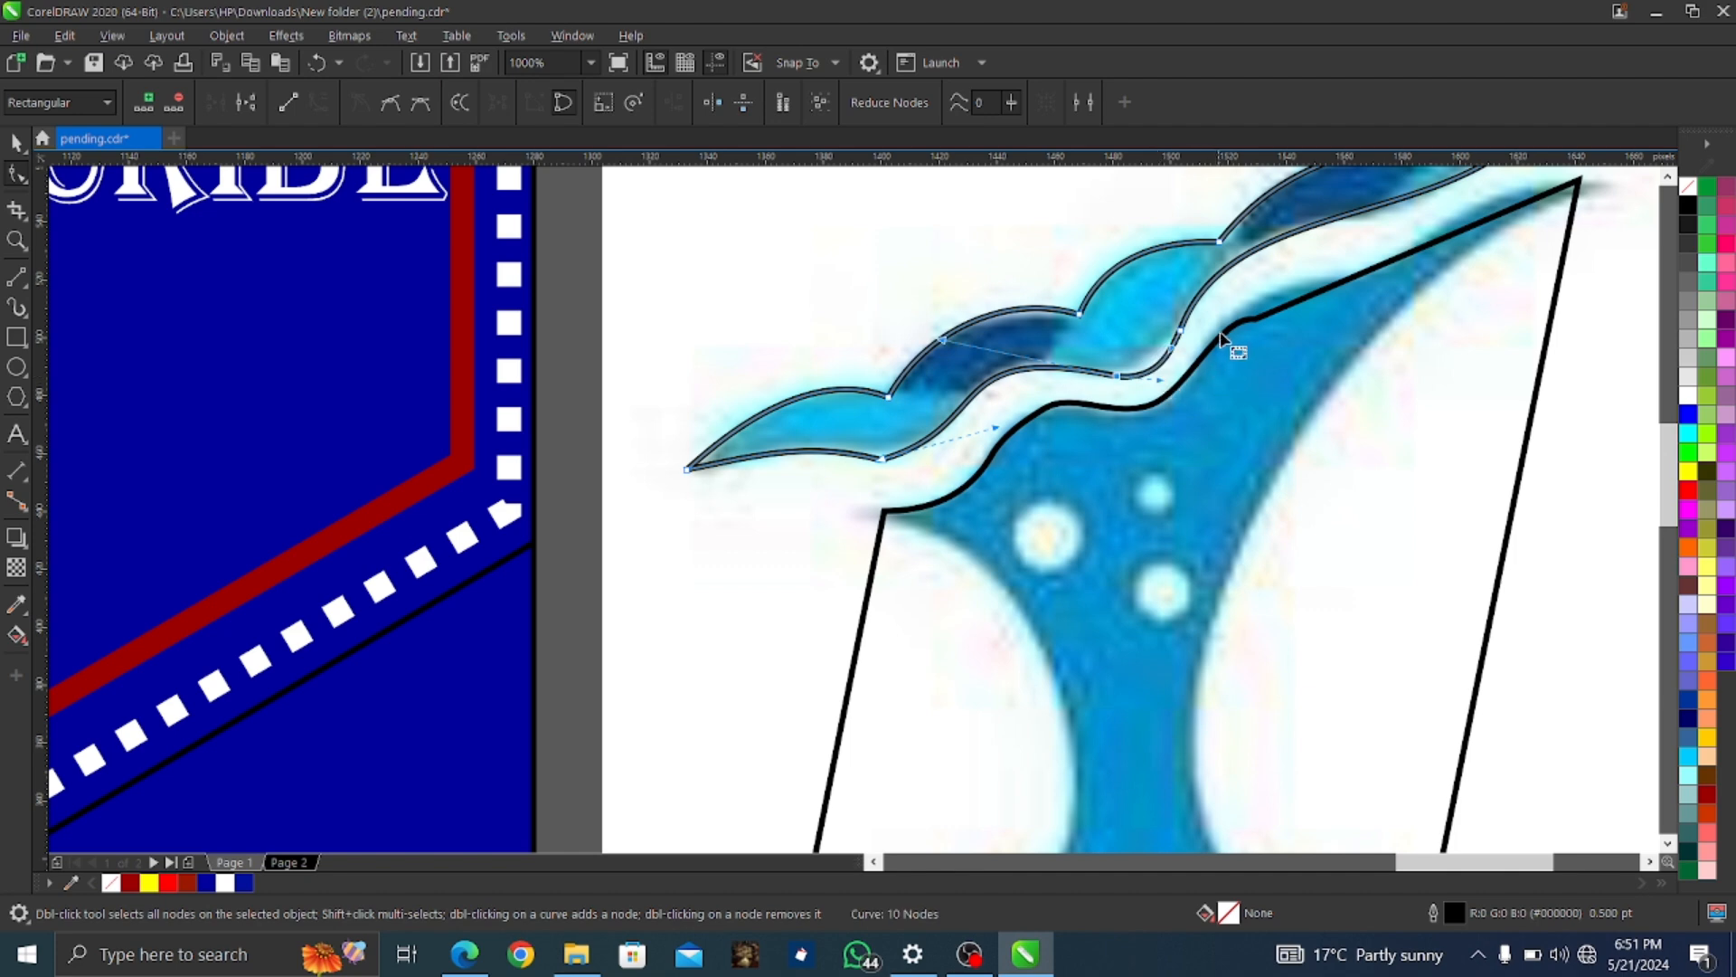
{"action": "left_click", "coordinate": [1258, 317]}
{"action": "right_click", "coordinate": [1259, 318]}
{"action": "left_click", "coordinate": [1308, 361]}
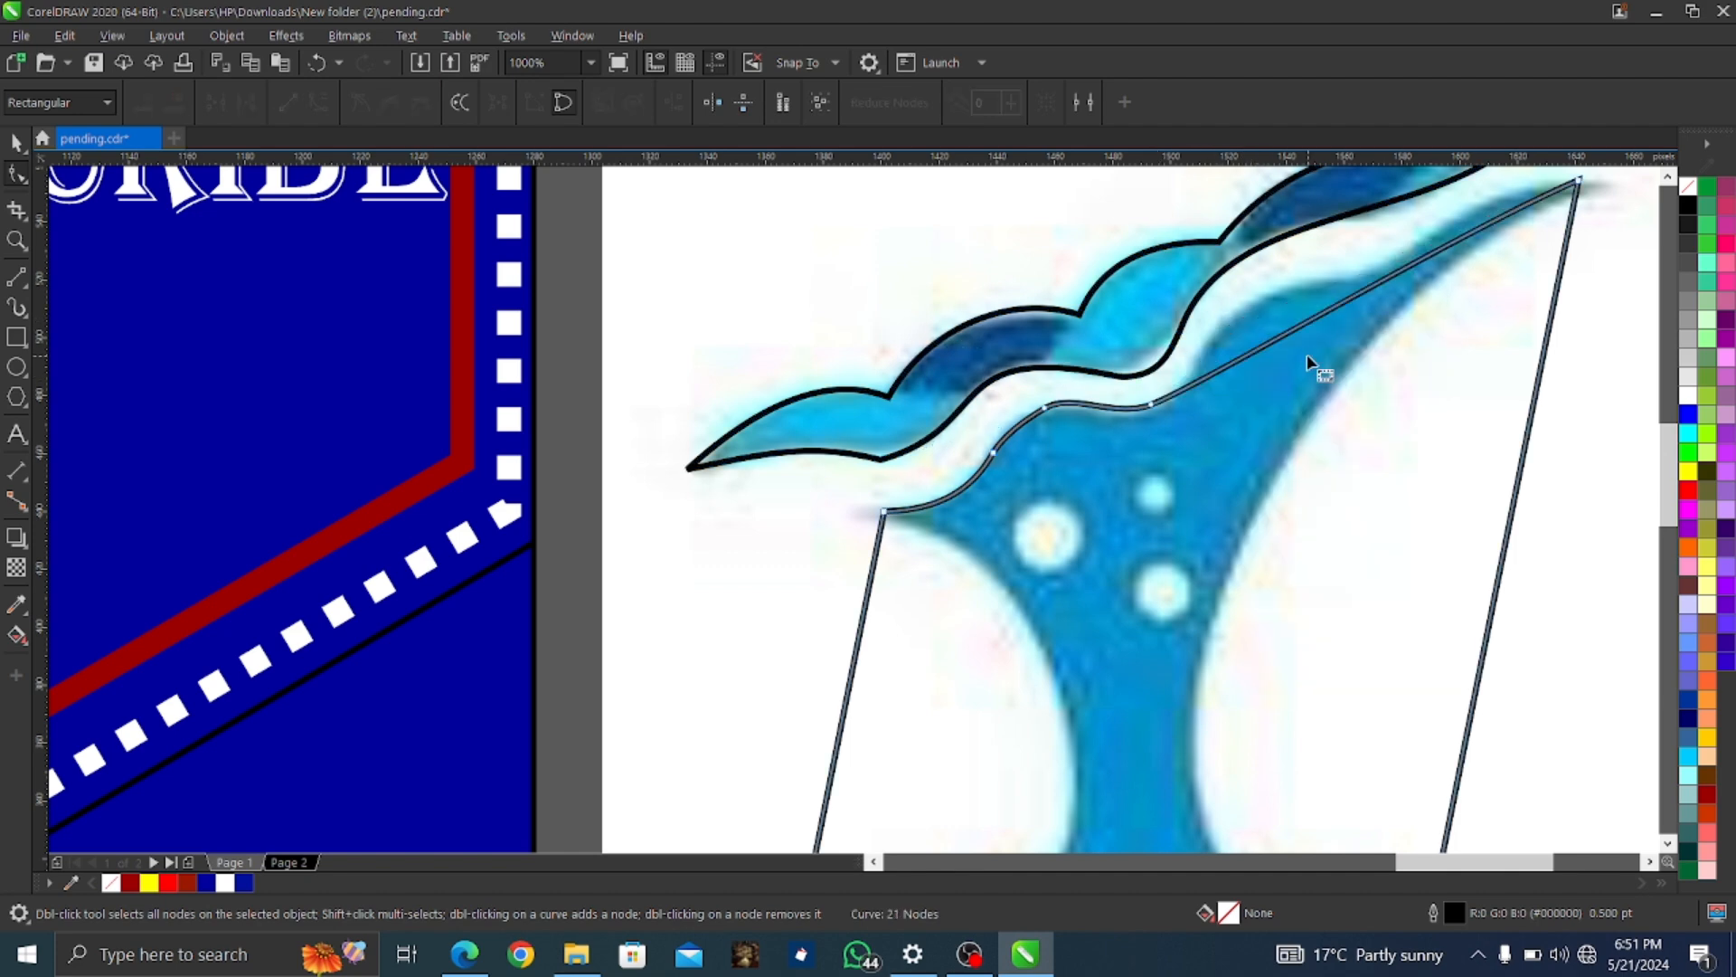
Add a node on the top edge and pull the curve up along the blue edge to the right tip
{"action": "left_click", "coordinate": [1152, 406]}
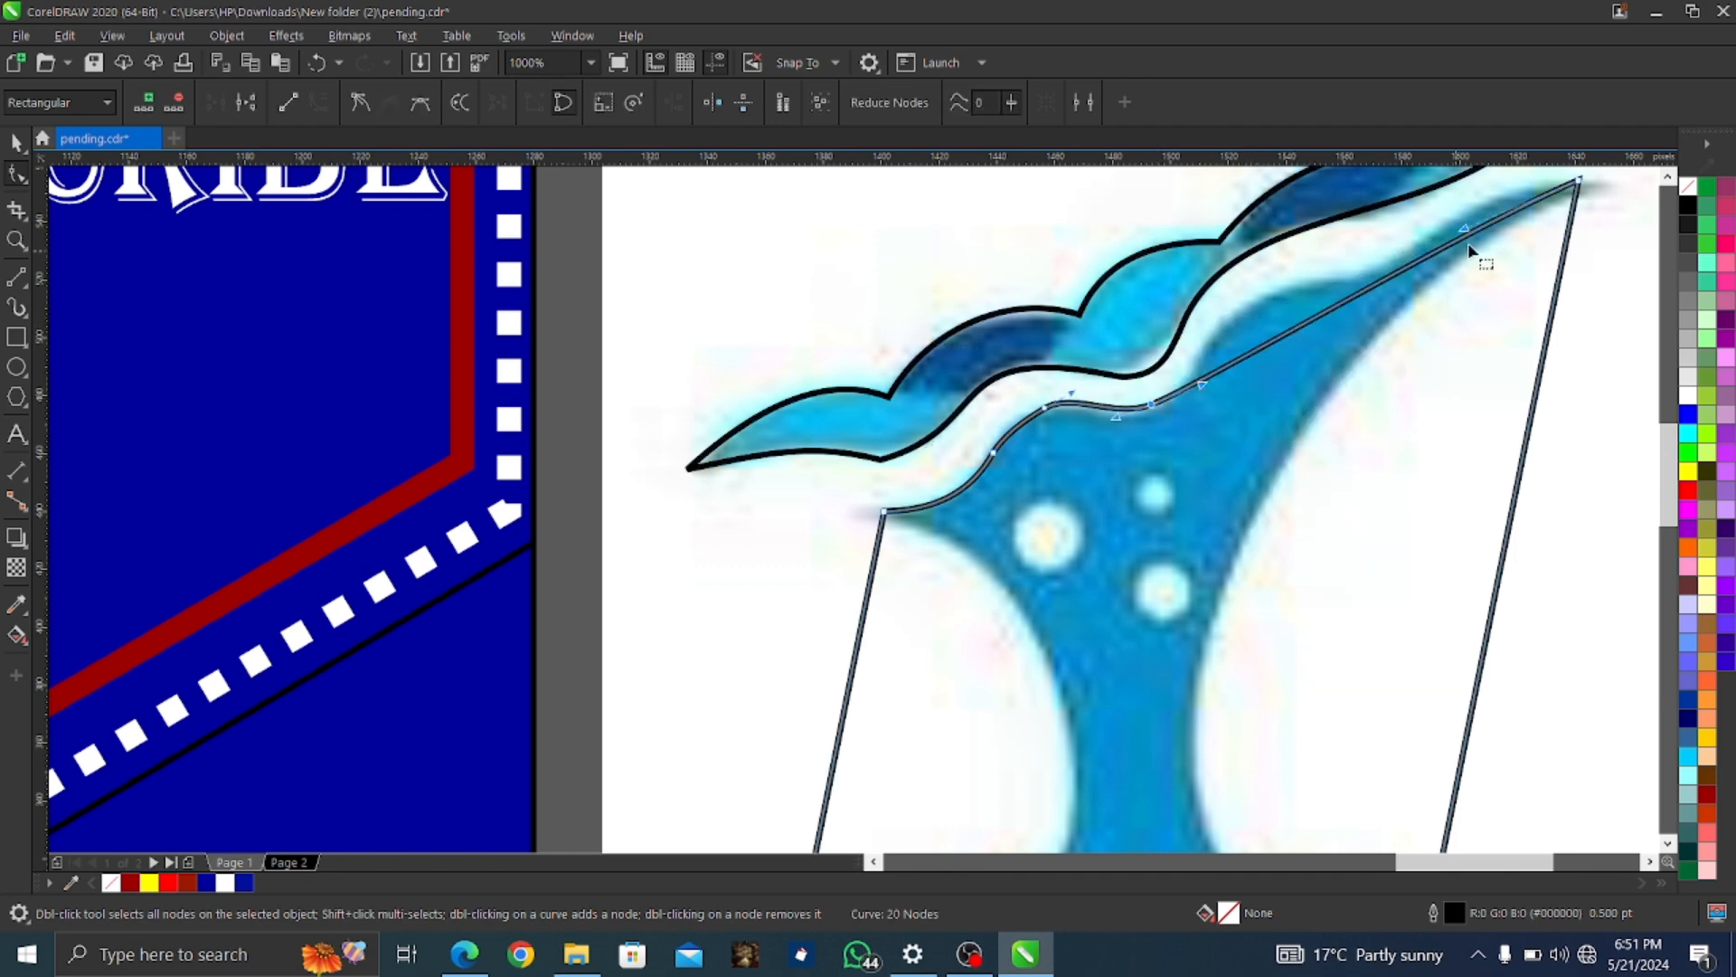
{"action": "left_click_drag", "start_coordinate": [1464, 229], "coordinate": [1450, 208]}
{"action": "double_click", "coordinate": [1356, 284]}
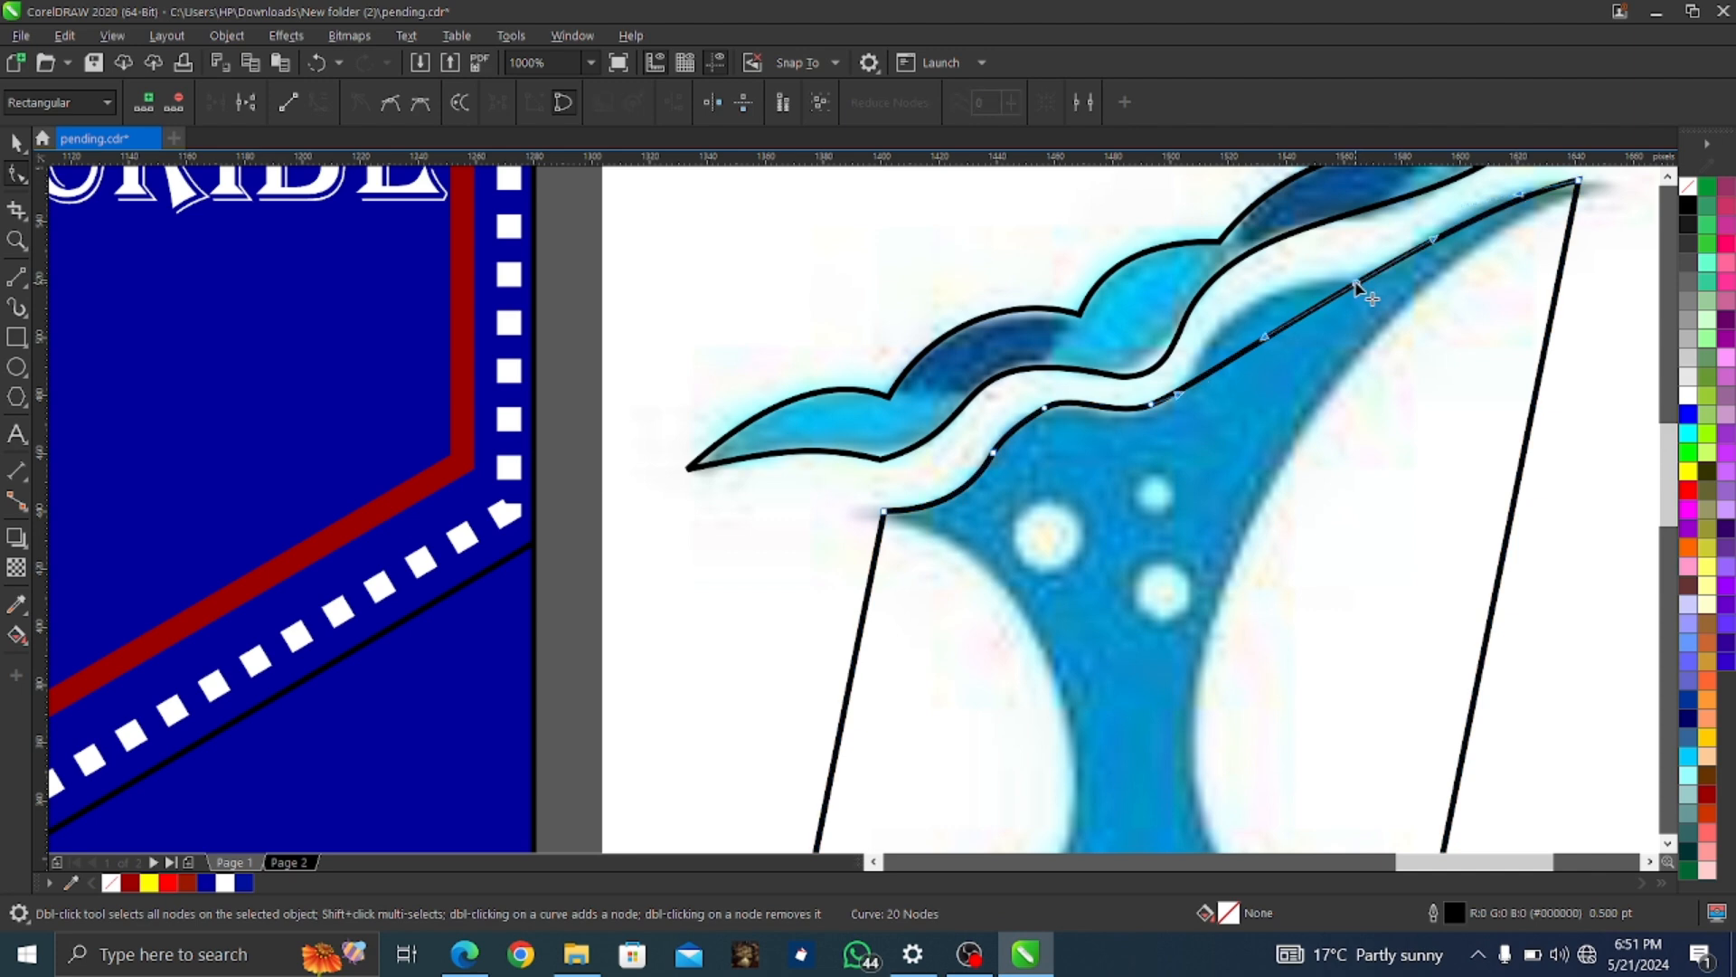
{"action": "left_click_drag", "start_coordinate": [1247, 358], "coordinate": [1320, 285]}
{"action": "left_click", "coordinate": [1356, 284]}
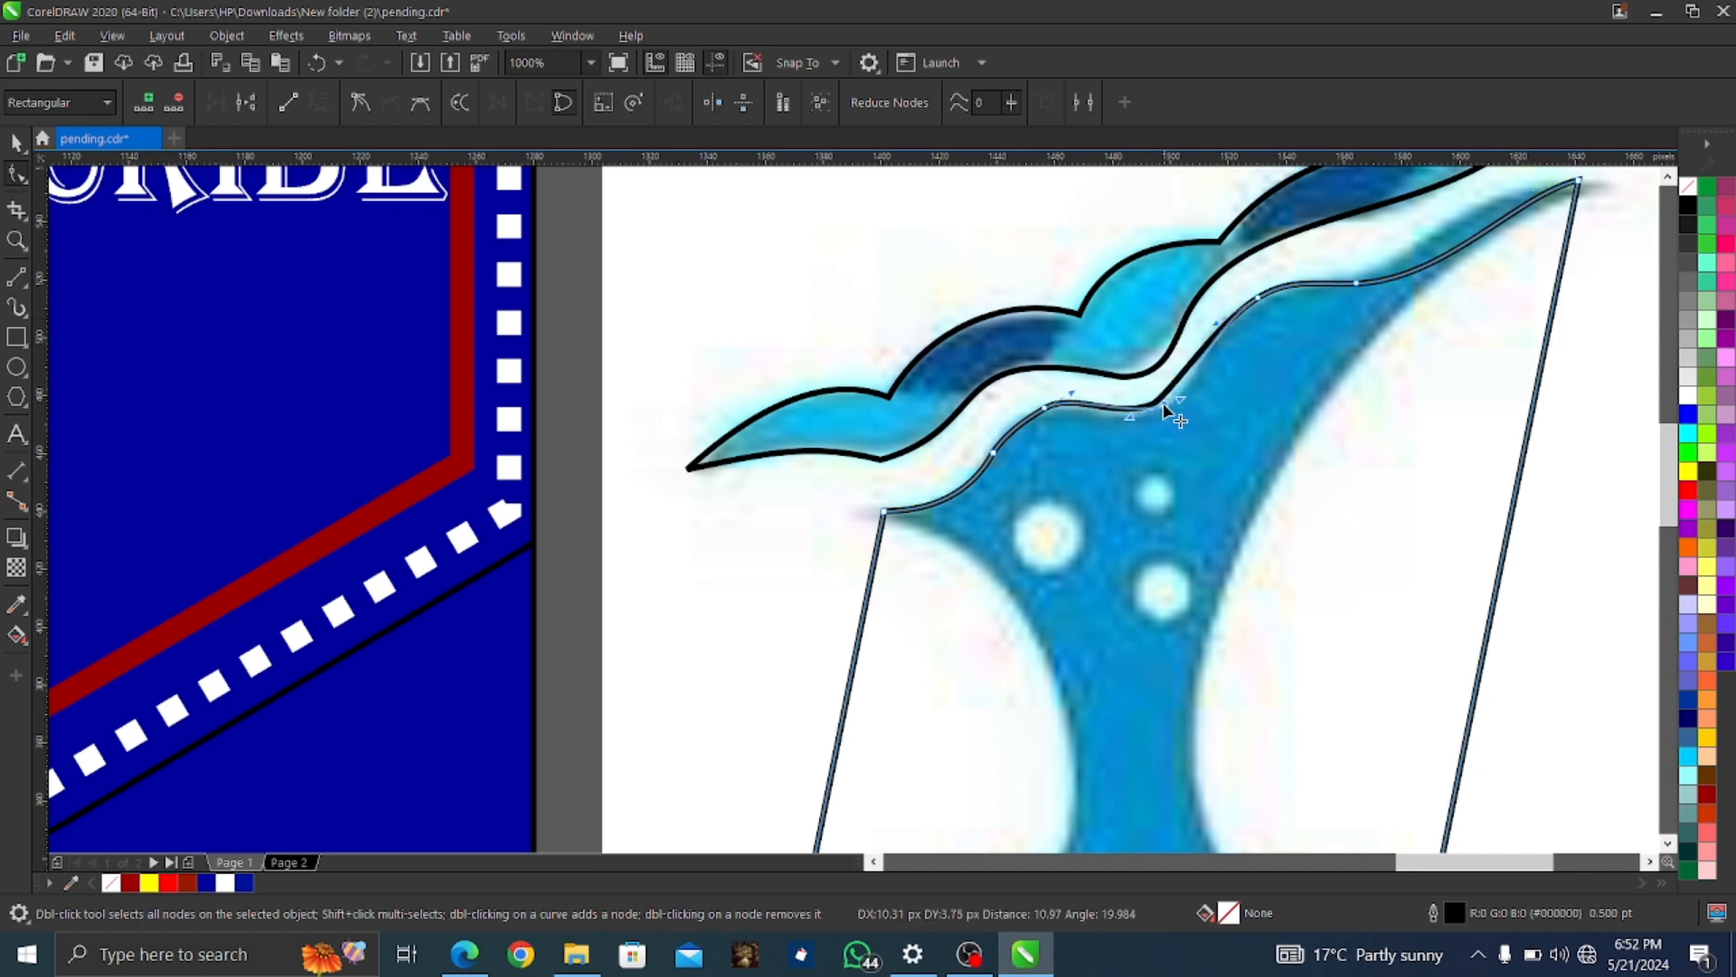
{"action": "scroll", "coordinate": [1429, 321], "scroll_direction": "up", "scroll_amount": 1}
Reposition the top-right end node and nudge the outline's lower-right node
{"action": "left_click_drag", "start_coordinate": [1577, 233], "coordinate": [1449, 234]}
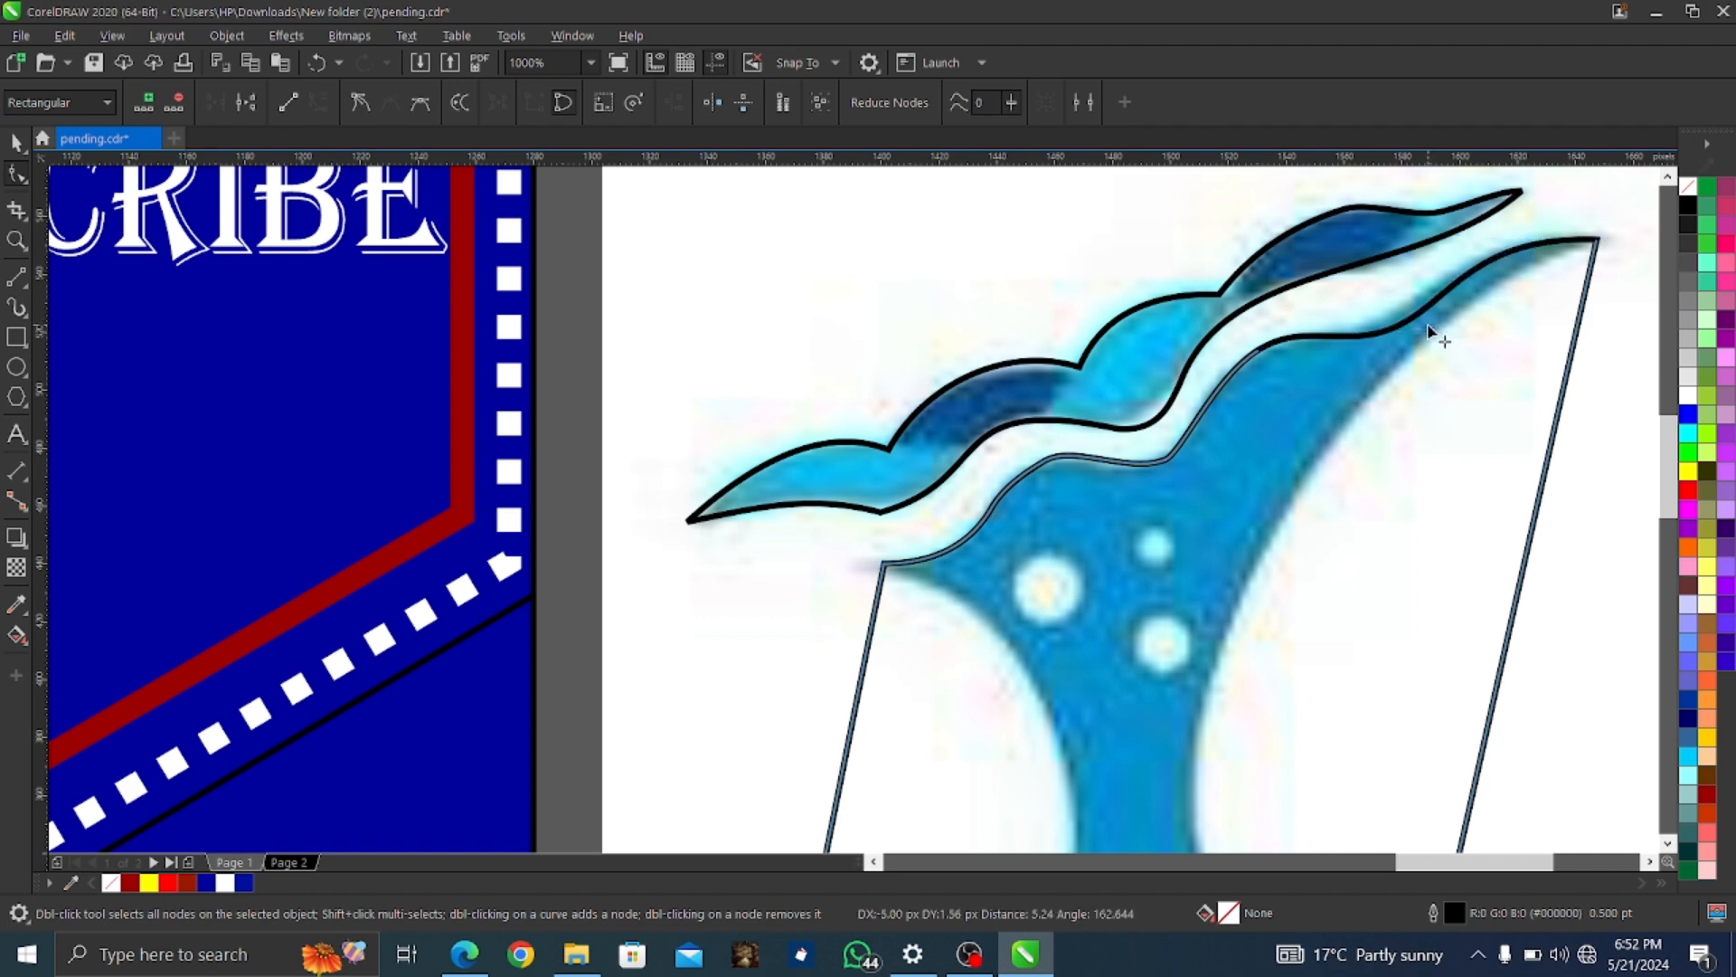
{"action": "scroll", "coordinate": [1441, 465], "scroll_direction": "down", "scroll_amount": 6}
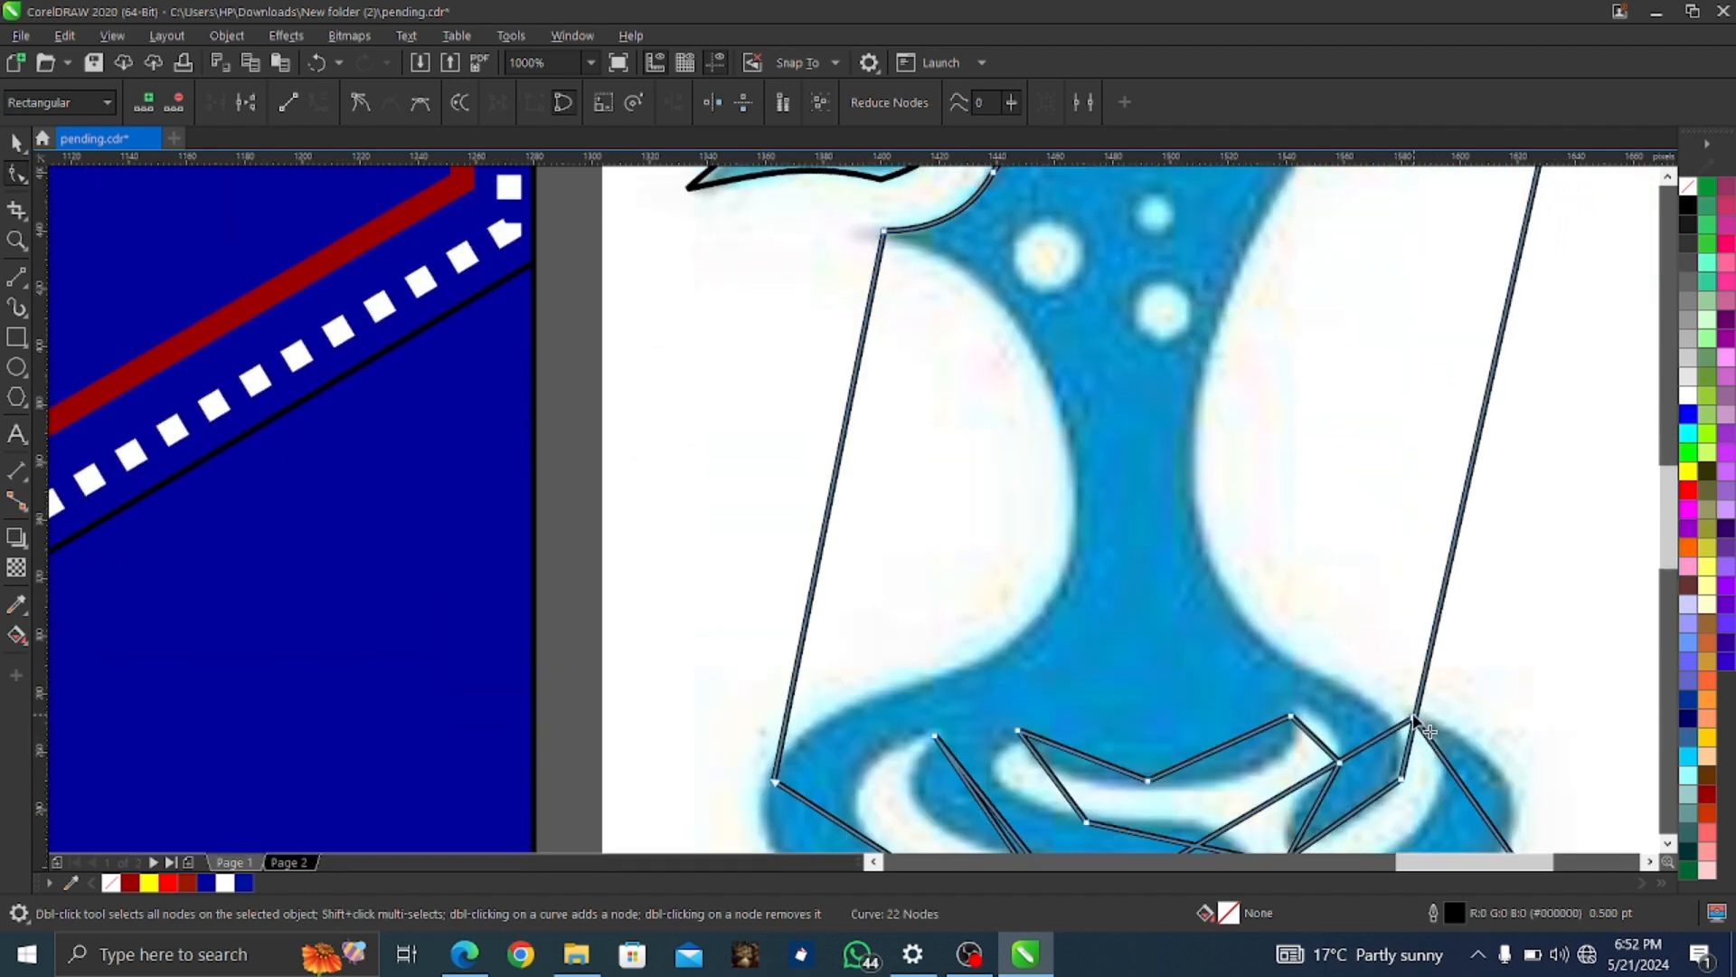
{"action": "left_click_drag", "start_coordinate": [1417, 721], "coordinate": [1431, 723]}
{"action": "left_click", "coordinate": [1421, 685]}
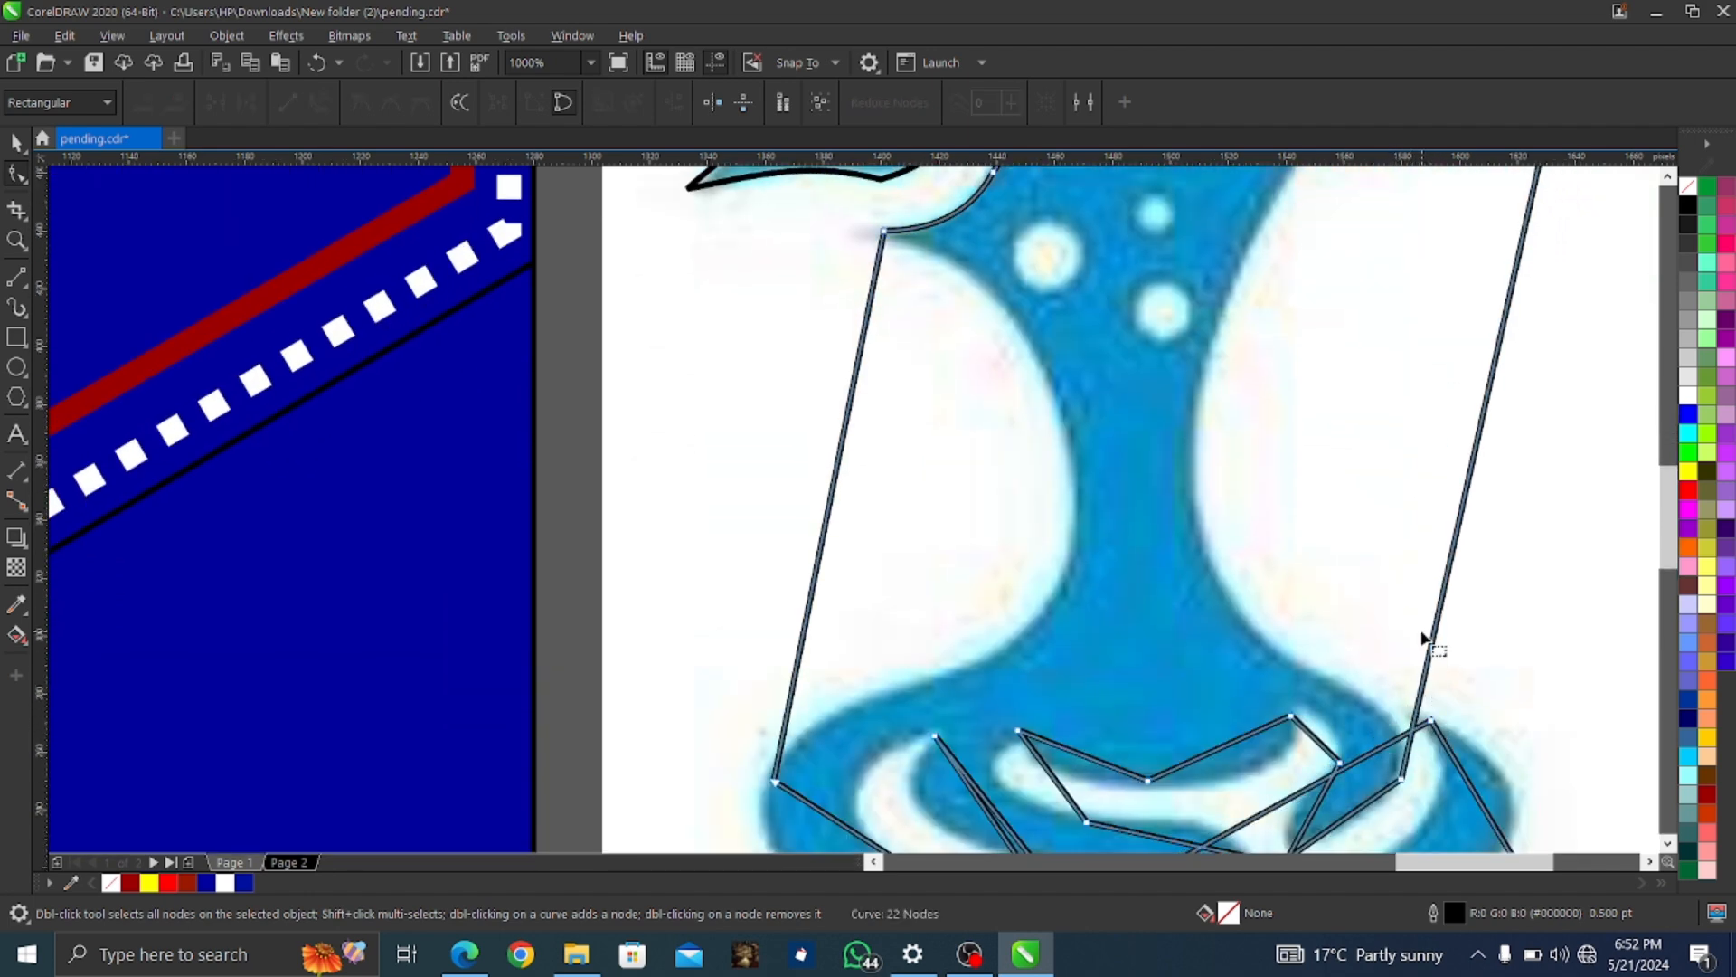
{"action": "scroll", "coordinate": [1425, 636], "scroll_direction": "up", "scroll_amount": 1}
Add a node on the right line, curve it along the splash edge, and adjust the top-right node's handles
{"action": "double_click", "coordinate": [1424, 696]}
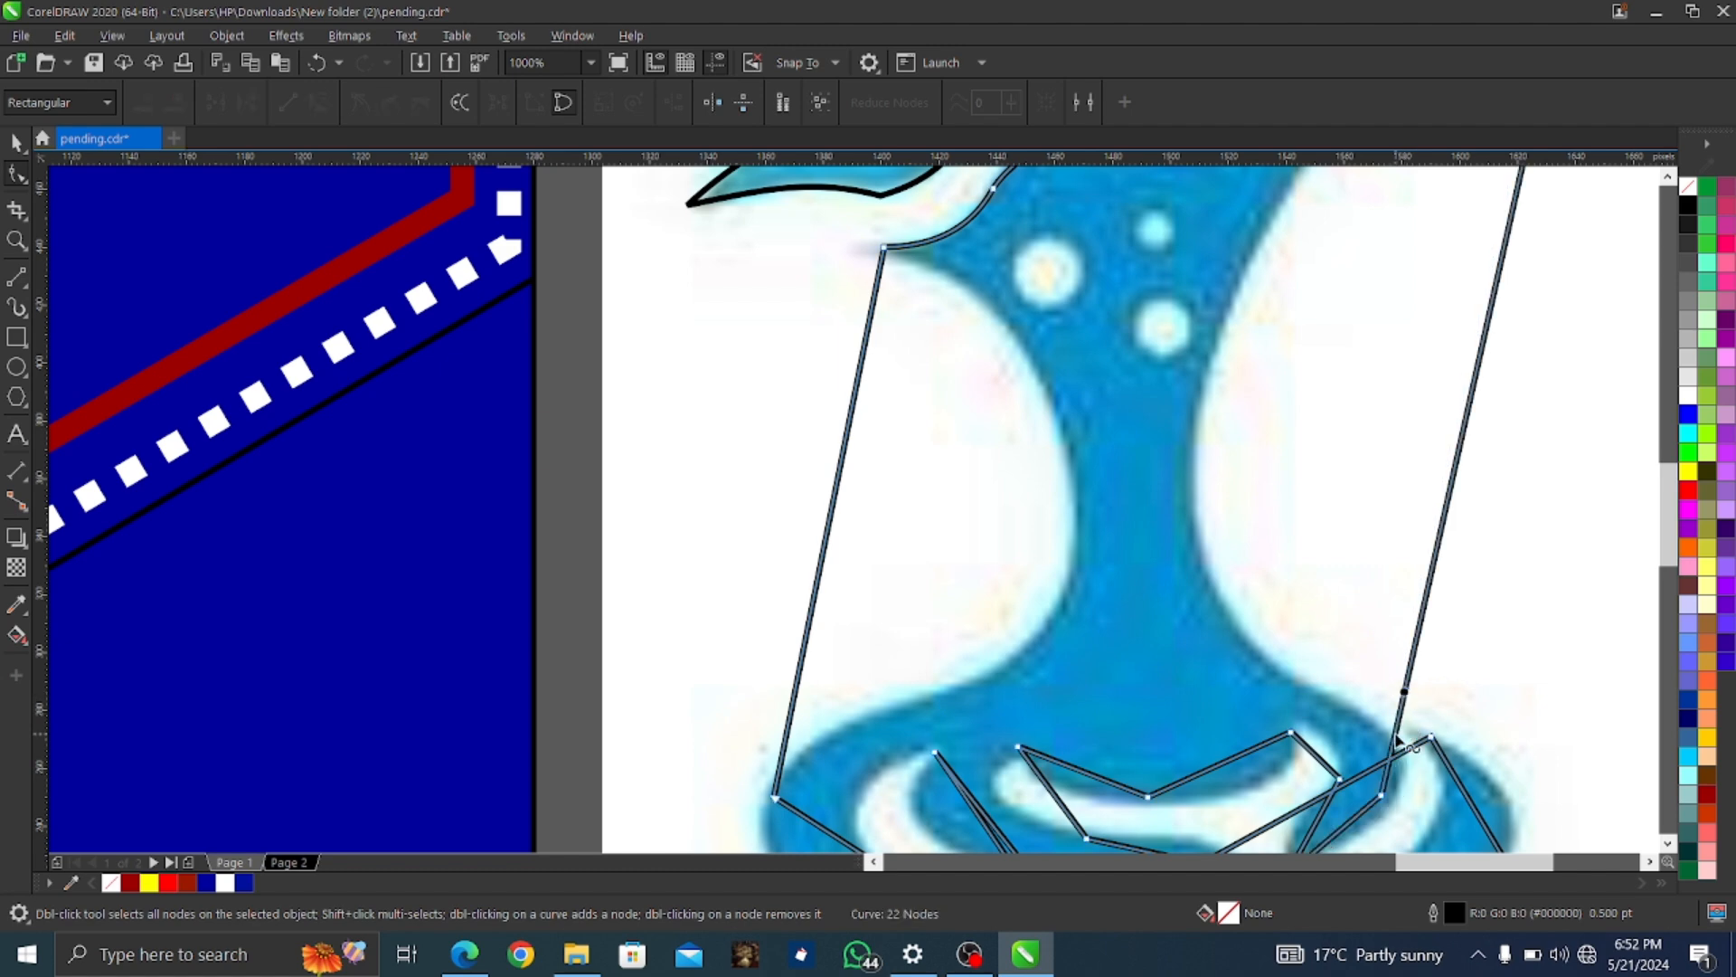
{"action": "scroll", "coordinate": [1456, 639], "scroll_direction": "up", "scroll_amount": 2}
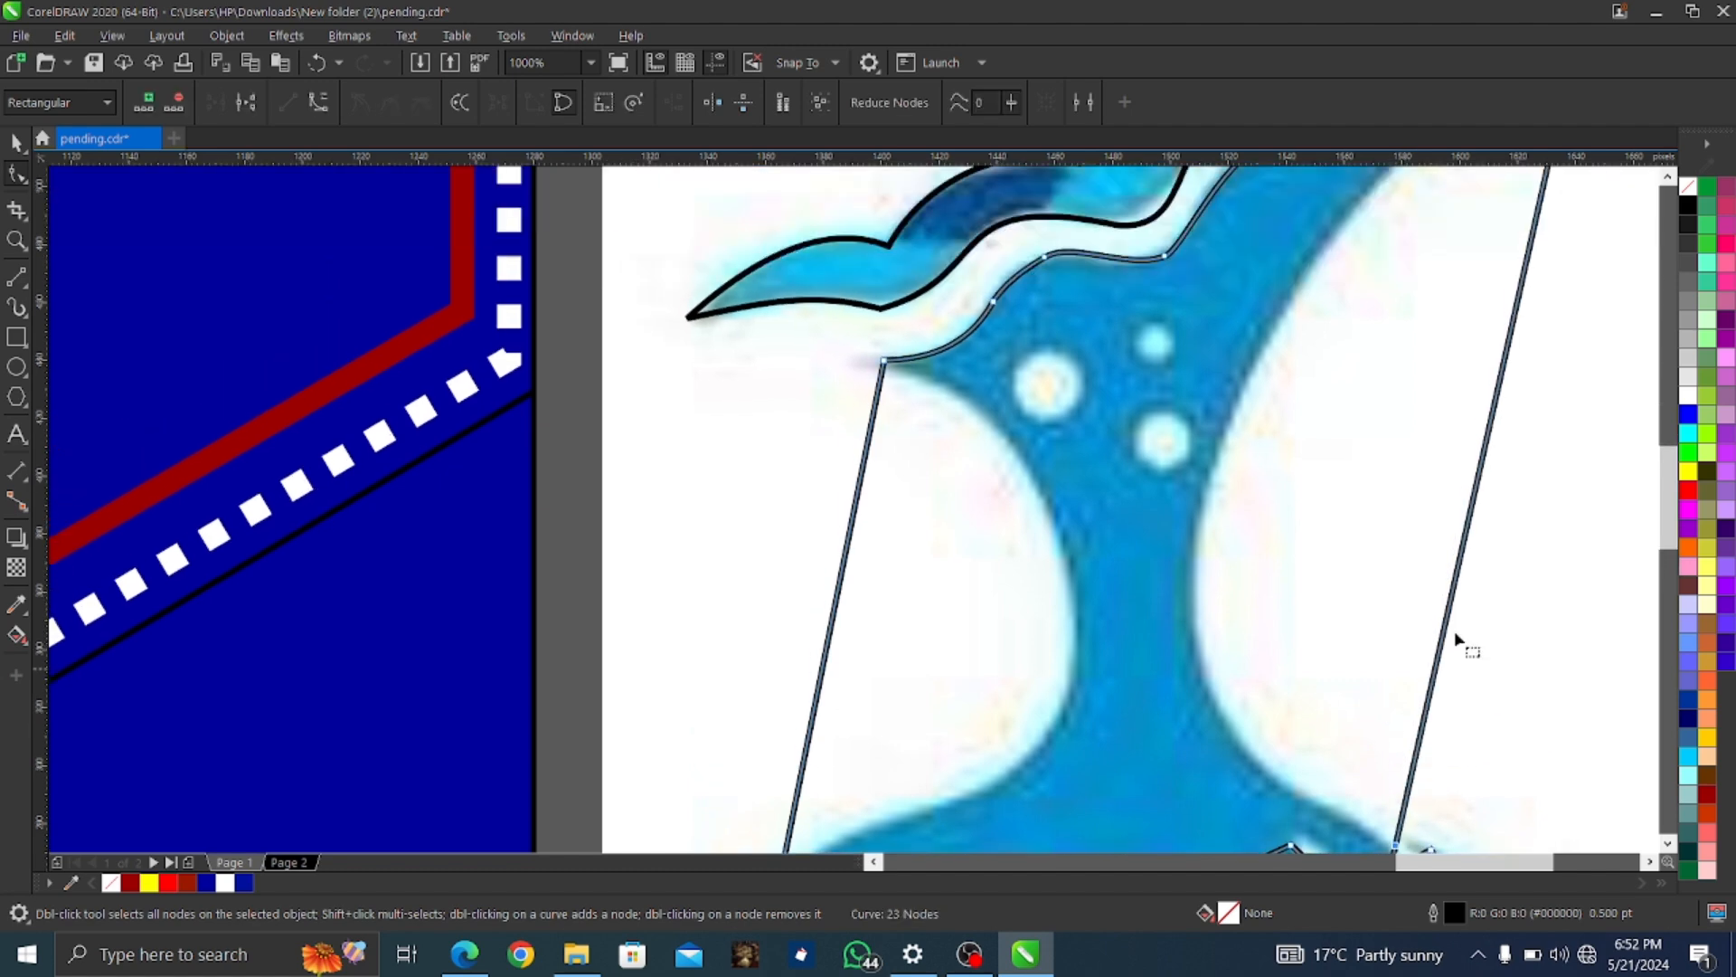
{"action": "right_click", "coordinate": [1475, 495]}
{"action": "left_click", "coordinate": [1480, 496]}
{"action": "left_click_drag", "start_coordinate": [1479, 495], "coordinate": [1194, 570]}
{"action": "scroll", "coordinate": [1198, 570], "scroll_direction": "up", "scroll_amount": 3}
{"action": "left_click", "coordinate": [1576, 237]}
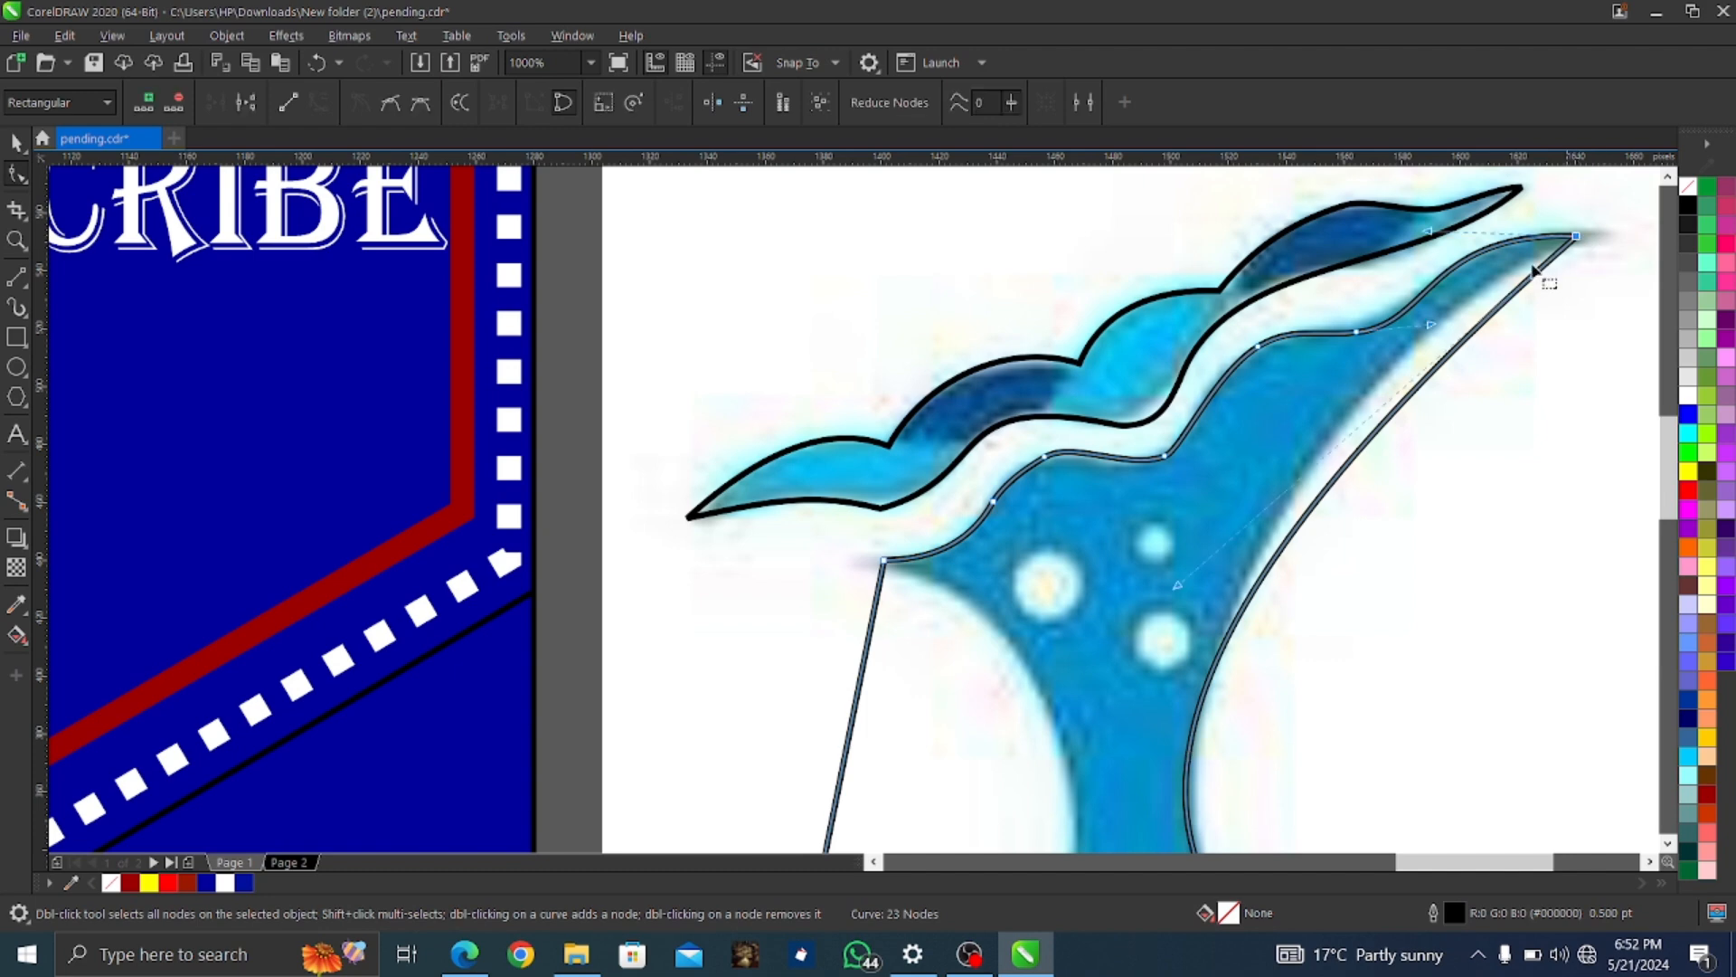
{"action": "mouse_move", "coordinate": [1429, 232]}
{"action": "left_mouse_down"}
{"action": "mouse_move", "coordinate": [1420, 193]}
{"action": "mouse_move", "coordinate": [1444, 277]}
{"action": "mouse_move", "coordinate": [1436, 265]}
{"action": "left_mouse_up"}
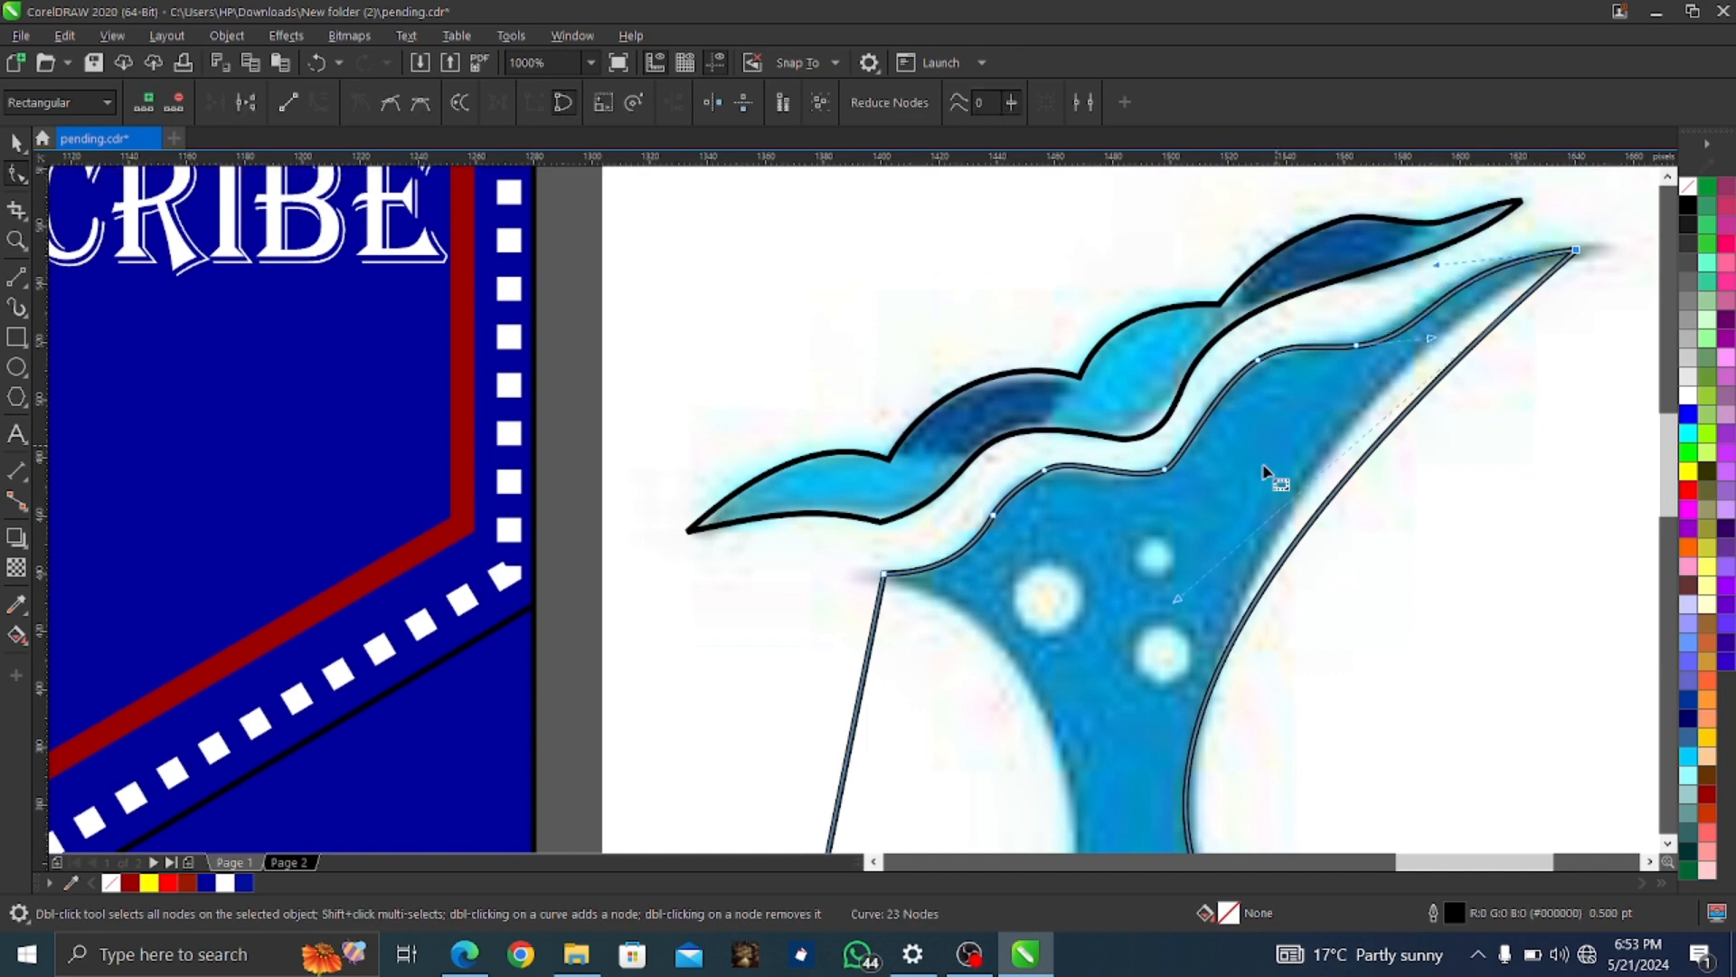
{"action": "left_click_drag", "start_coordinate": [1177, 599], "coordinate": [1172, 529]}
{"action": "scroll", "coordinate": [1192, 570], "scroll_direction": "down", "scroll_amount": 2}
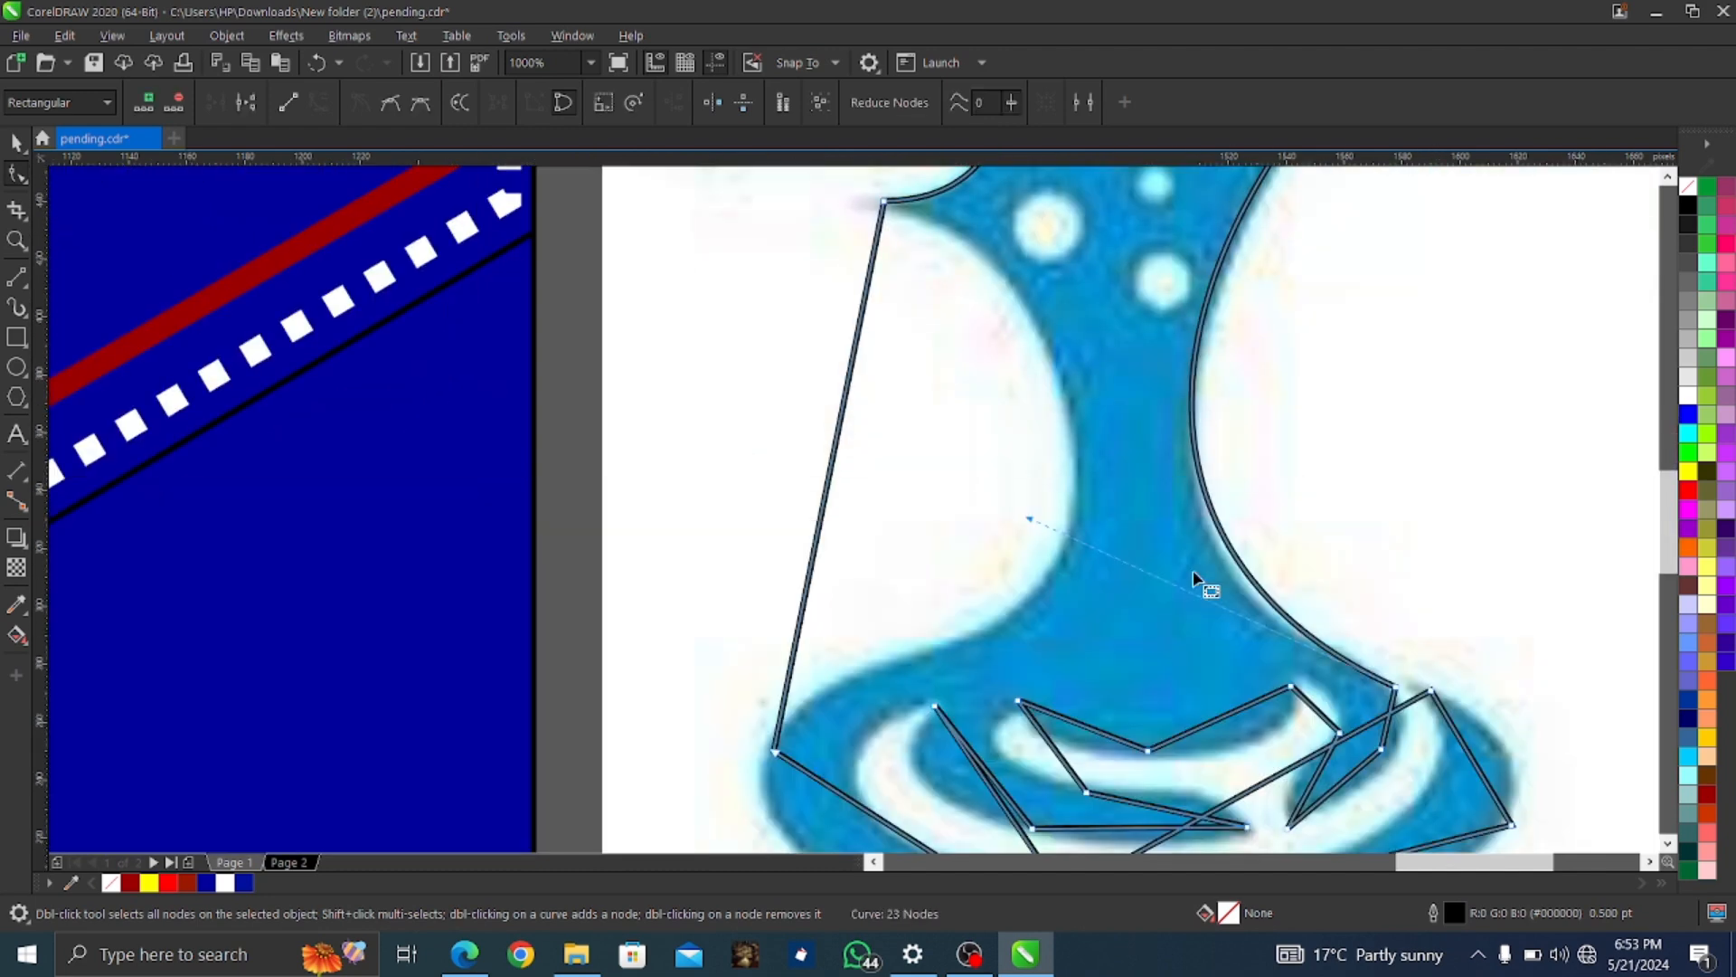
Reshape the right curve near the base and bulge the right segment outward as a curve
{"action": "left_click", "coordinate": [1395, 686]}
{"action": "left_click_drag", "start_coordinate": [1029, 520], "coordinate": [1013, 555]}
{"action": "scroll", "coordinate": [1245, 607], "scroll_direction": "down", "scroll_amount": 1}
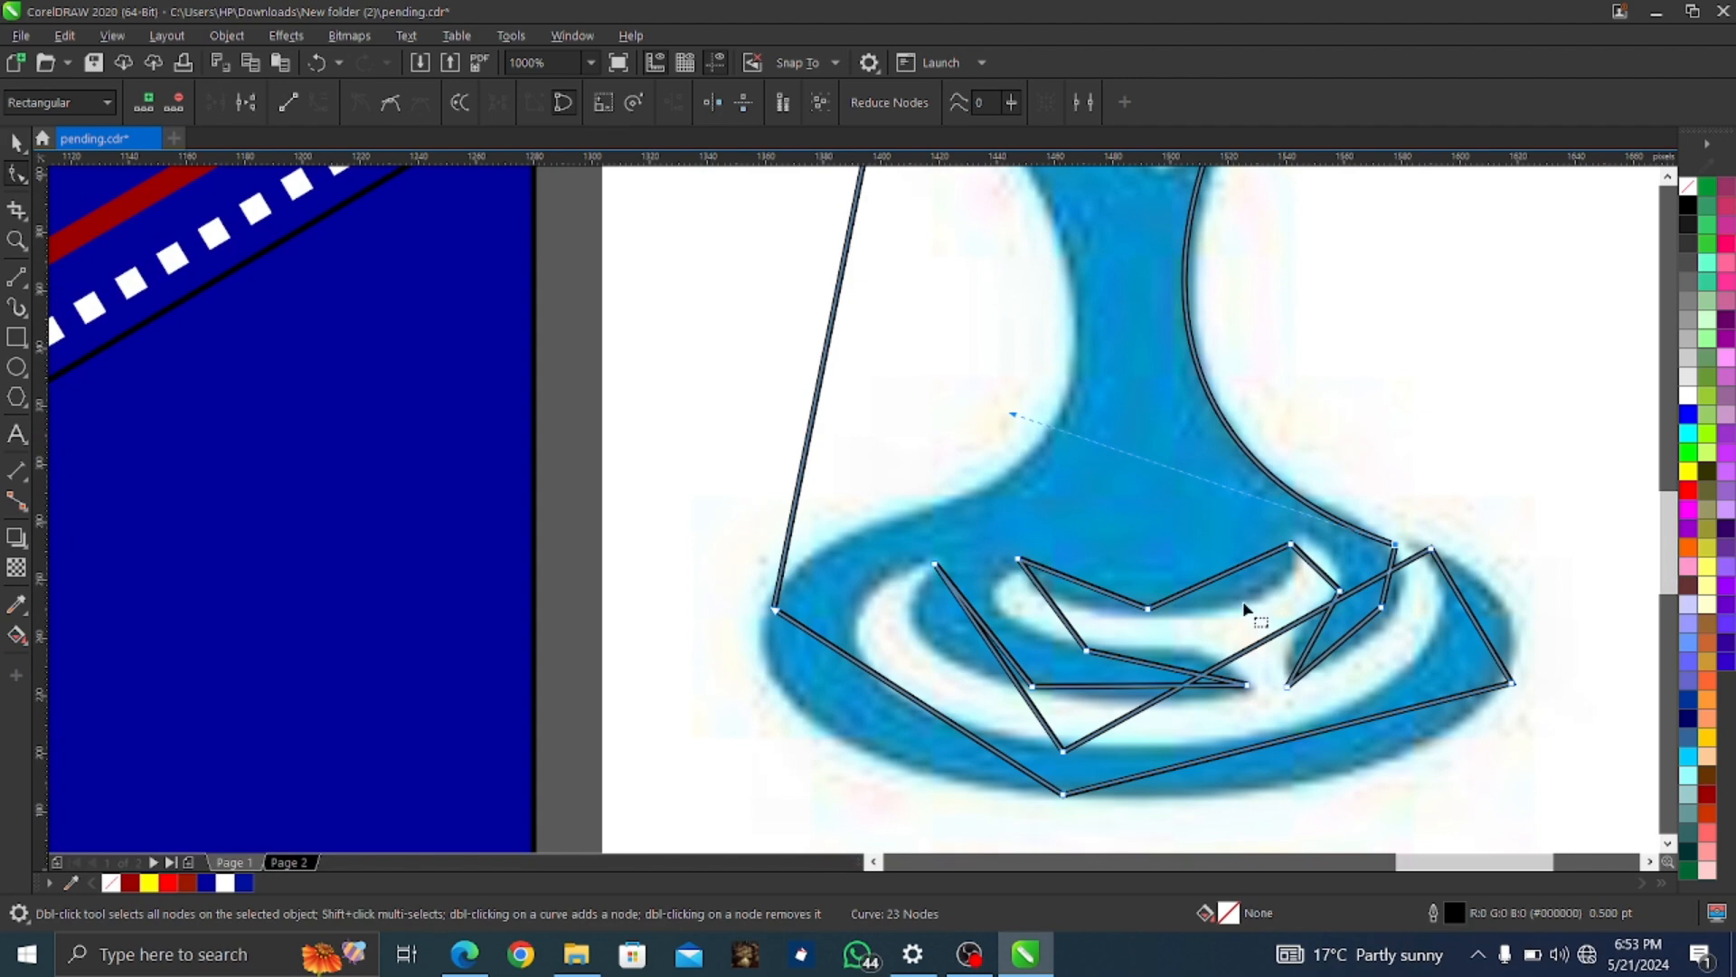
{"action": "right_click", "coordinate": [1481, 630]}
{"action": "left_click", "coordinate": [1535, 372]}
{"action": "left_click_drag", "start_coordinate": [1483, 628], "coordinate": [1514, 610]}
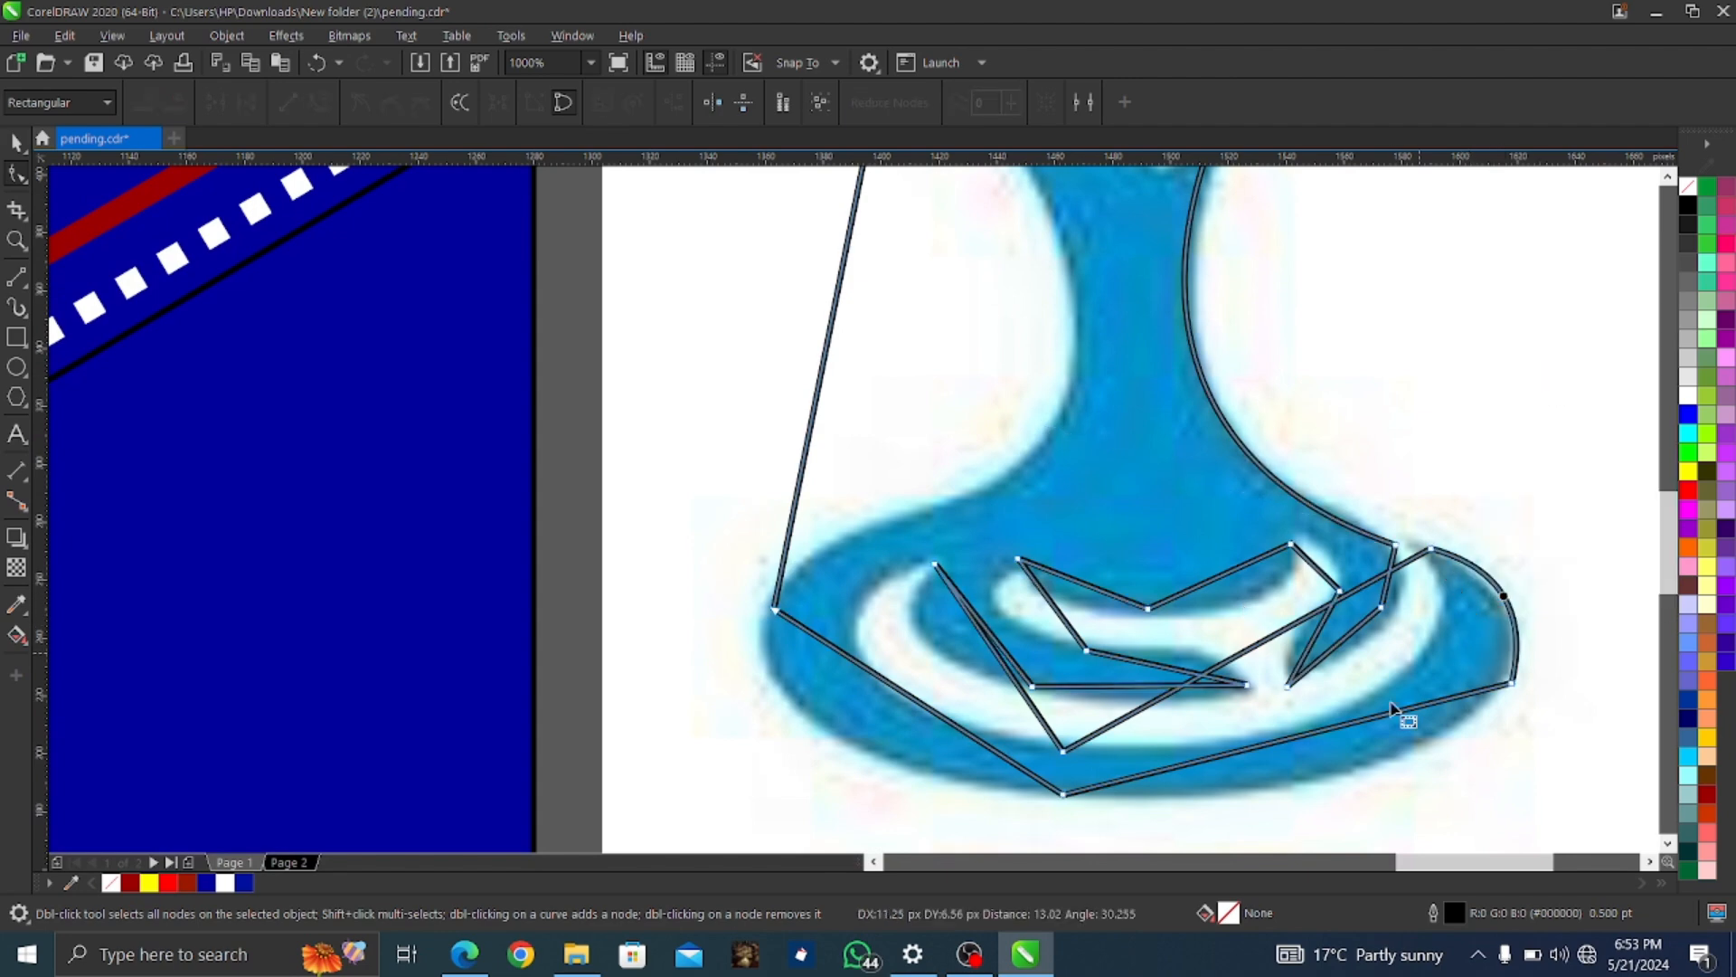
Curve the bottom segment downward and delete the extra right node to fit the outer edge
{"action": "right_click", "coordinate": [1302, 734]}
{"action": "left_click", "coordinate": [1339, 493]}
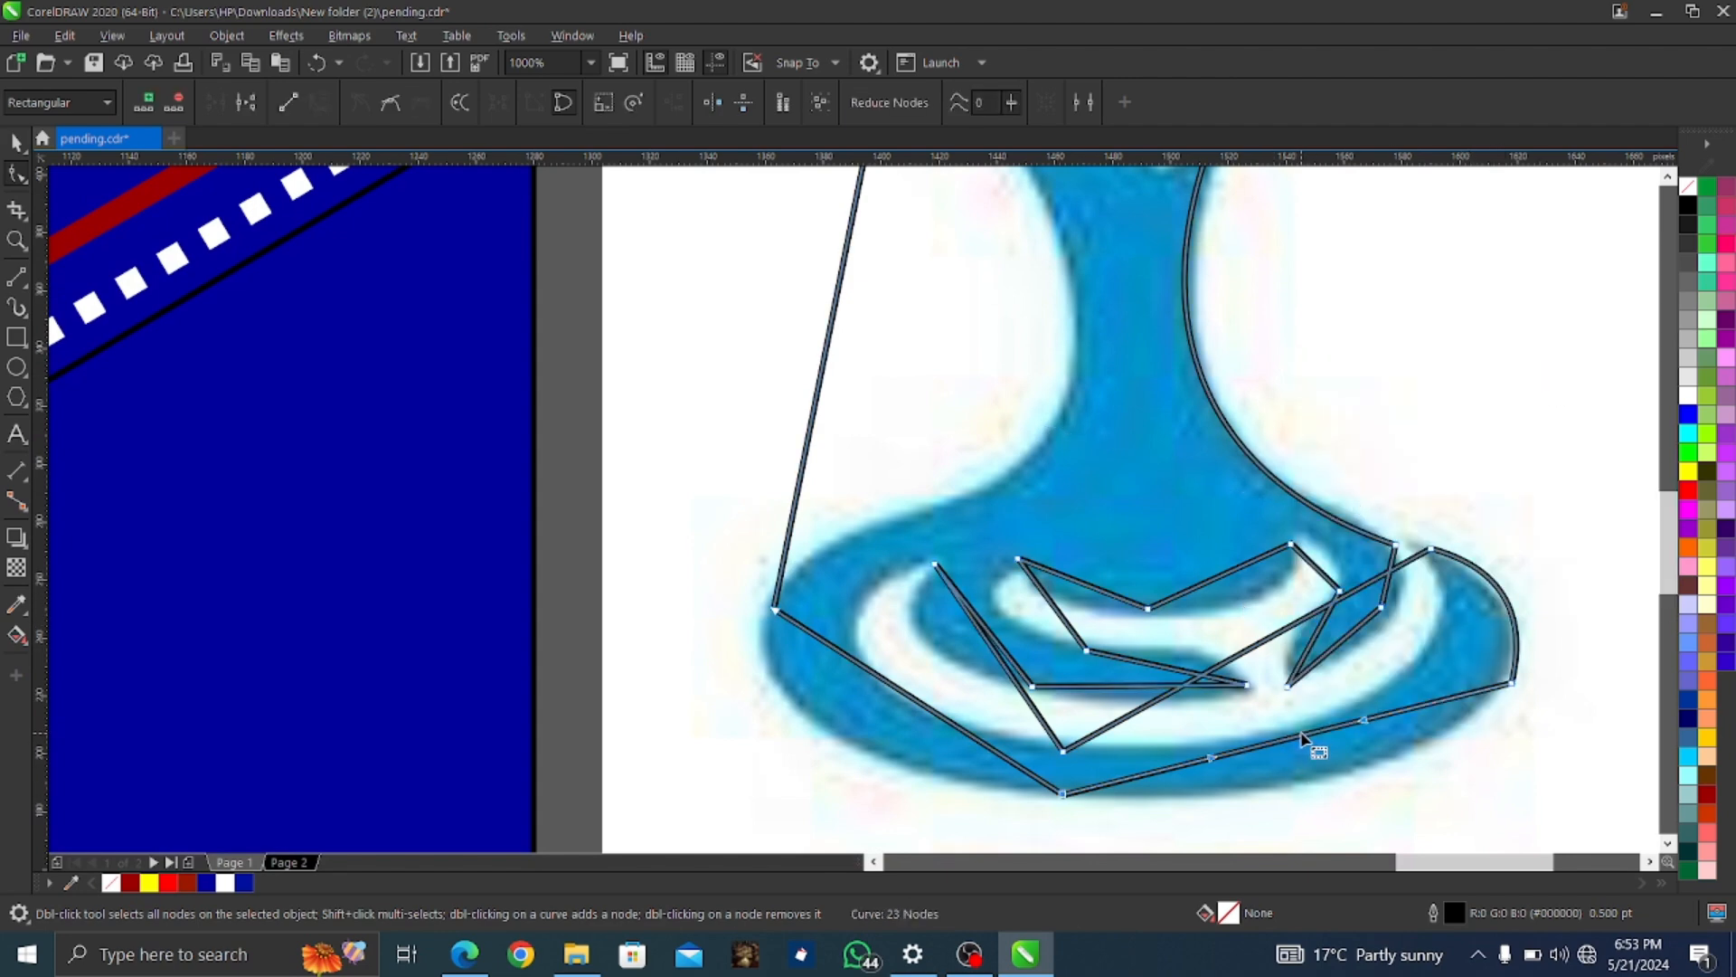
{"action": "left_click_drag", "start_coordinate": [1302, 737], "coordinate": [1365, 791]}
{"action": "right_click", "coordinate": [1511, 684]}
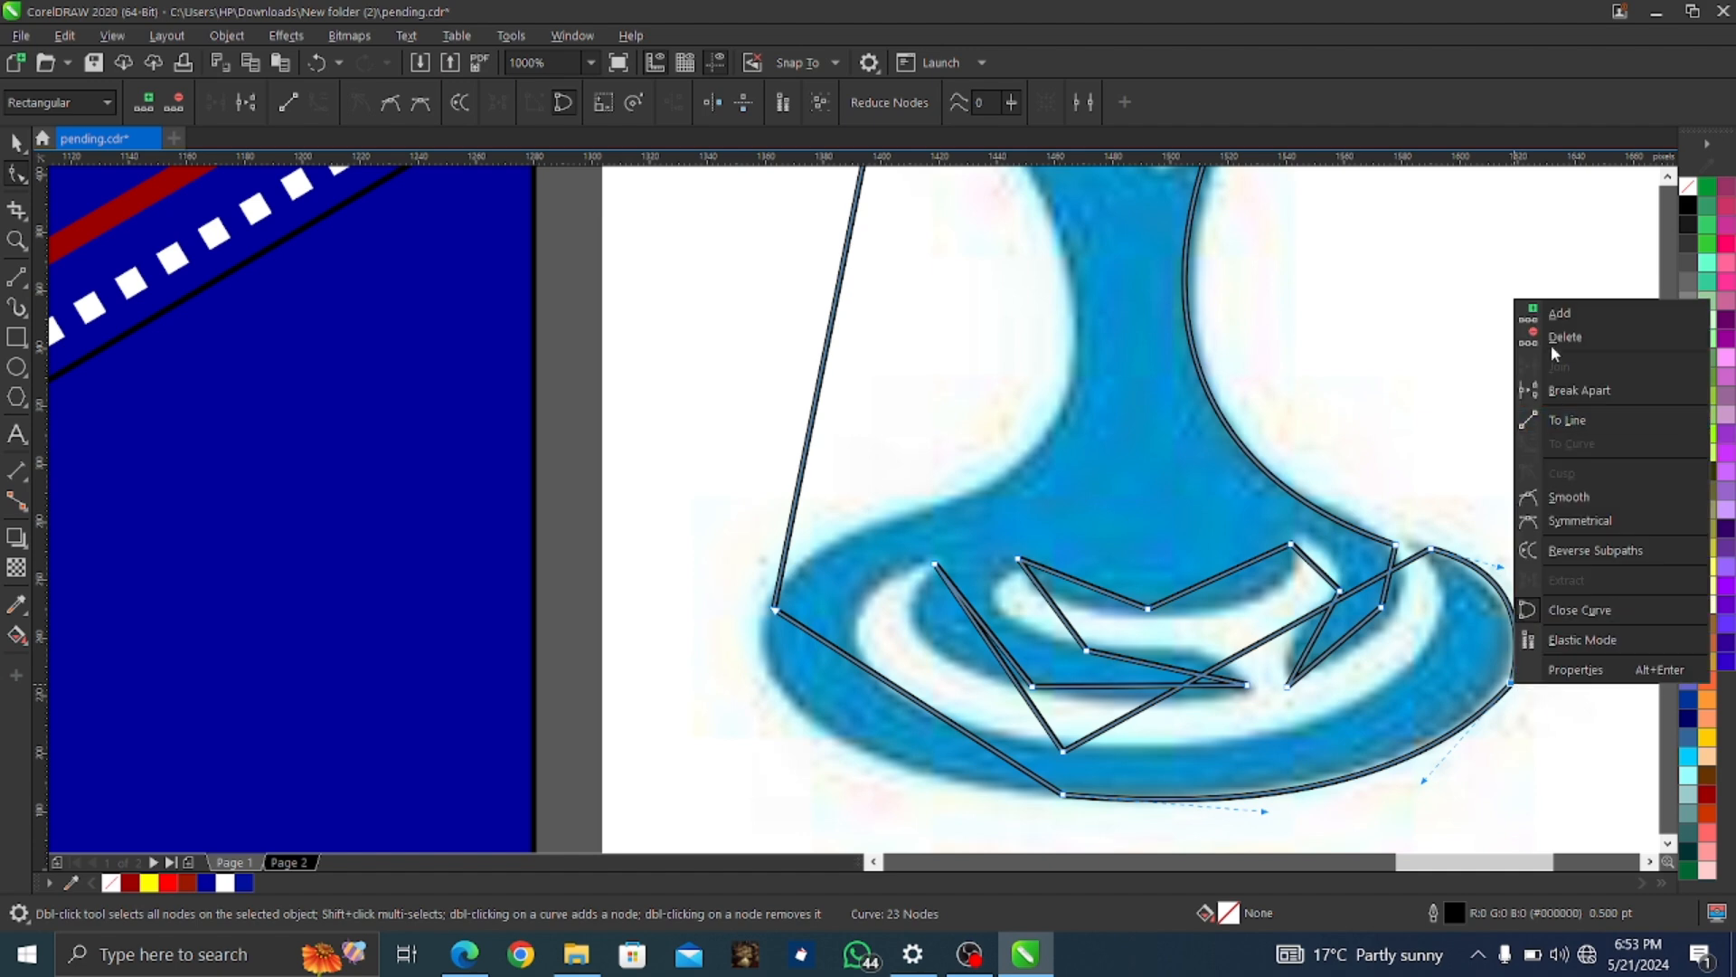
{"action": "left_click", "coordinate": [1554, 340]}
{"action": "left_click_drag", "start_coordinate": [1523, 631], "coordinate": [1514, 664]}
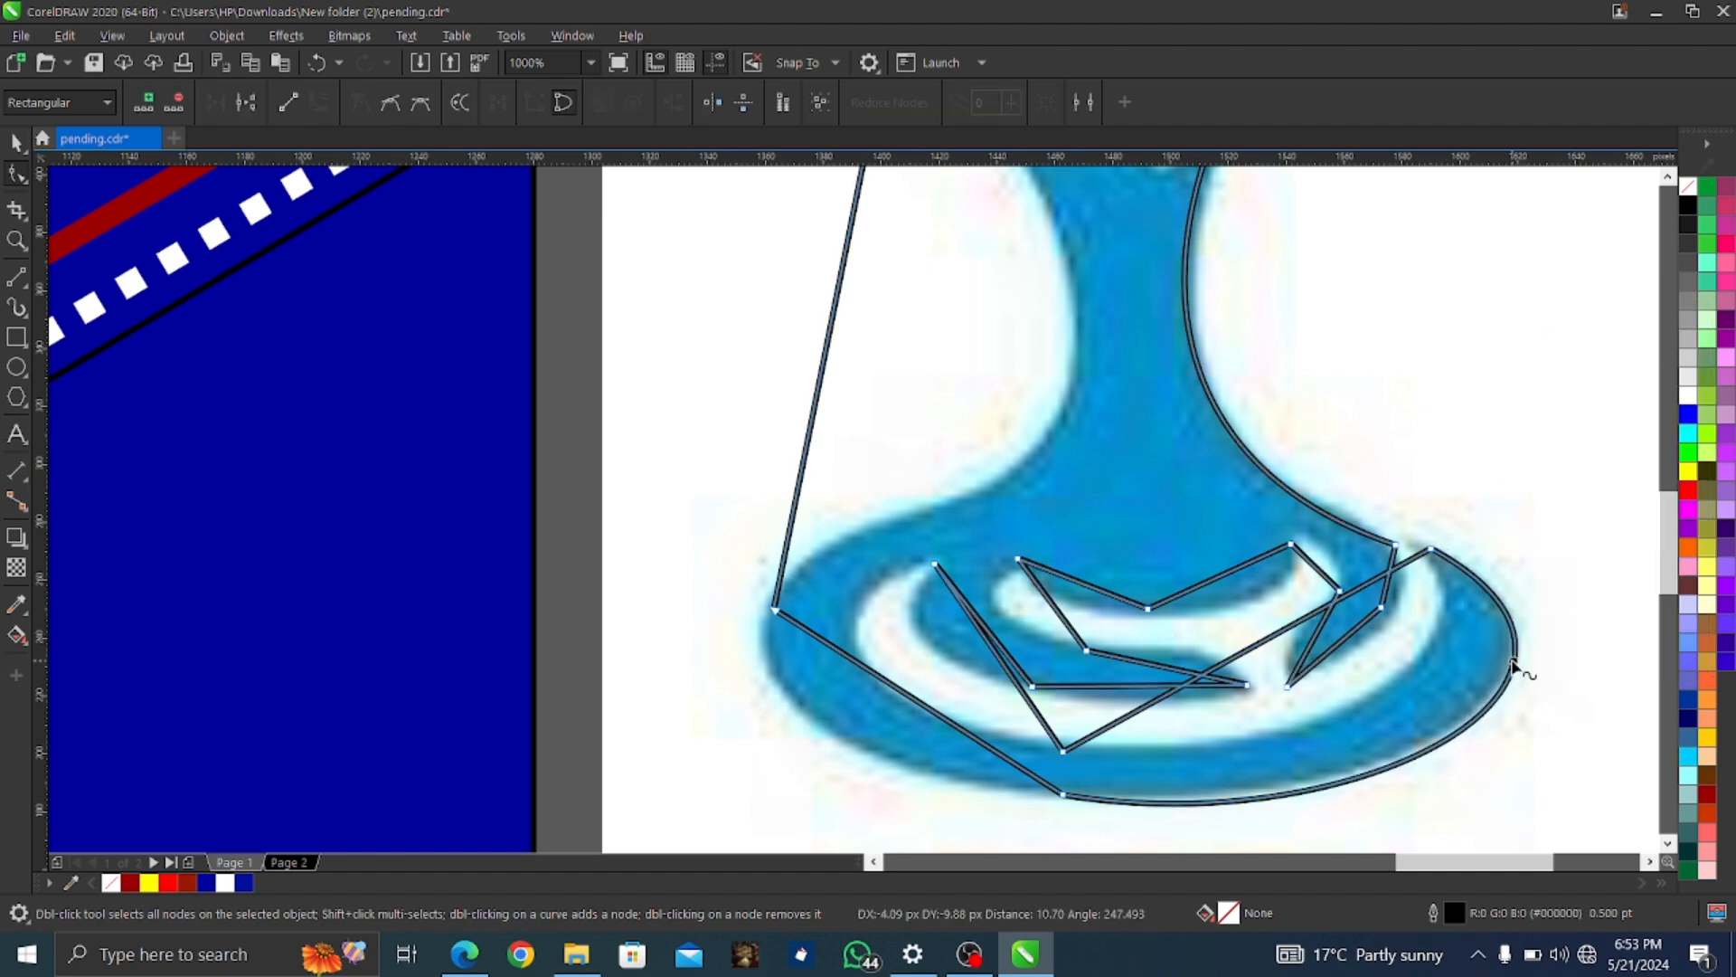
Curve the lower-left segment along the blue edge and remove the bottom node
{"action": "right_click", "coordinate": [911, 702]}
{"action": "left_click", "coordinate": [1019, 458]}
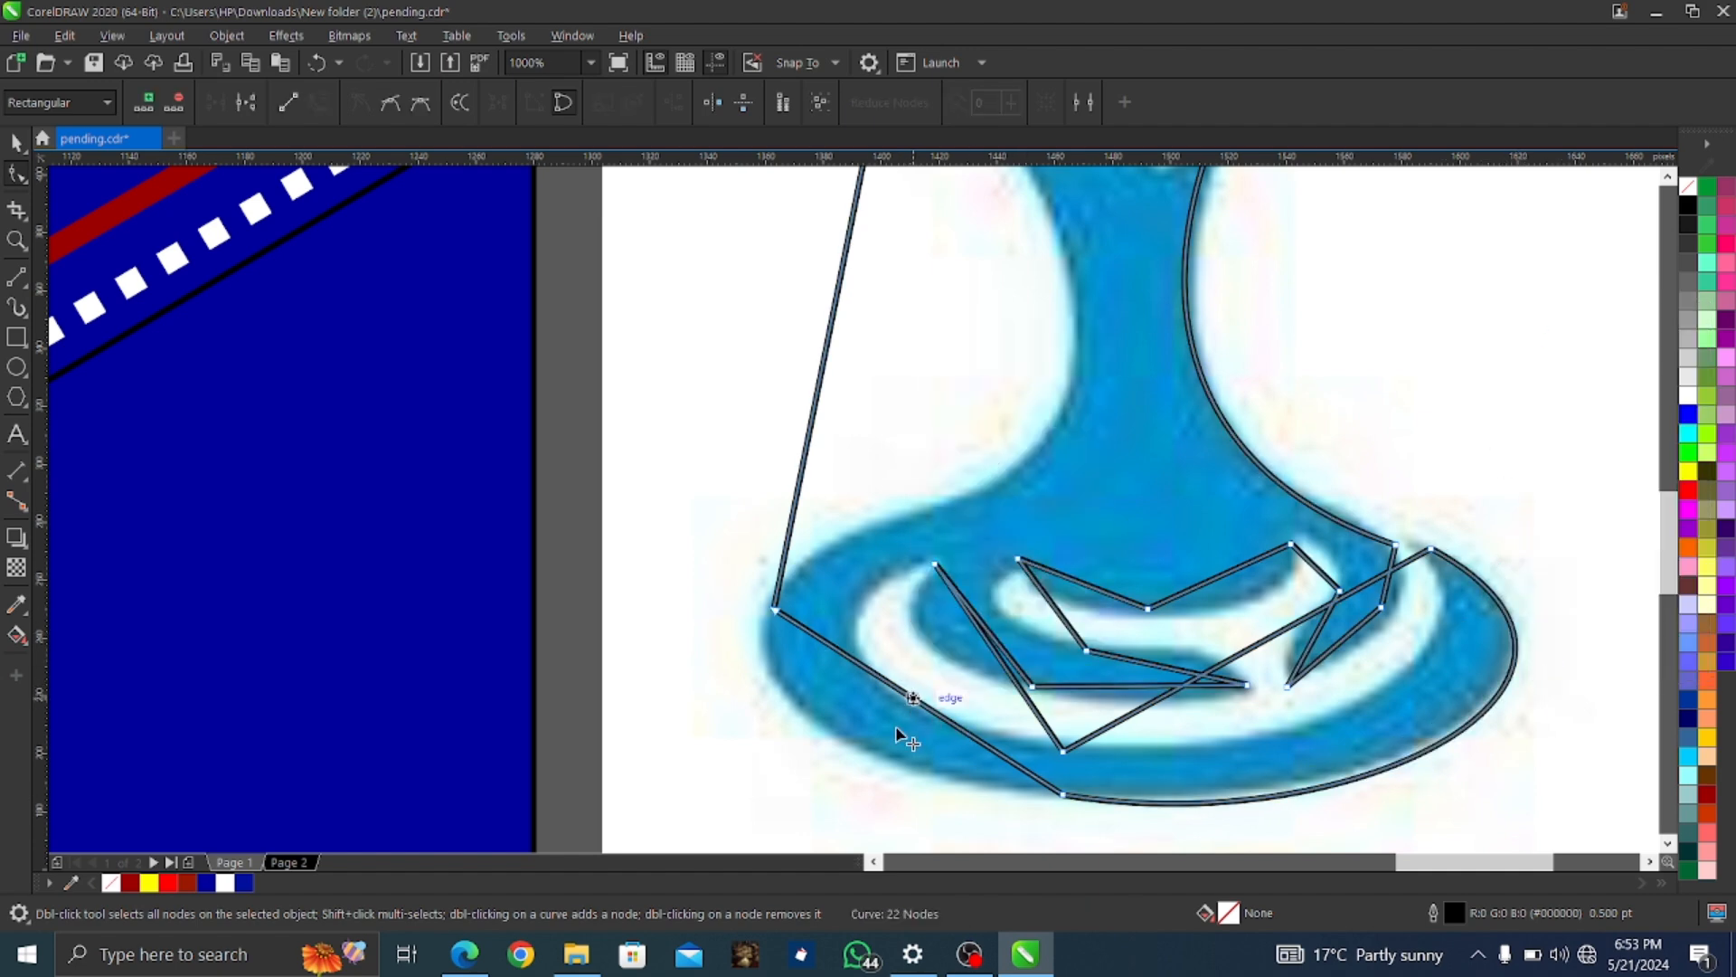
{"action": "left_click_drag", "start_coordinate": [898, 730], "coordinate": [818, 720]}
{"action": "right_click", "coordinate": [1063, 793]}
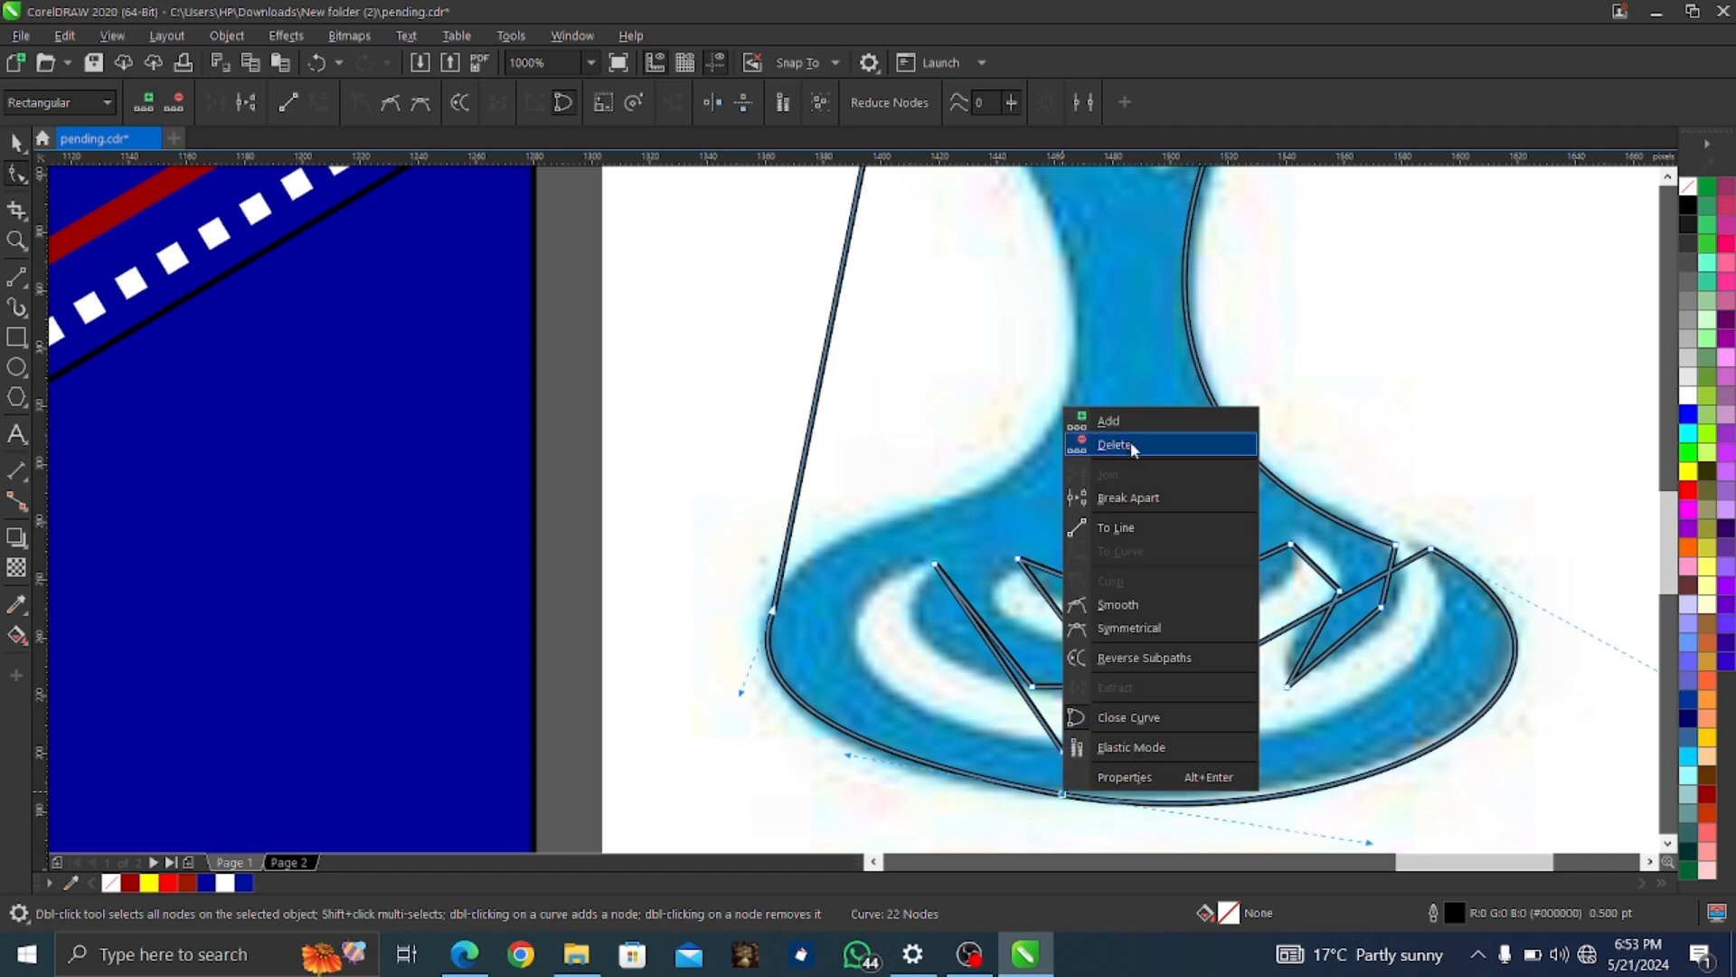
{"action": "left_click", "coordinate": [1133, 446]}
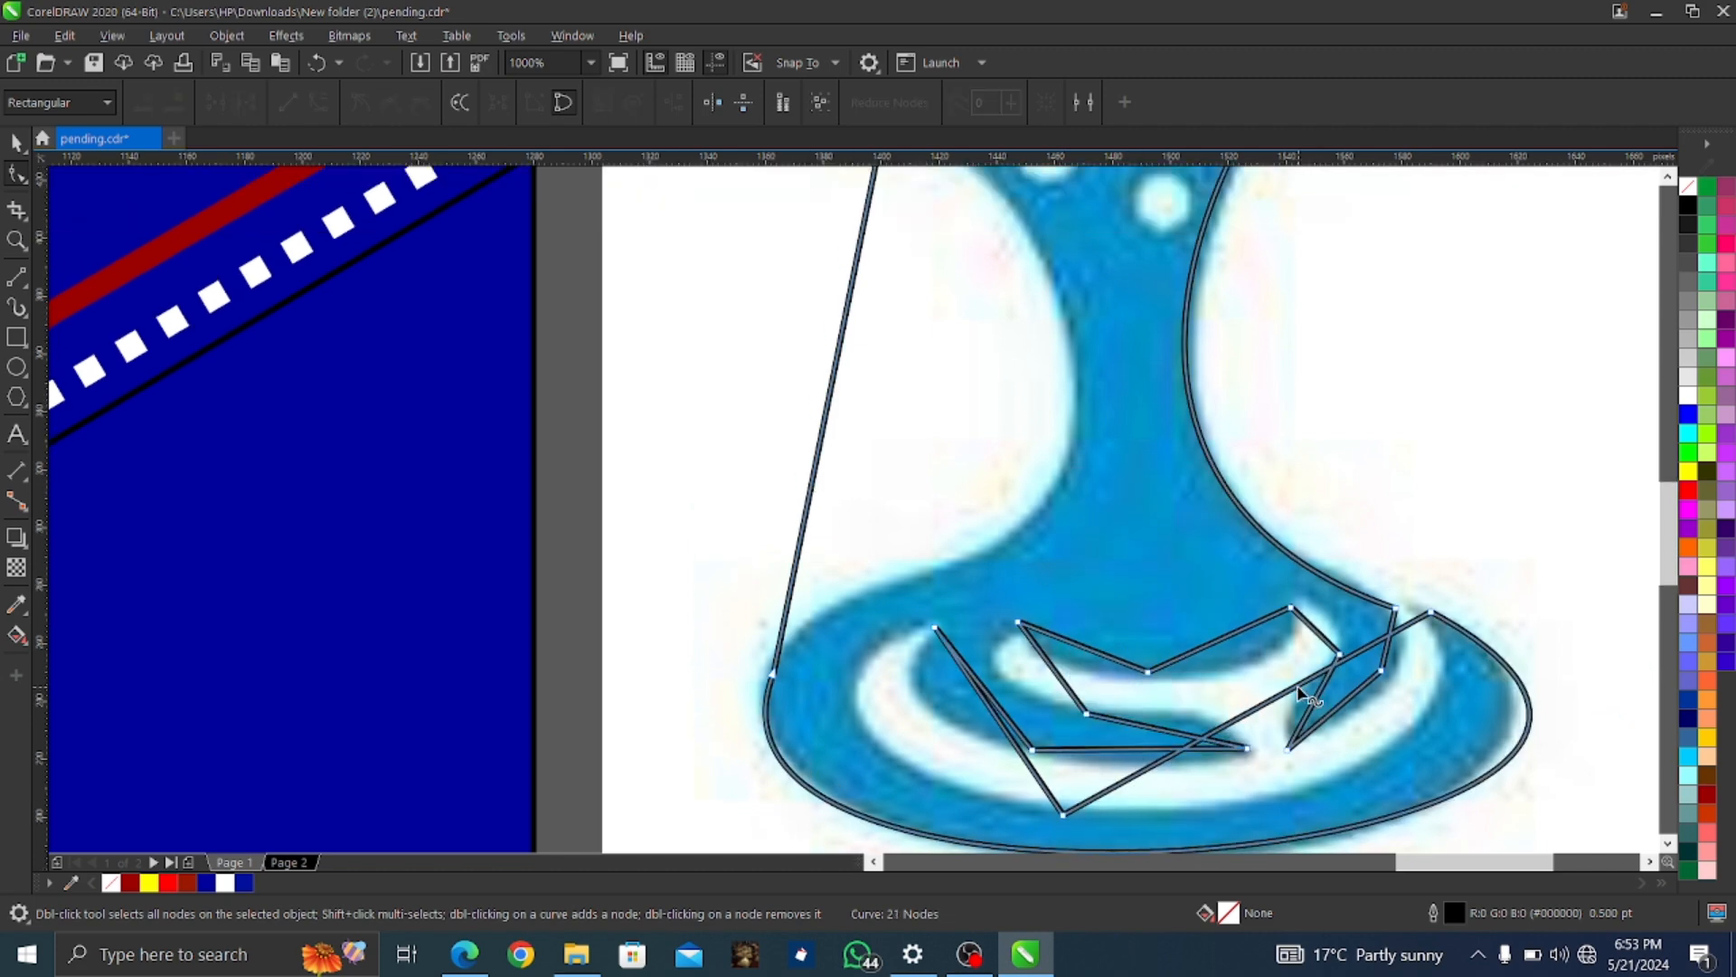
Convert an inner segment to a curve and bend it to follow the white ring
{"action": "right_click", "coordinate": [1299, 692]}
{"action": "left_click", "coordinate": [1356, 446]}
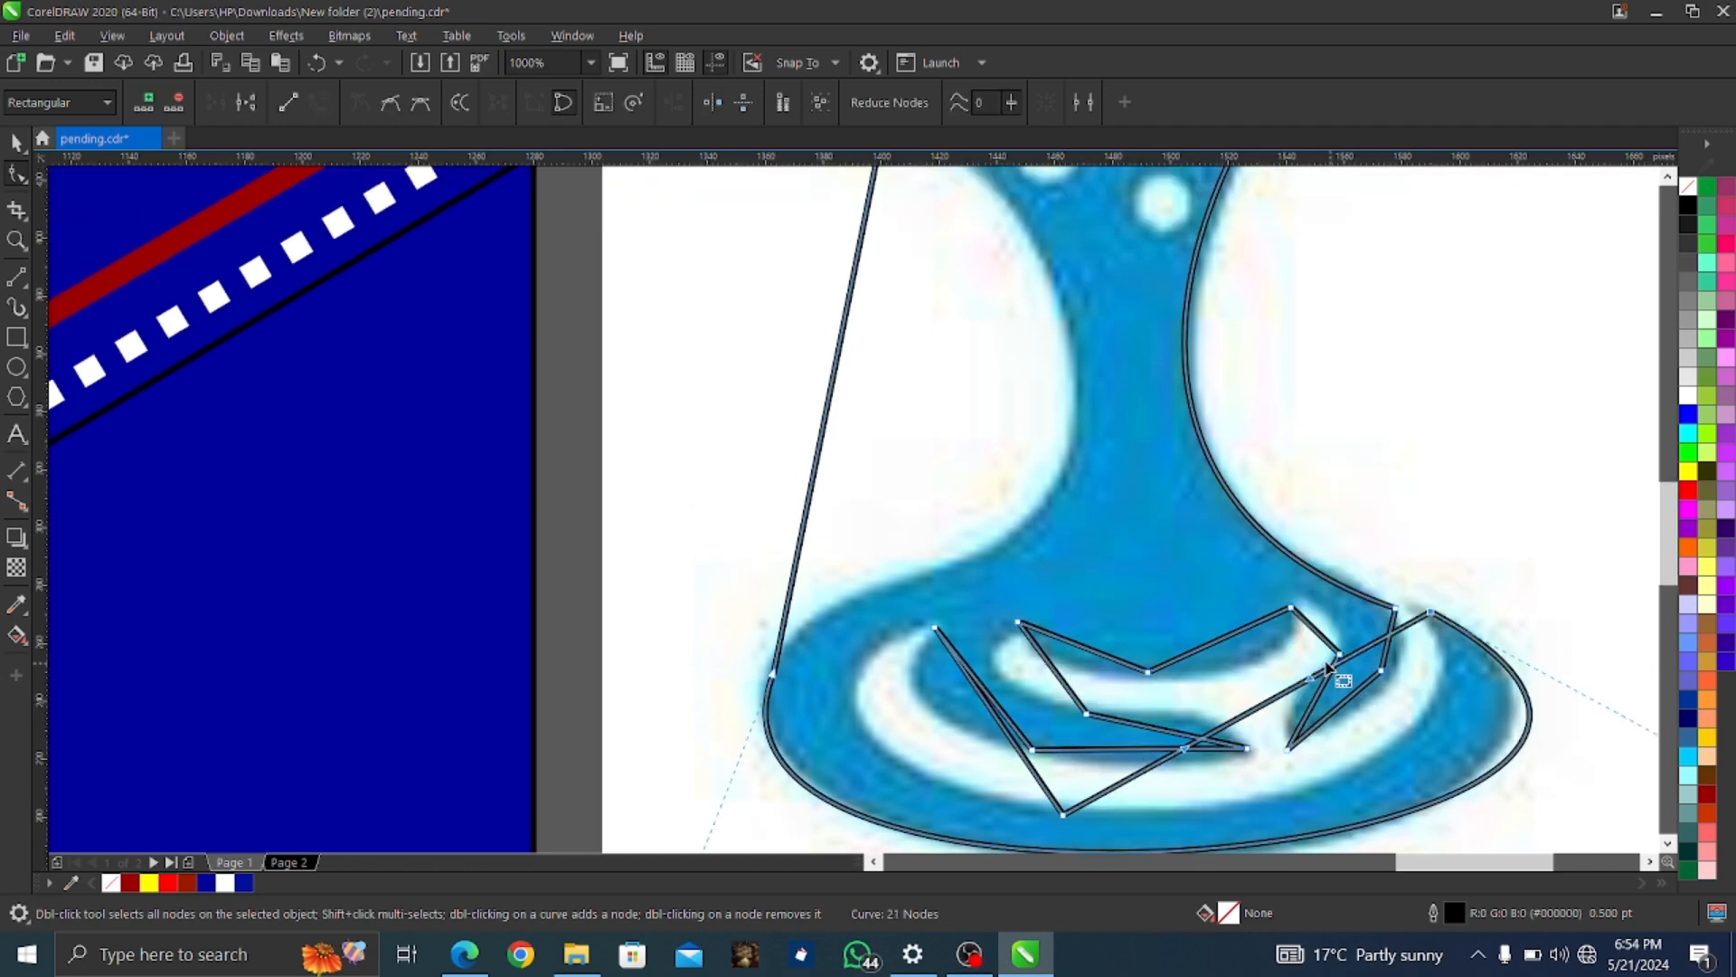
{"action": "left_click_drag", "start_coordinate": [1266, 705], "coordinate": [1376, 754]}
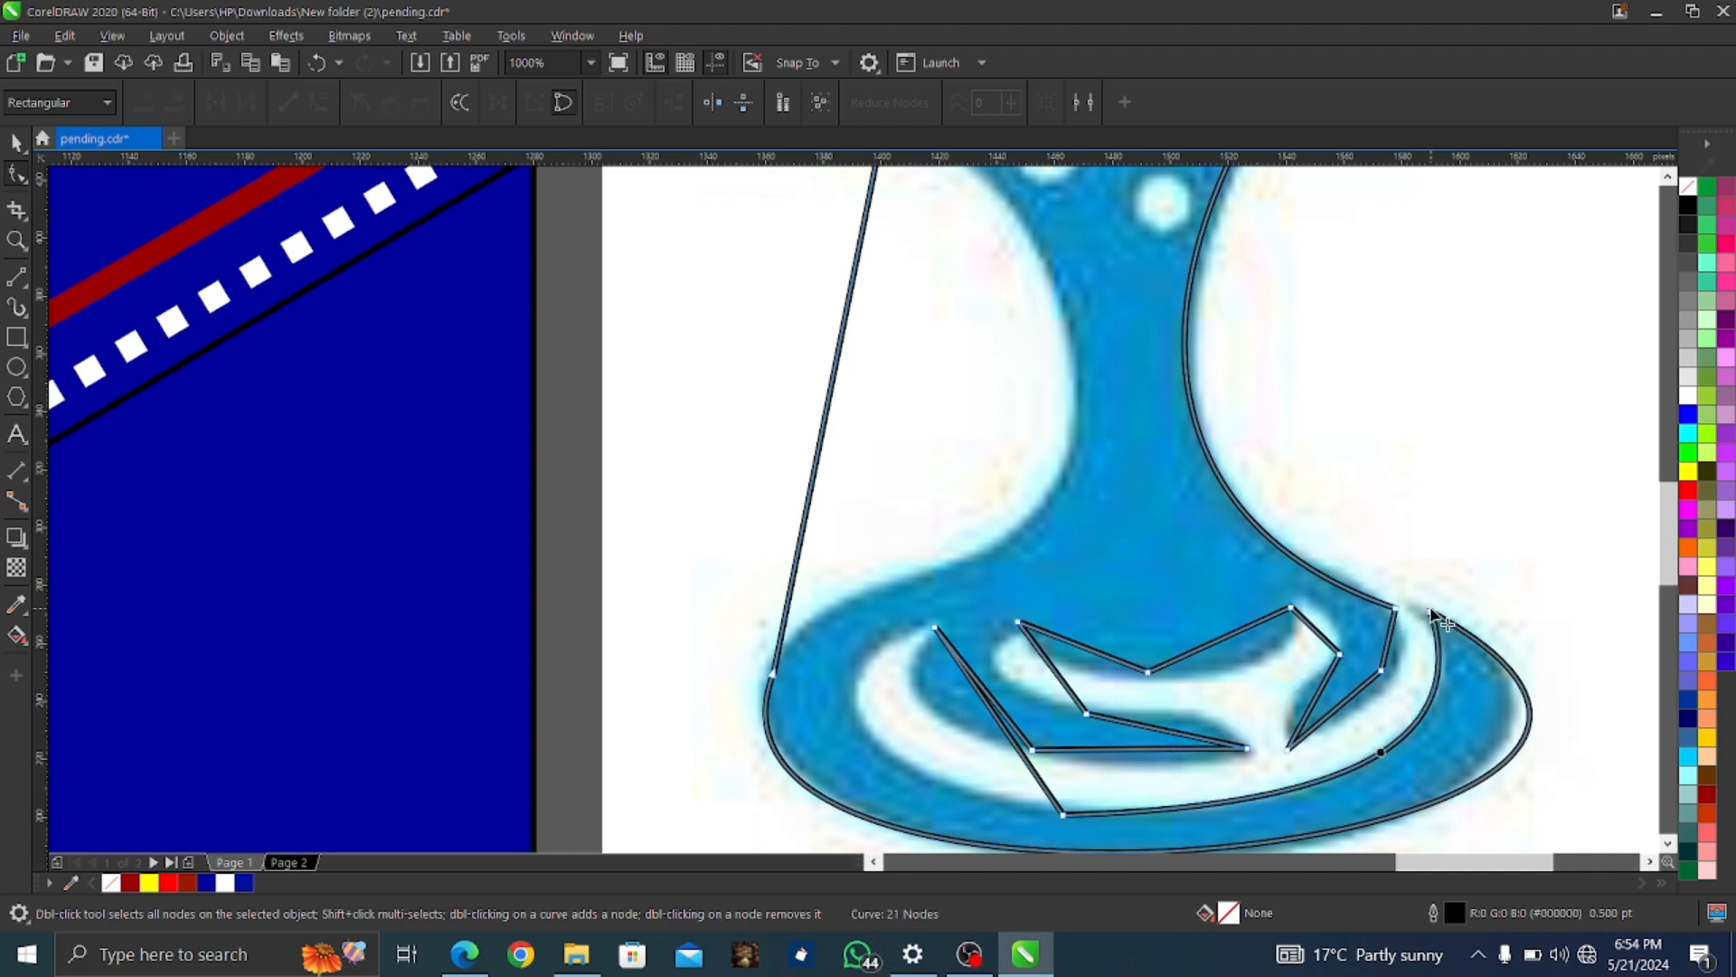
{"action": "left_click_drag", "start_coordinate": [1429, 611], "coordinate": [1418, 610]}
{"action": "left_click_drag", "start_coordinate": [1464, 755], "coordinate": [1513, 723]}
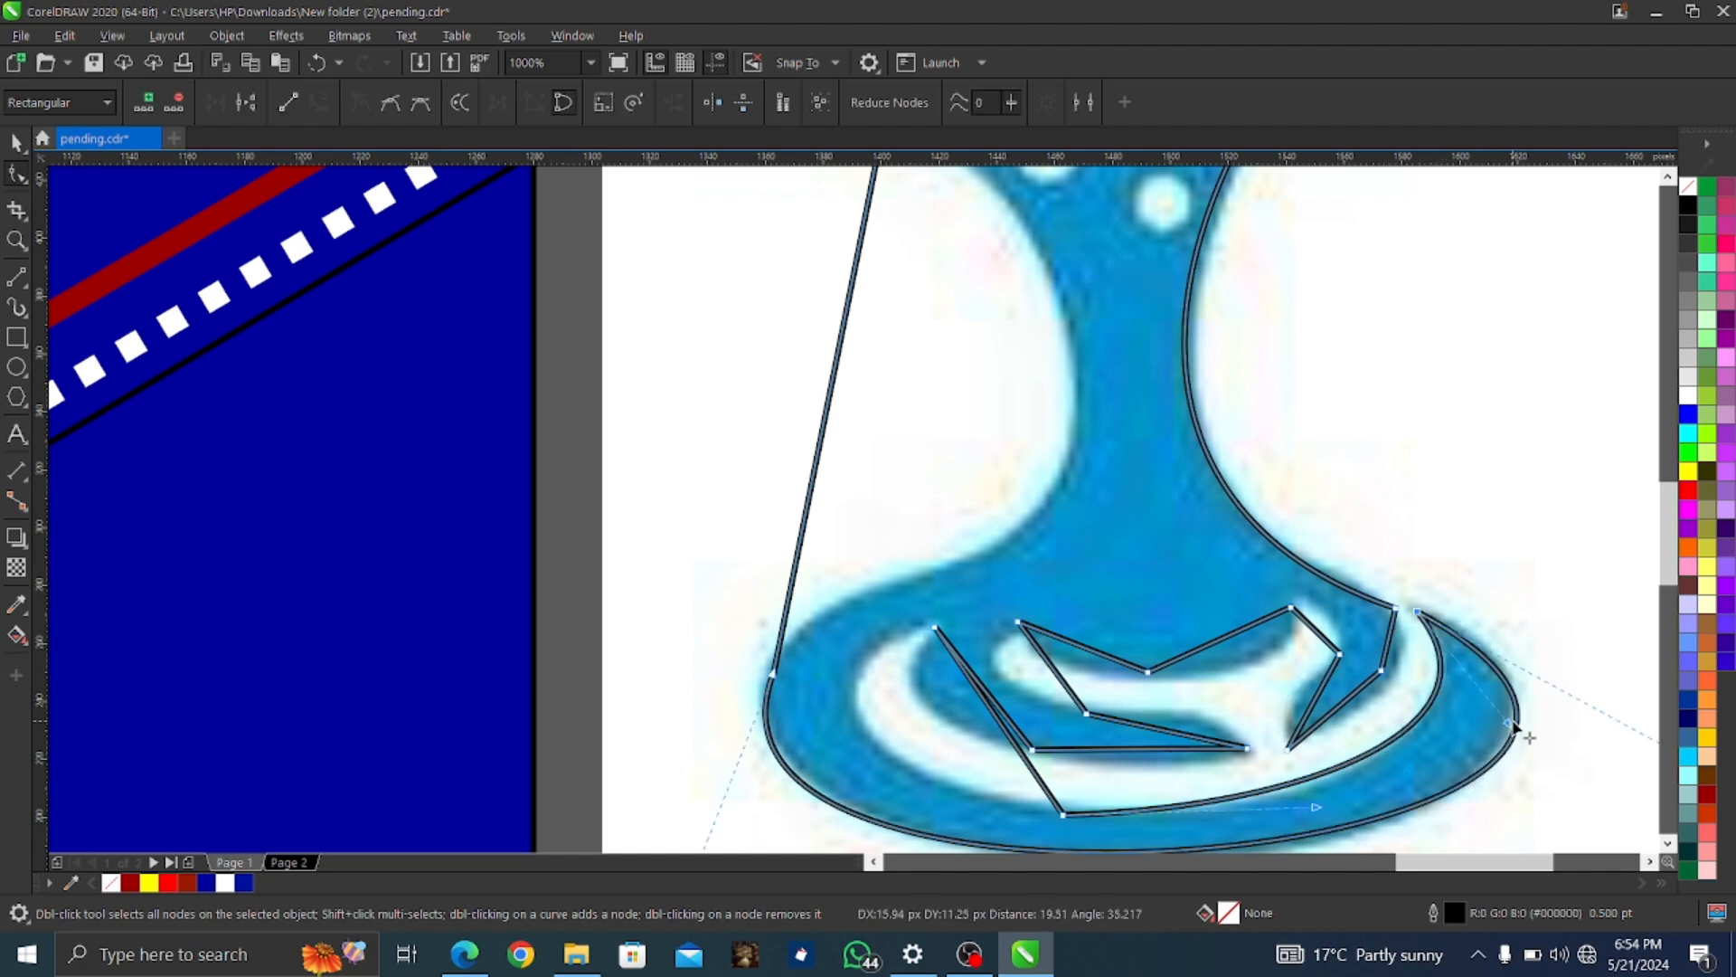
Turn the inner ring's remaining segments into curves that follow the white ring's bottom
{"action": "right_click", "coordinate": [1009, 734]}
{"action": "left_click", "coordinate": [1058, 491]}
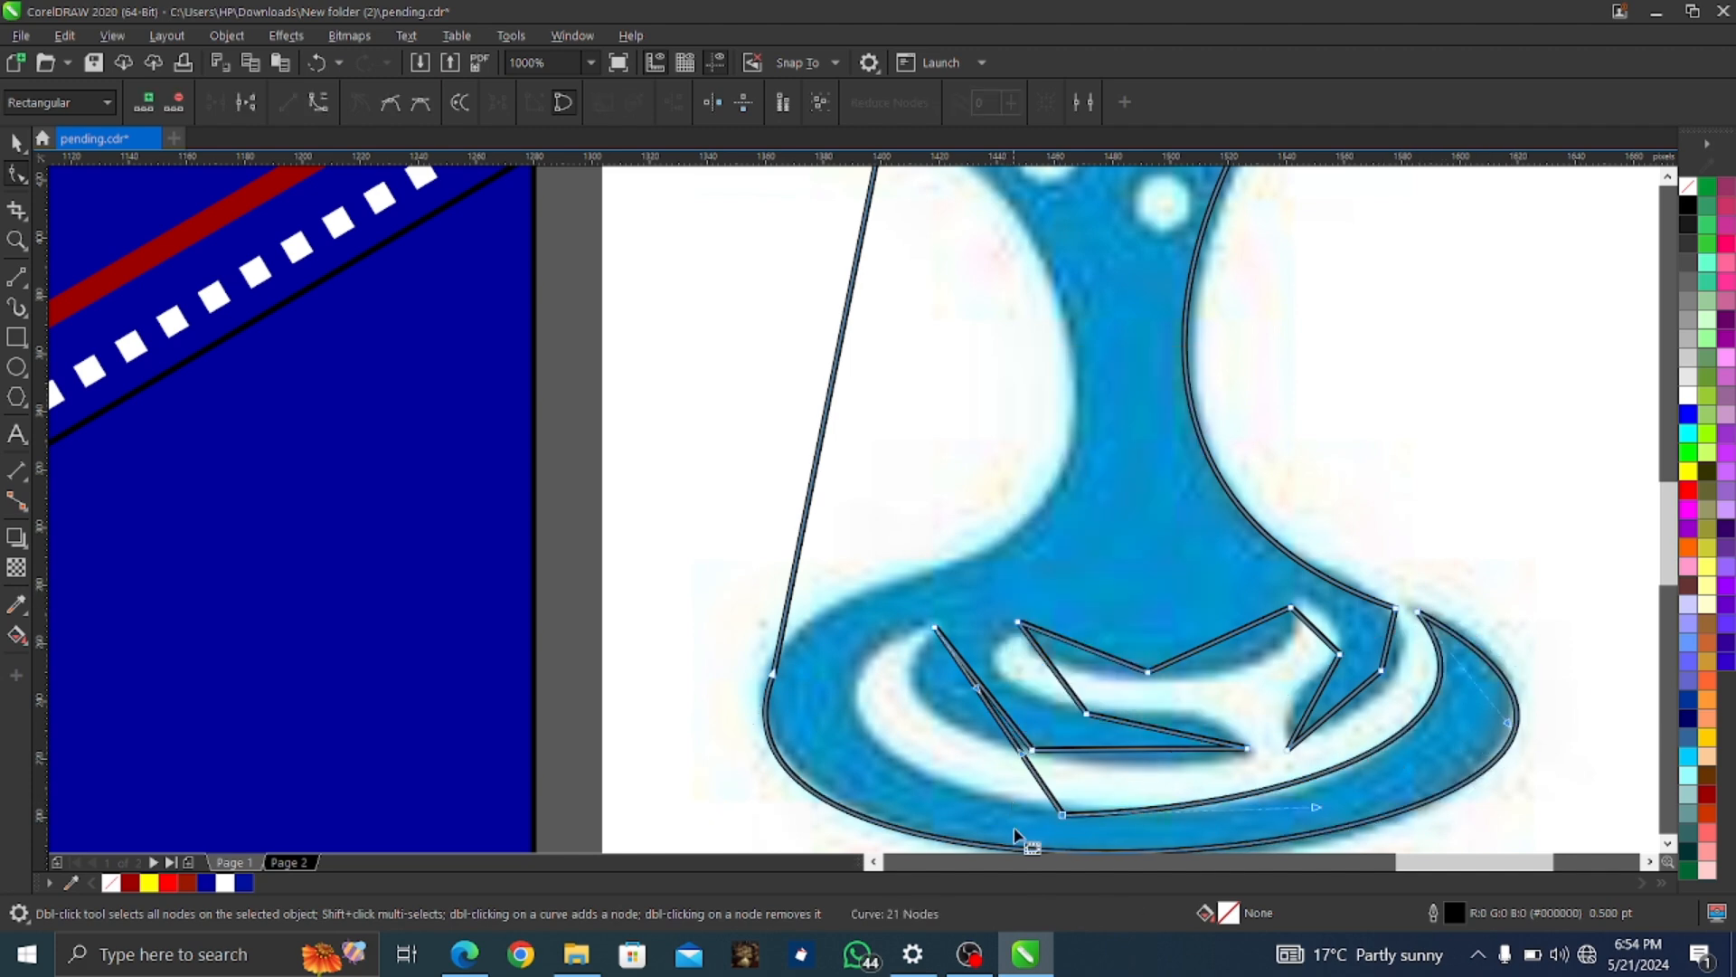
{"action": "left_click_drag", "start_coordinate": [1001, 729], "coordinate": [860, 736]}
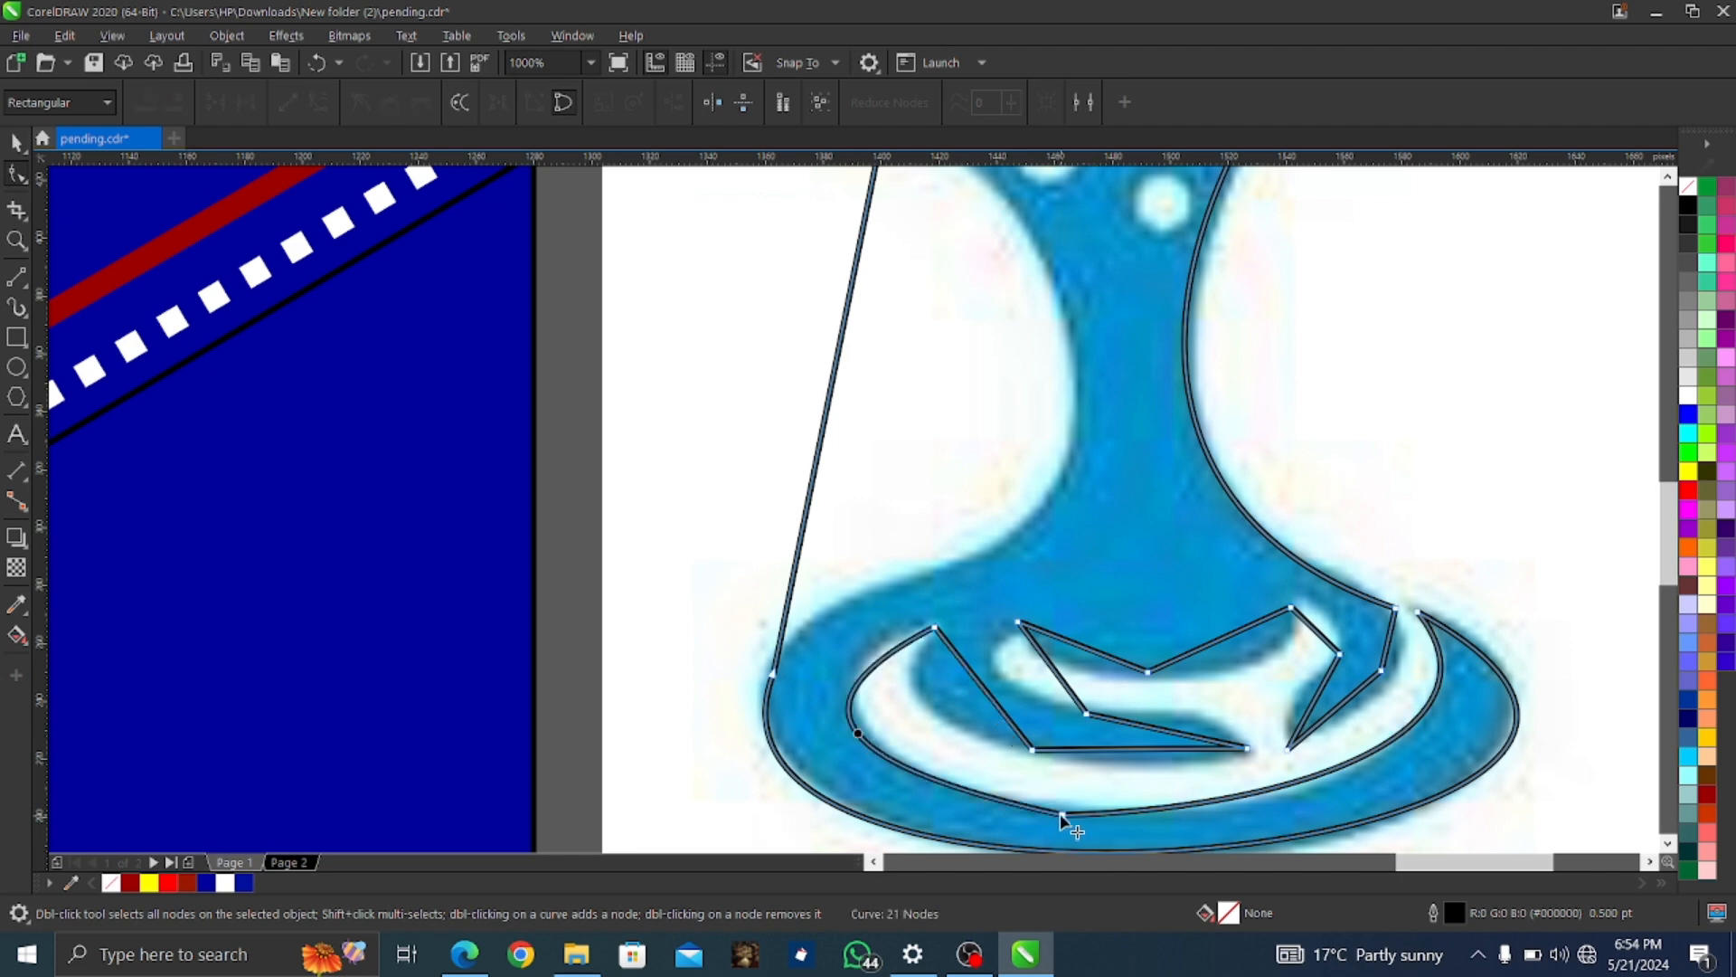
{"action": "right_click", "coordinate": [1060, 819]}
{"action": "left_click", "coordinate": [1131, 471]}
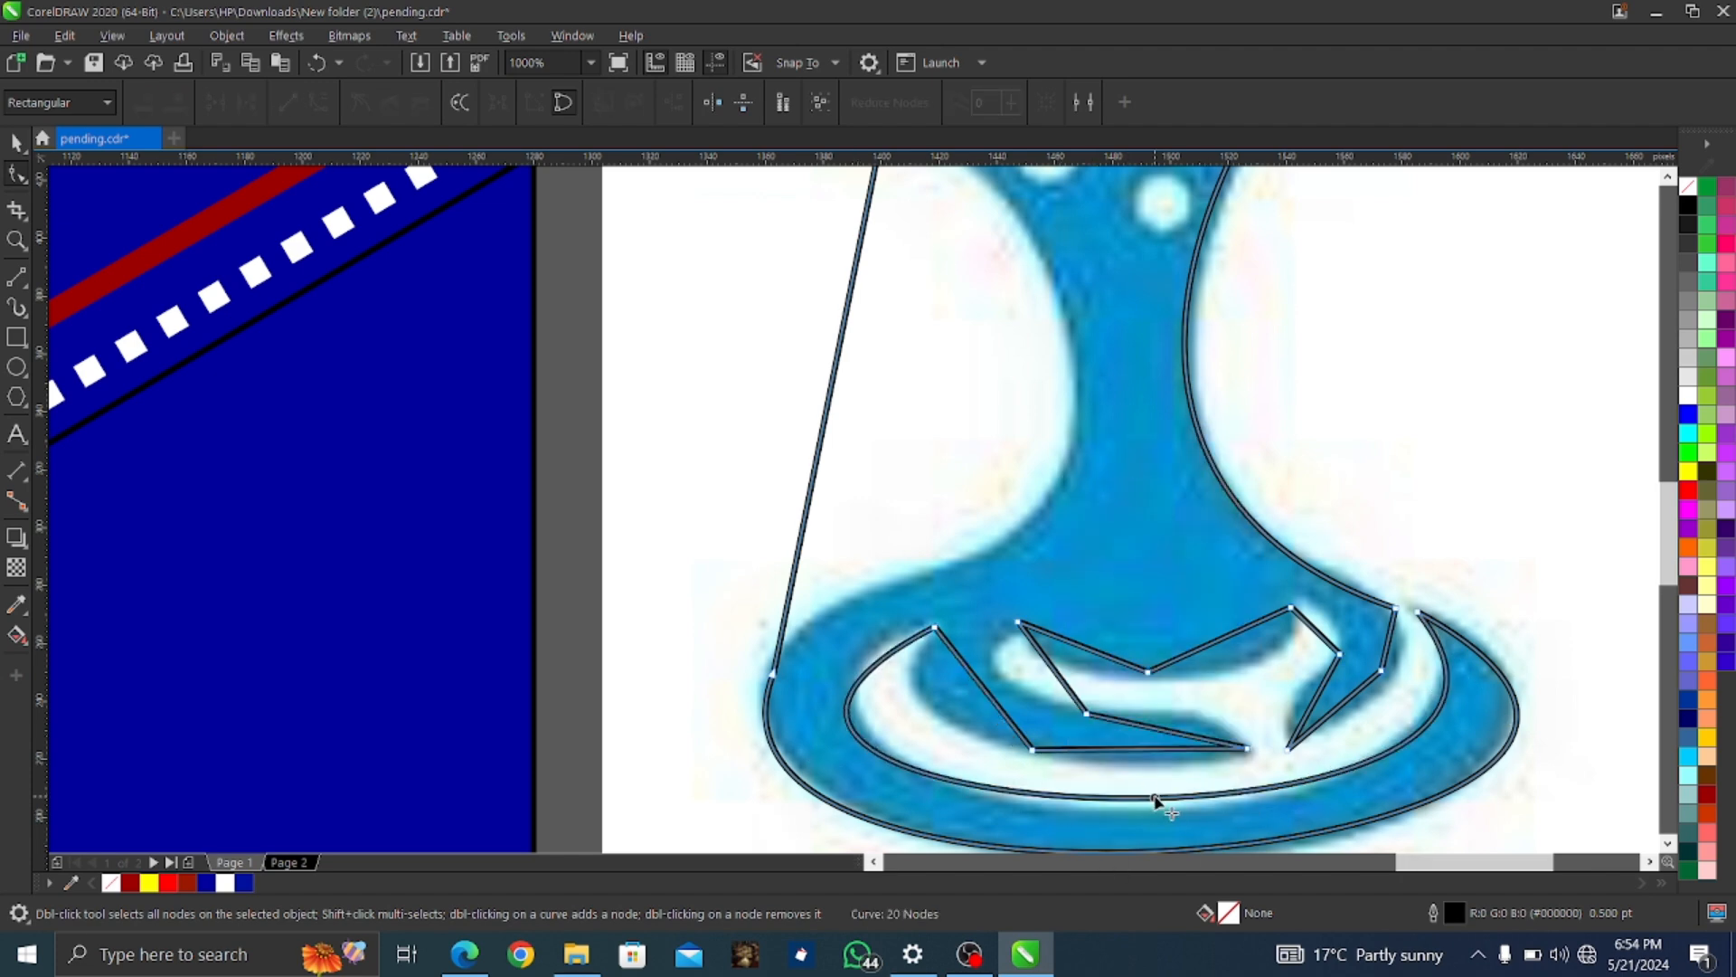
{"action": "left_click_drag", "start_coordinate": [1156, 798], "coordinate": [1151, 810]}
Curve the short right segment along the splash edge and delete the stray node, leaving 19 nodes
{"action": "right_click", "coordinate": [1390, 636]}
{"action": "left_click", "coordinate": [1456, 396]}
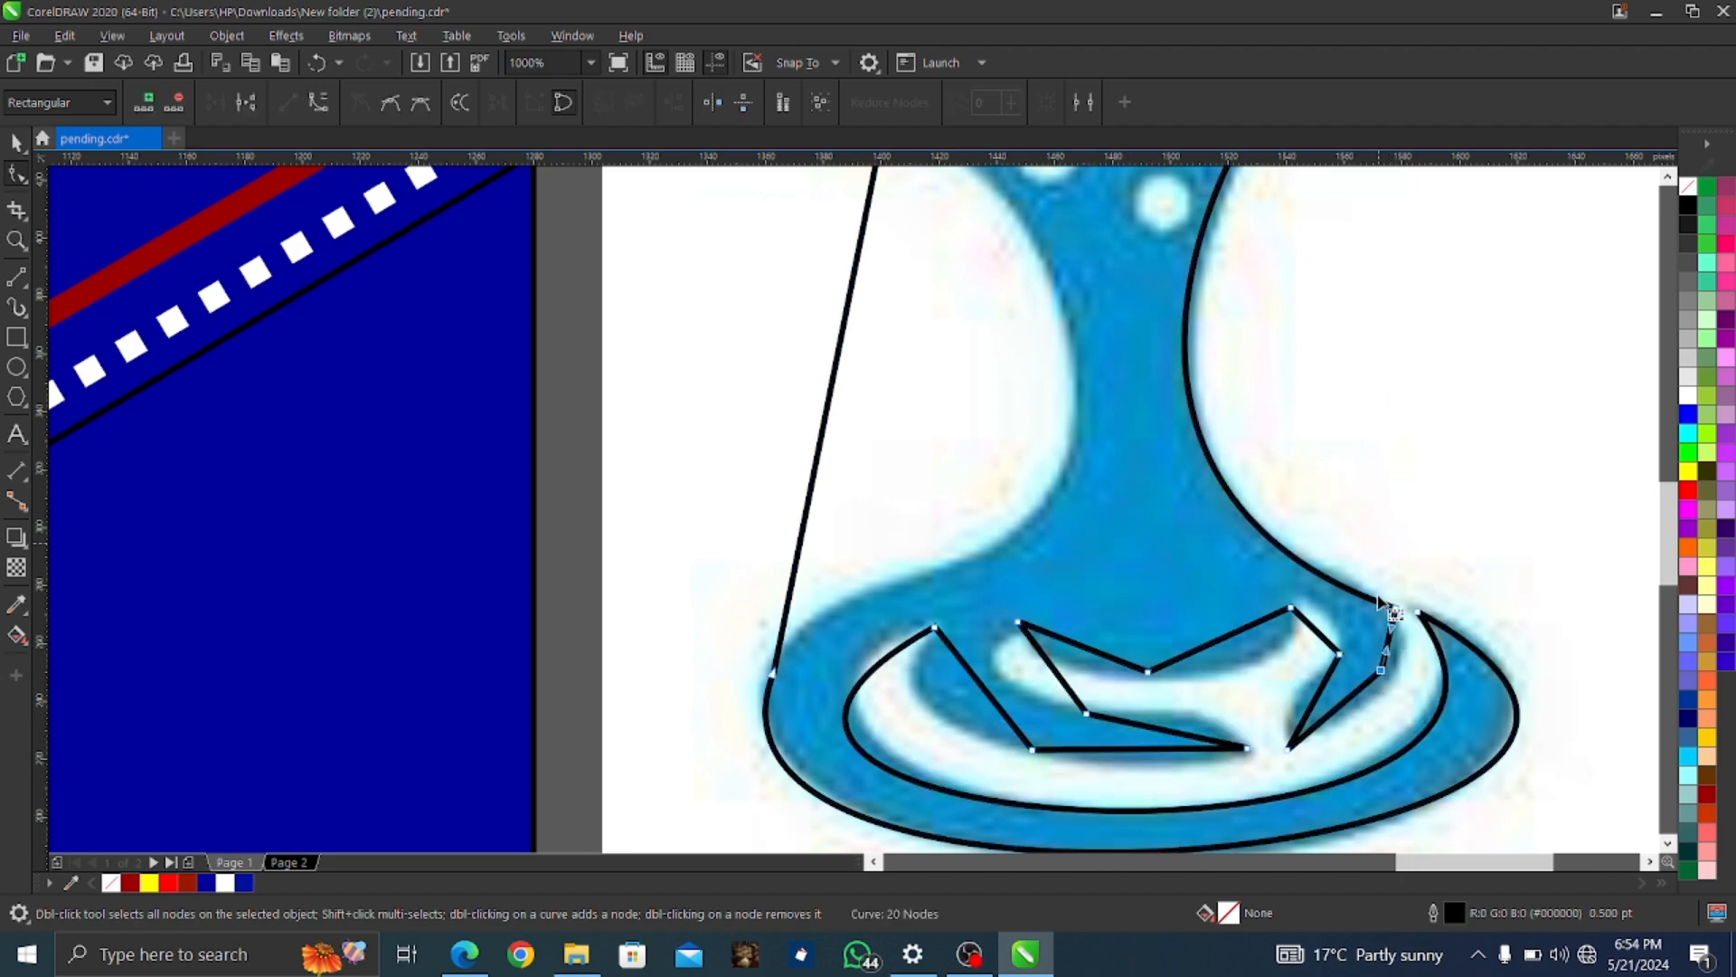
{"action": "left_click_drag", "start_coordinate": [1387, 641], "coordinate": [1408, 658]}
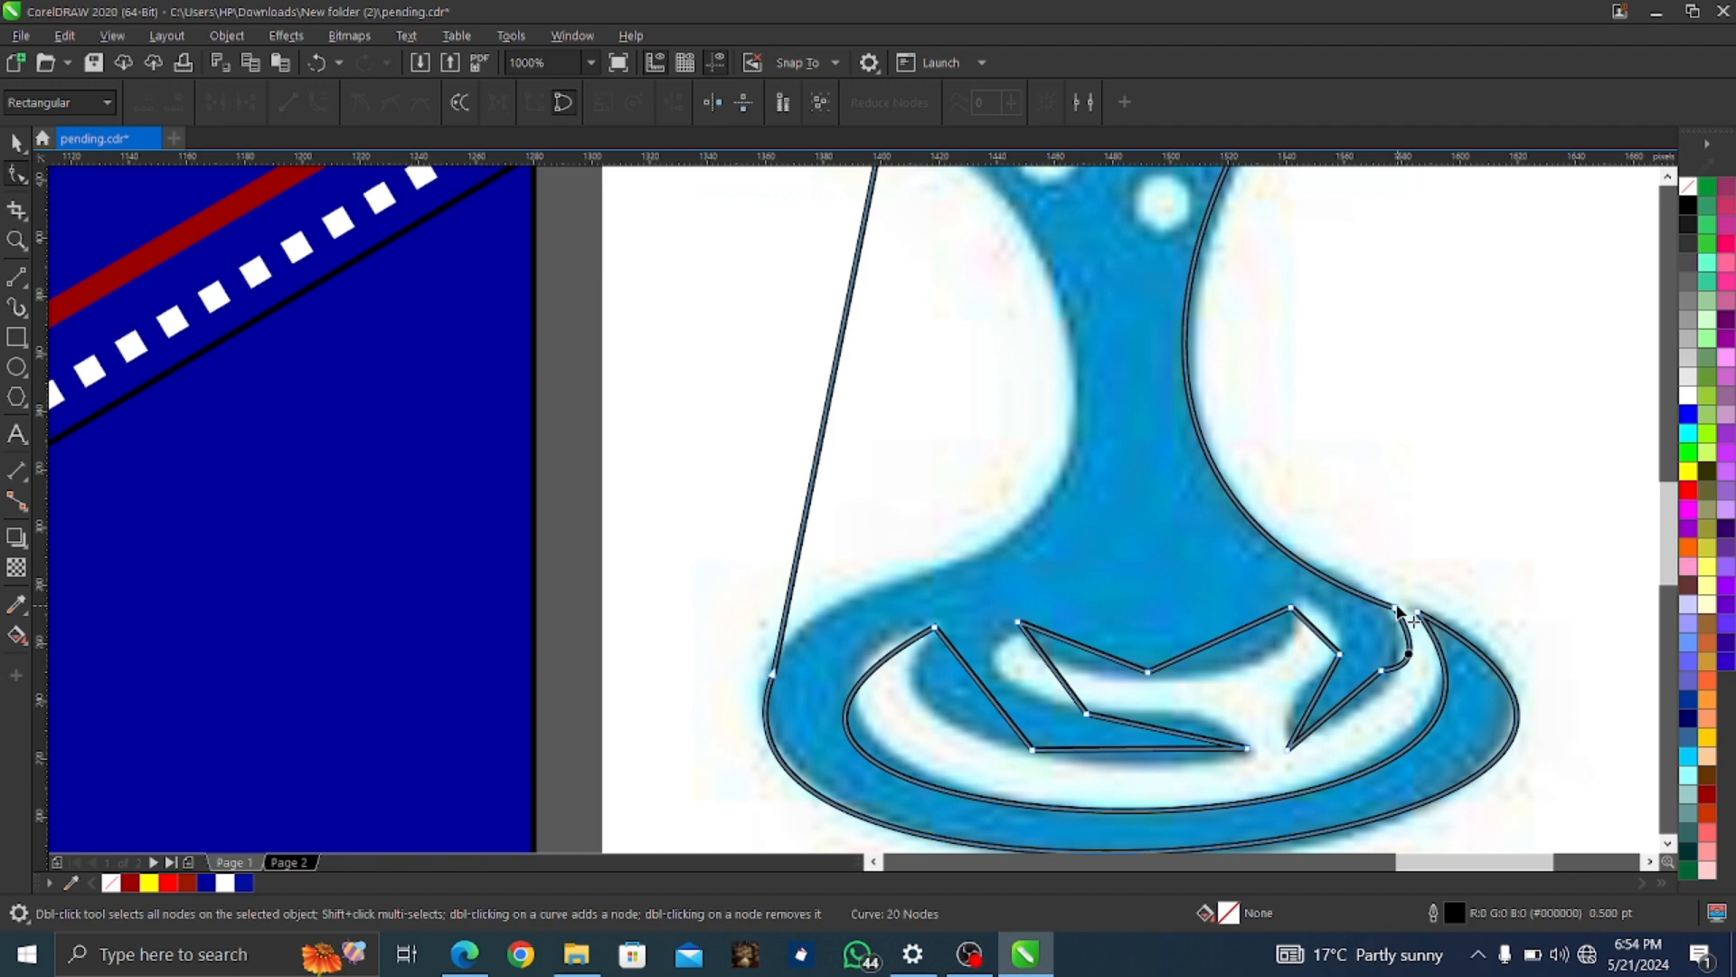
{"action": "right_click", "coordinate": [1397, 610]}
{"action": "left_click", "coordinate": [1454, 271]}
{"action": "key", "text": "ctrl+z"}
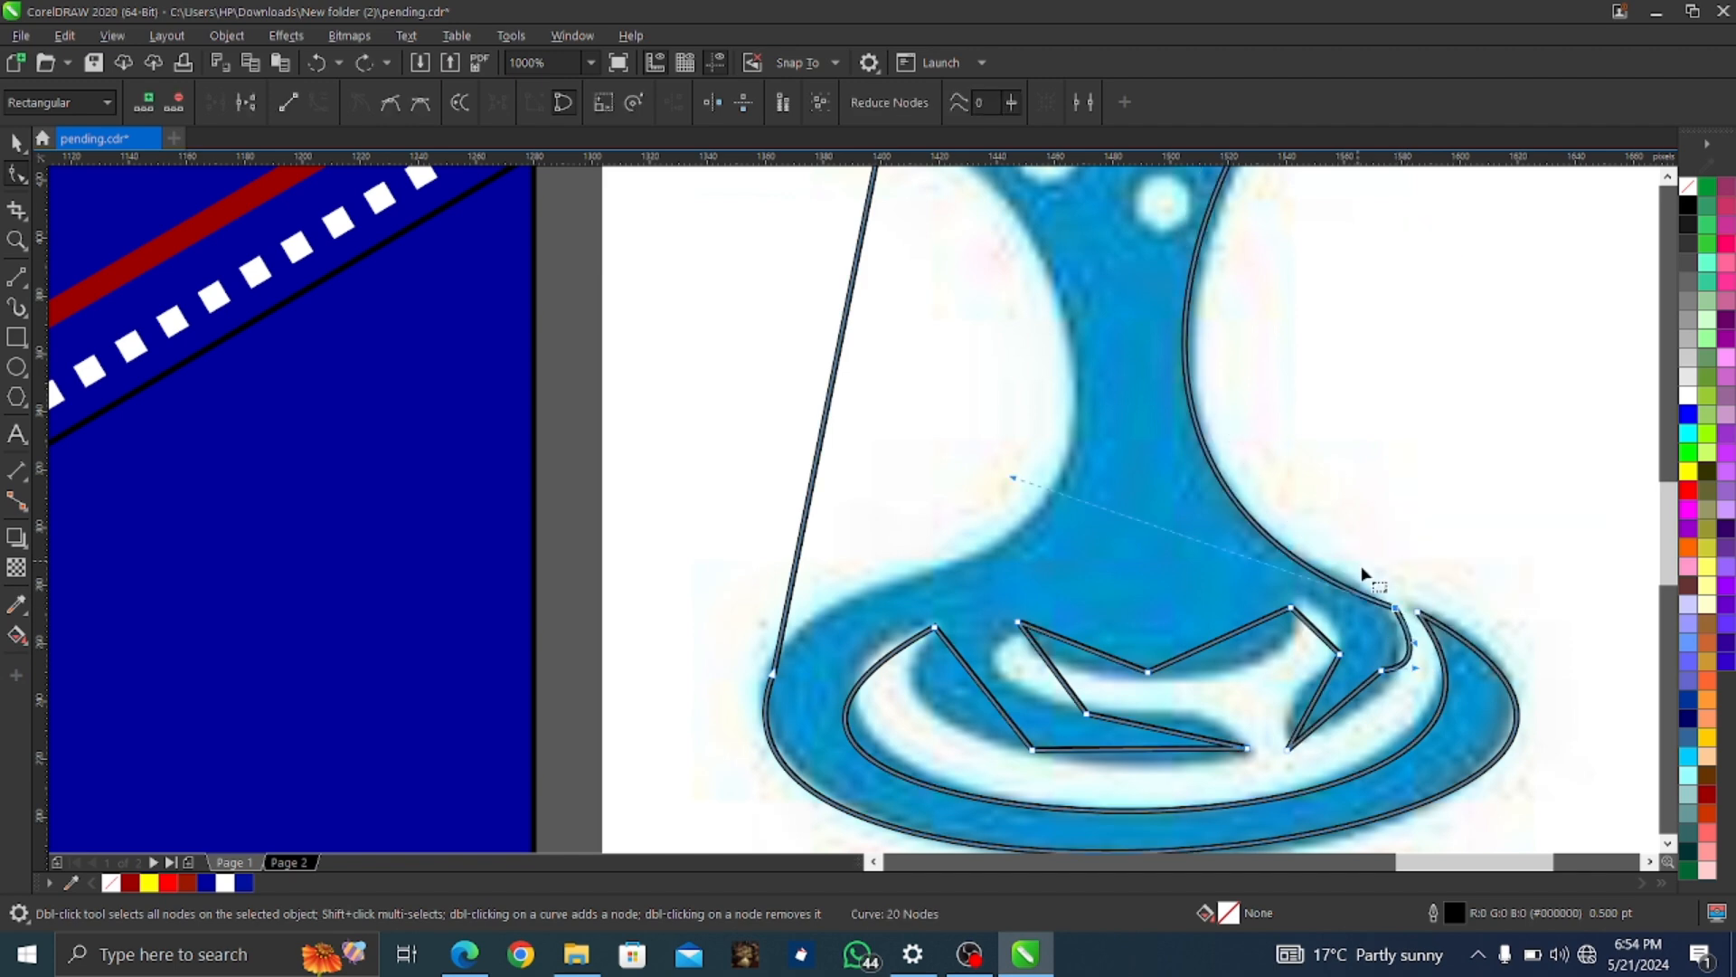
{"action": "left_click_drag", "start_coordinate": [1034, 469], "coordinate": [1173, 510]}
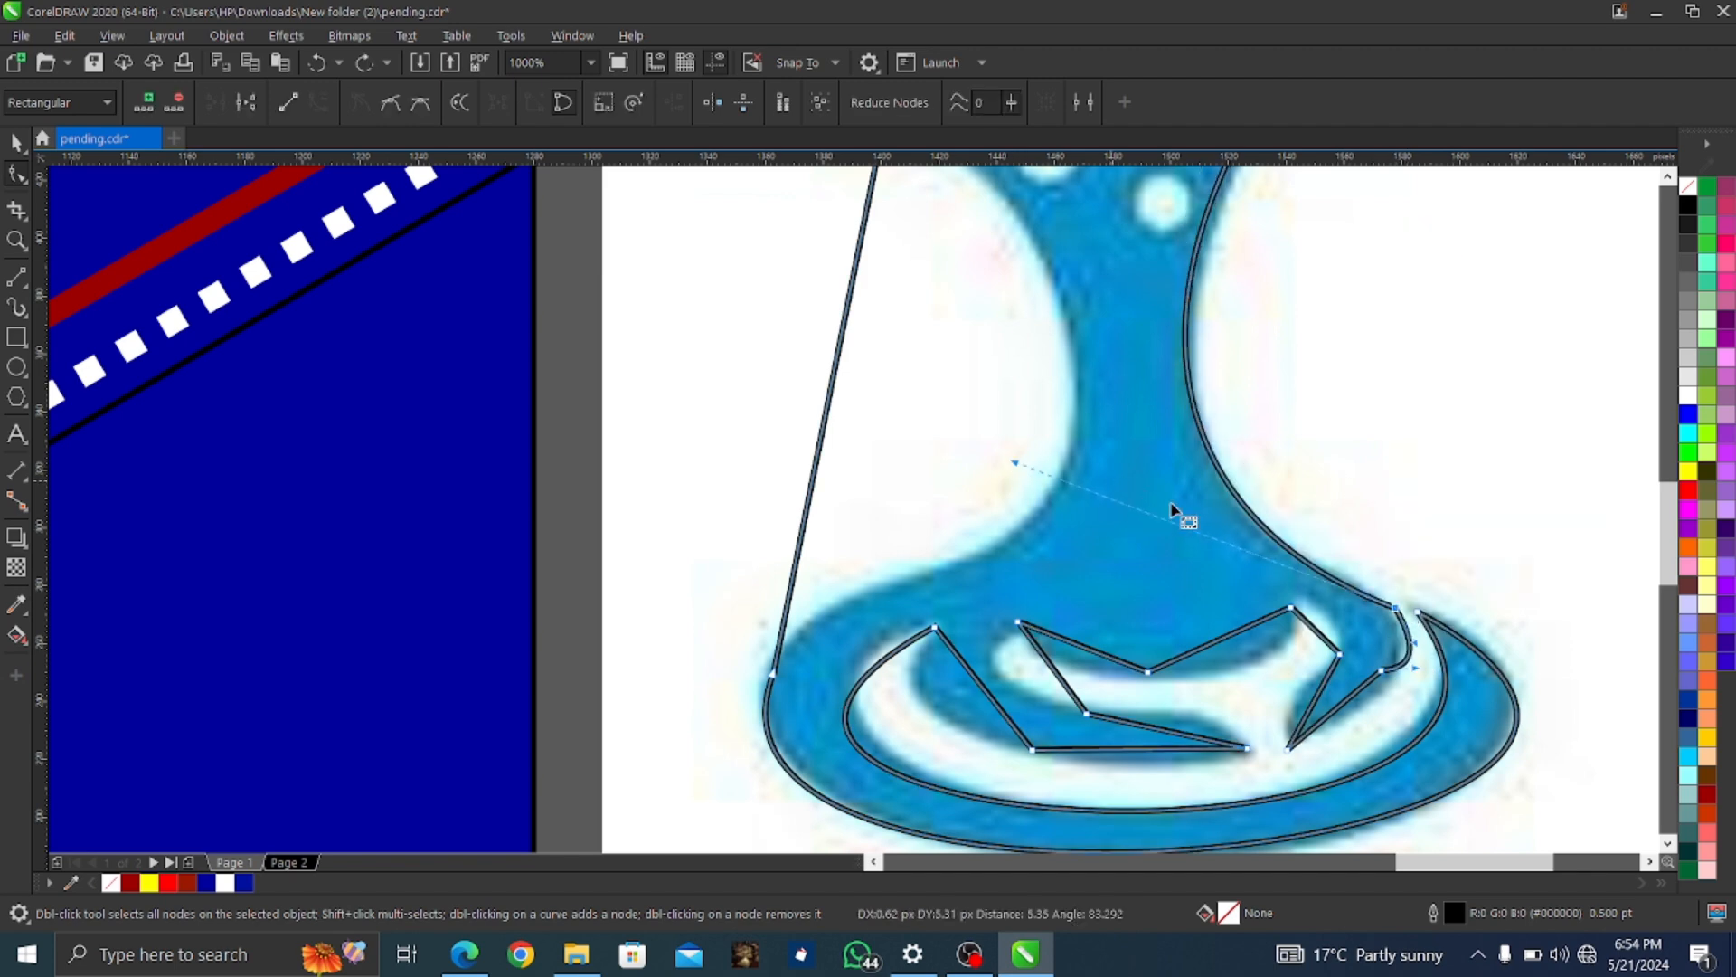
{"action": "right_click", "coordinate": [1378, 672]}
{"action": "left_click", "coordinate": [1446, 321]}
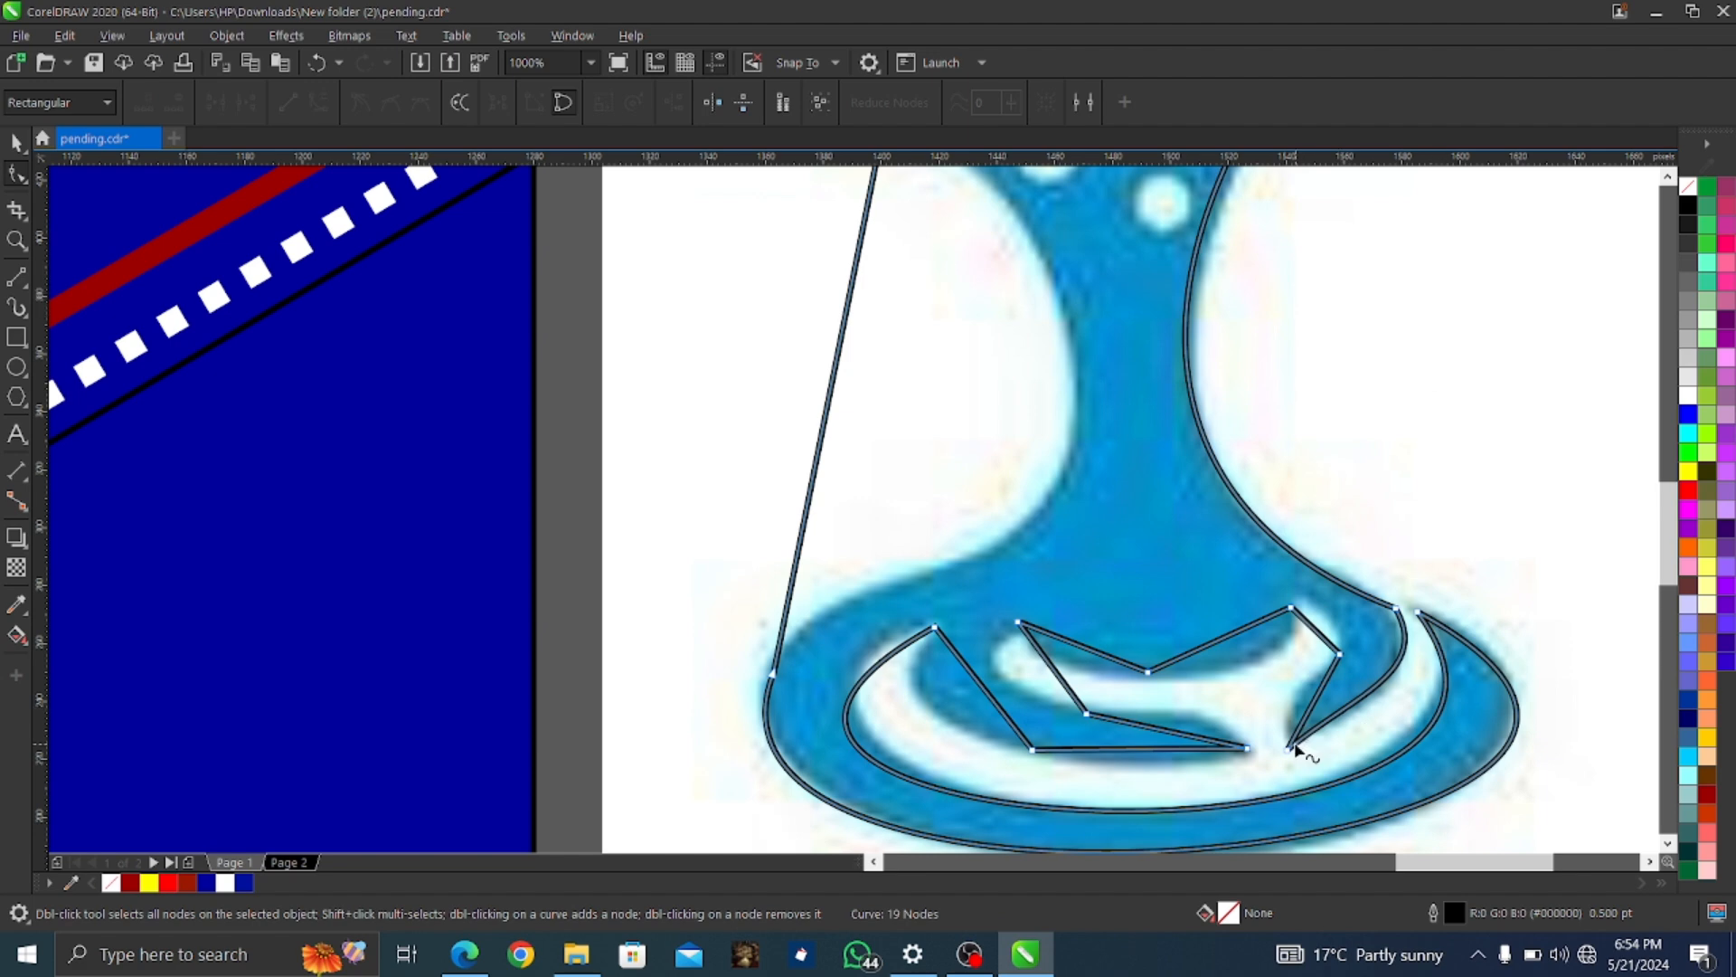
Curve the first inner ripple segment, nudge its node onto the corner, and convert the right inner segment
{"action": "right_click", "coordinate": [1317, 700]}
{"action": "left_click", "coordinate": [1374, 470]}
{"action": "left_click_drag", "start_coordinate": [1318, 696], "coordinate": [1309, 699]}
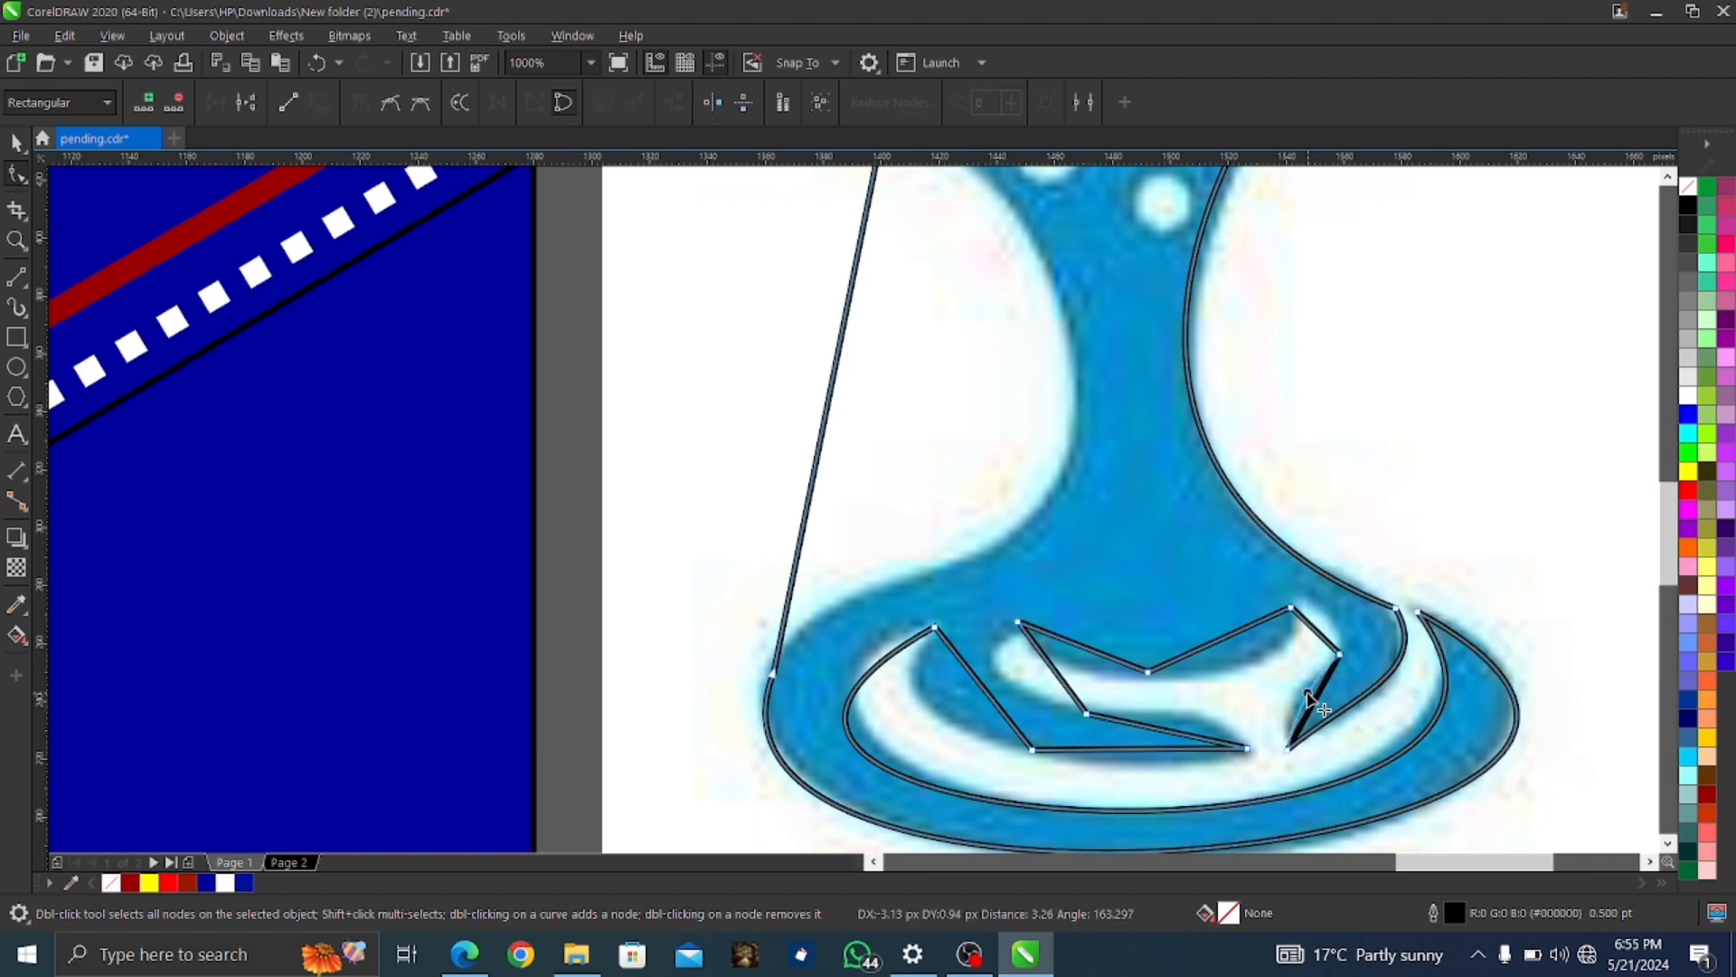
{"action": "left_click_drag", "start_coordinate": [1291, 608], "coordinate": [1298, 600]}
{"action": "right_click", "coordinate": [1321, 625]}
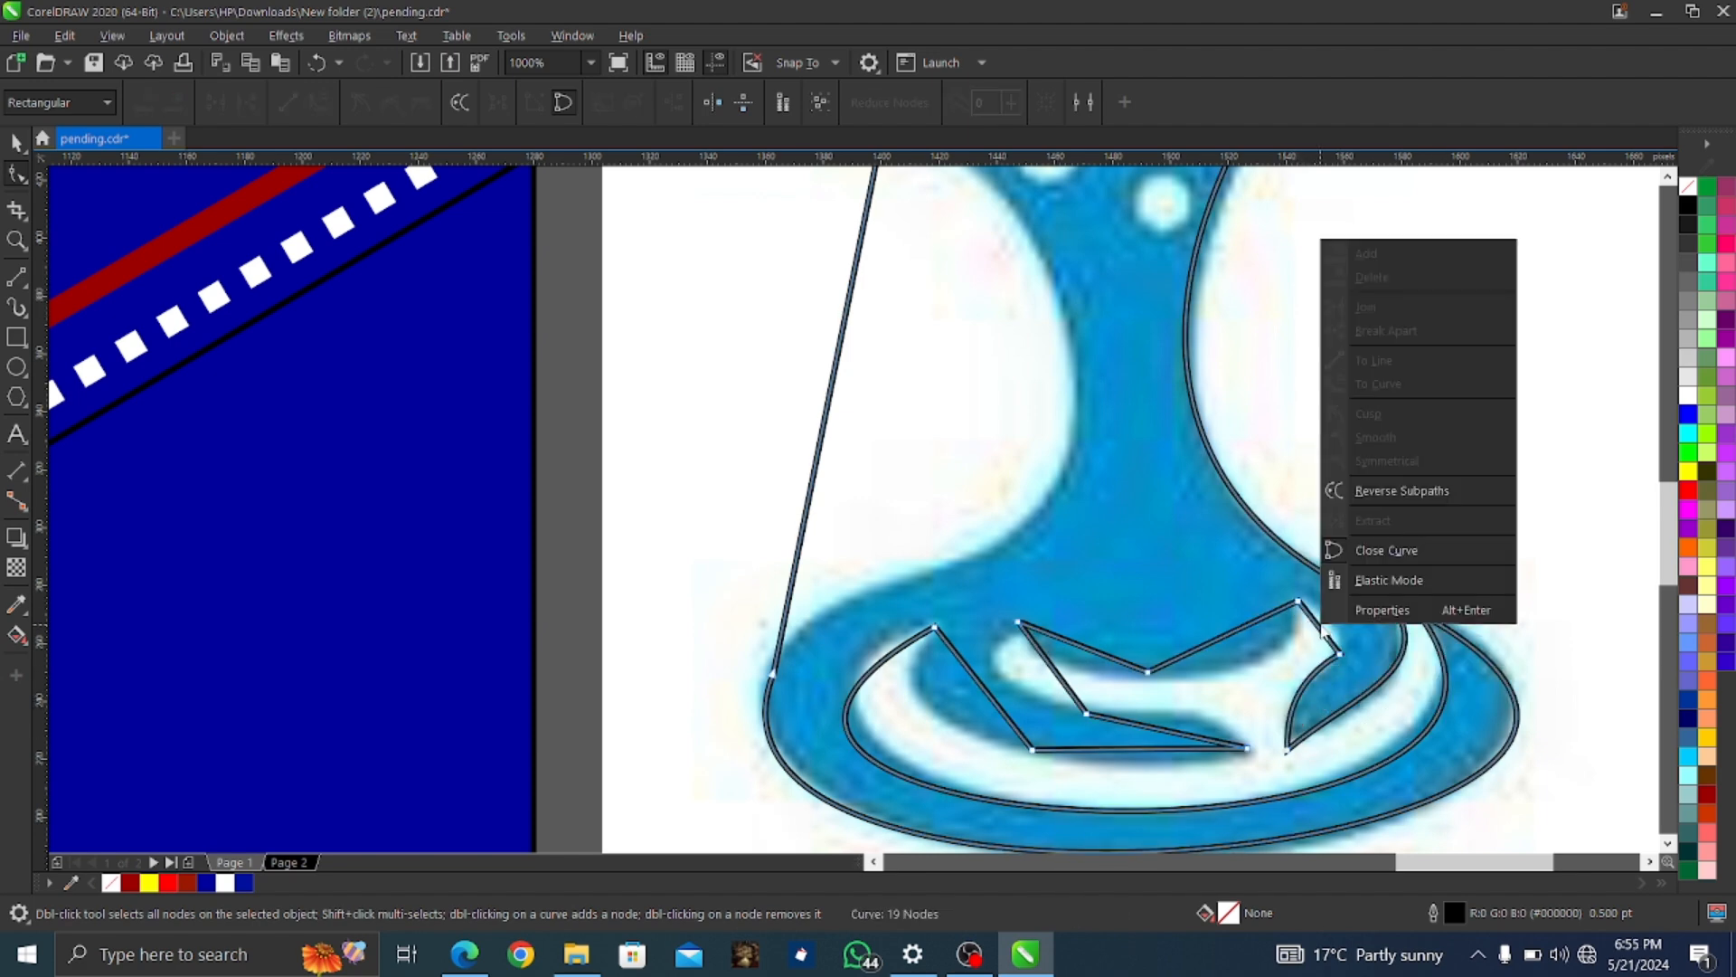
{"action": "right_click", "coordinate": [1318, 624]}
{"action": "left_click", "coordinate": [1382, 387]}
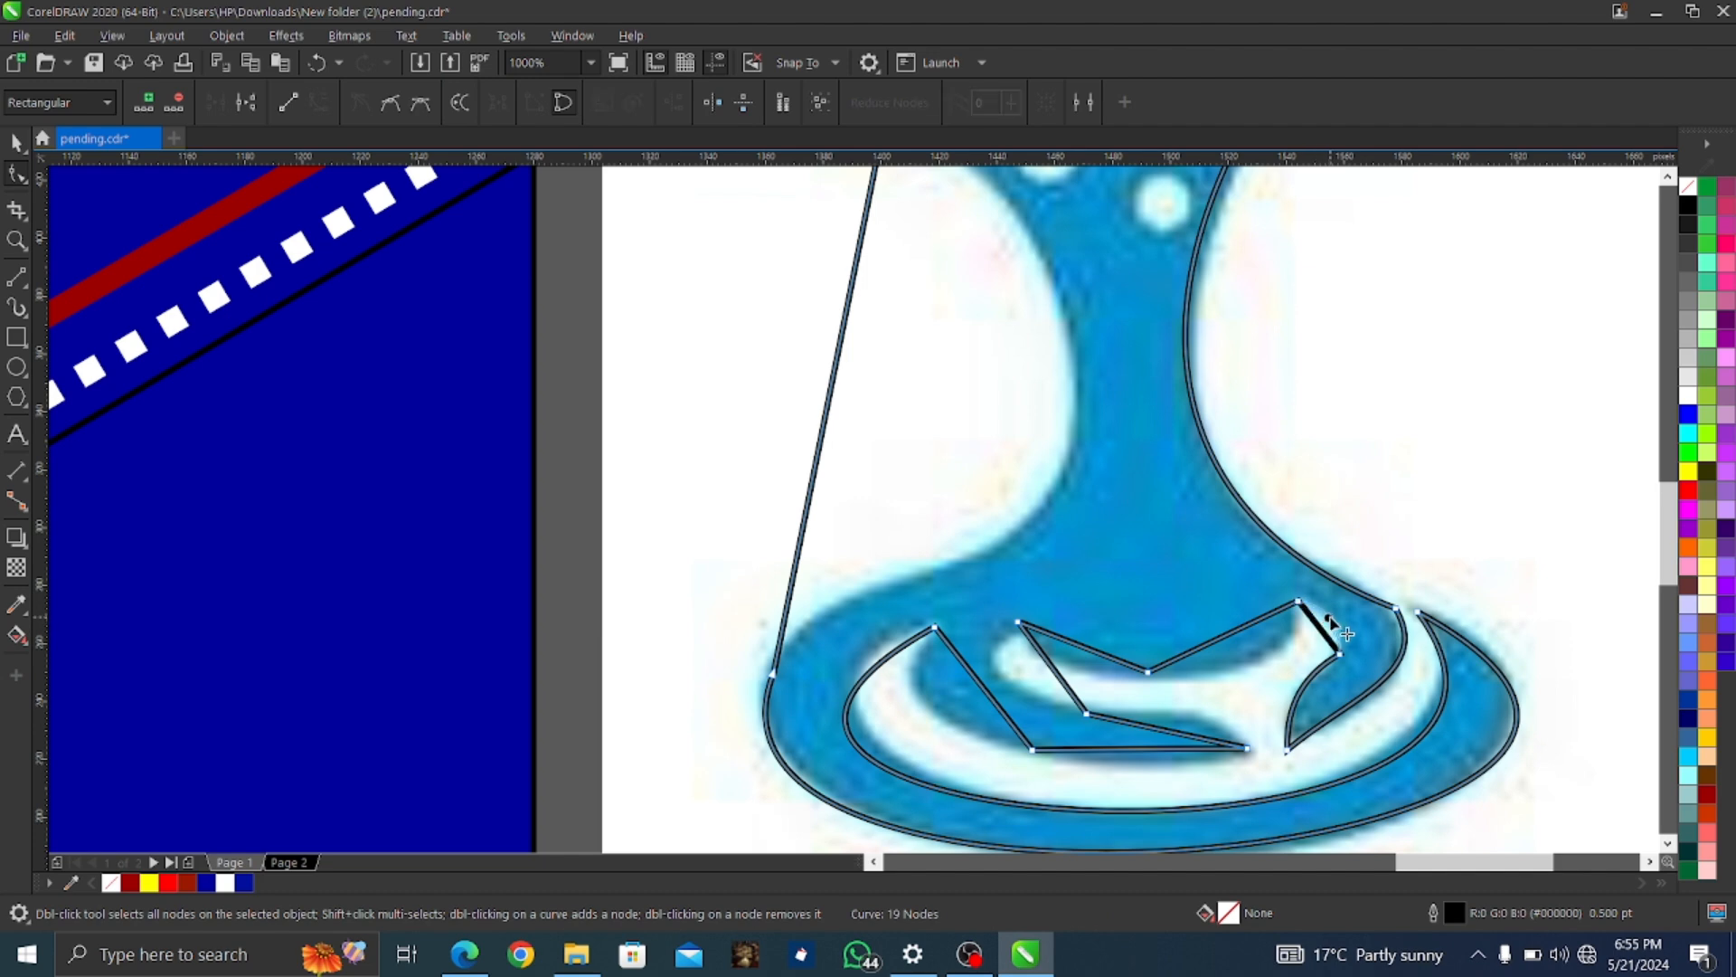
Convert the next and left inner segments to curves following the inner ripple
{"action": "right_click", "coordinate": [1236, 635]}
{"action": "left_click", "coordinate": [1275, 388]}
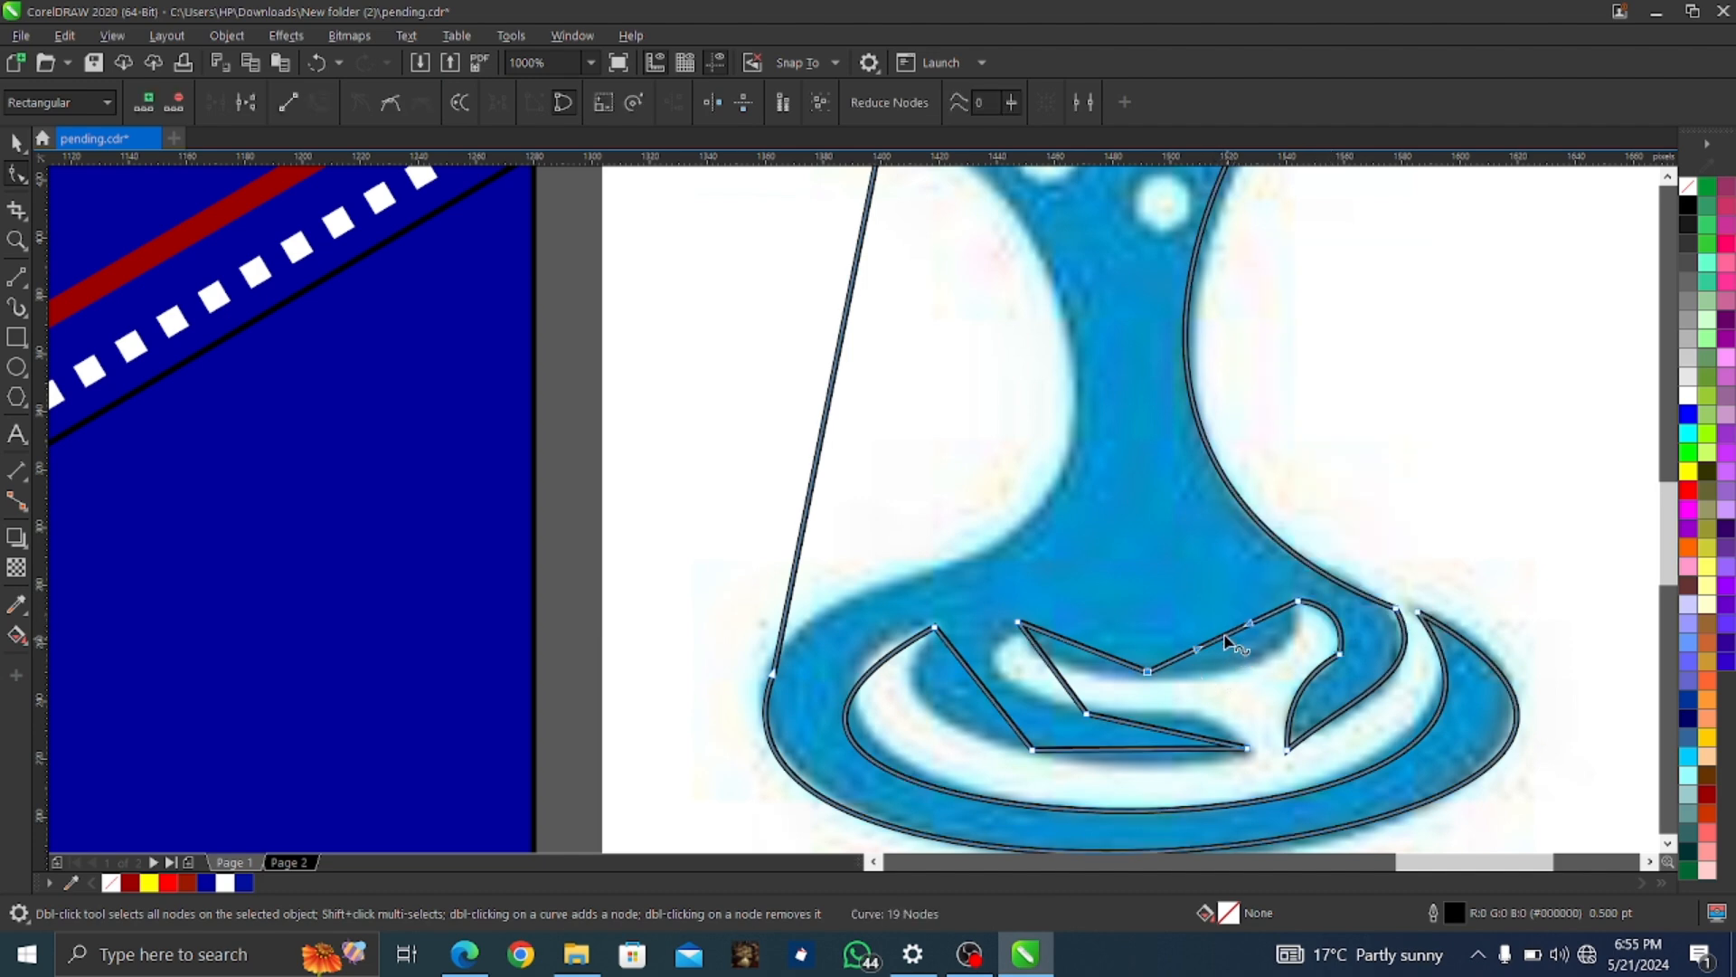
{"action": "left_click_drag", "start_coordinate": [1222, 642], "coordinate": [1268, 671]}
{"action": "left_click_drag", "start_coordinate": [1067, 640], "coordinate": [1146, 686]}
{"action": "right_click", "coordinate": [1060, 677]}
{"action": "left_click", "coordinate": [1130, 430]}
Convert the upper inner segment to a curve and remove an extra node
{"action": "right_click", "coordinate": [1092, 651]}
{"action": "left_click", "coordinate": [1151, 457]}
{"action": "right_click", "coordinate": [1148, 683]}
{"action": "left_click", "coordinate": [1213, 322]}
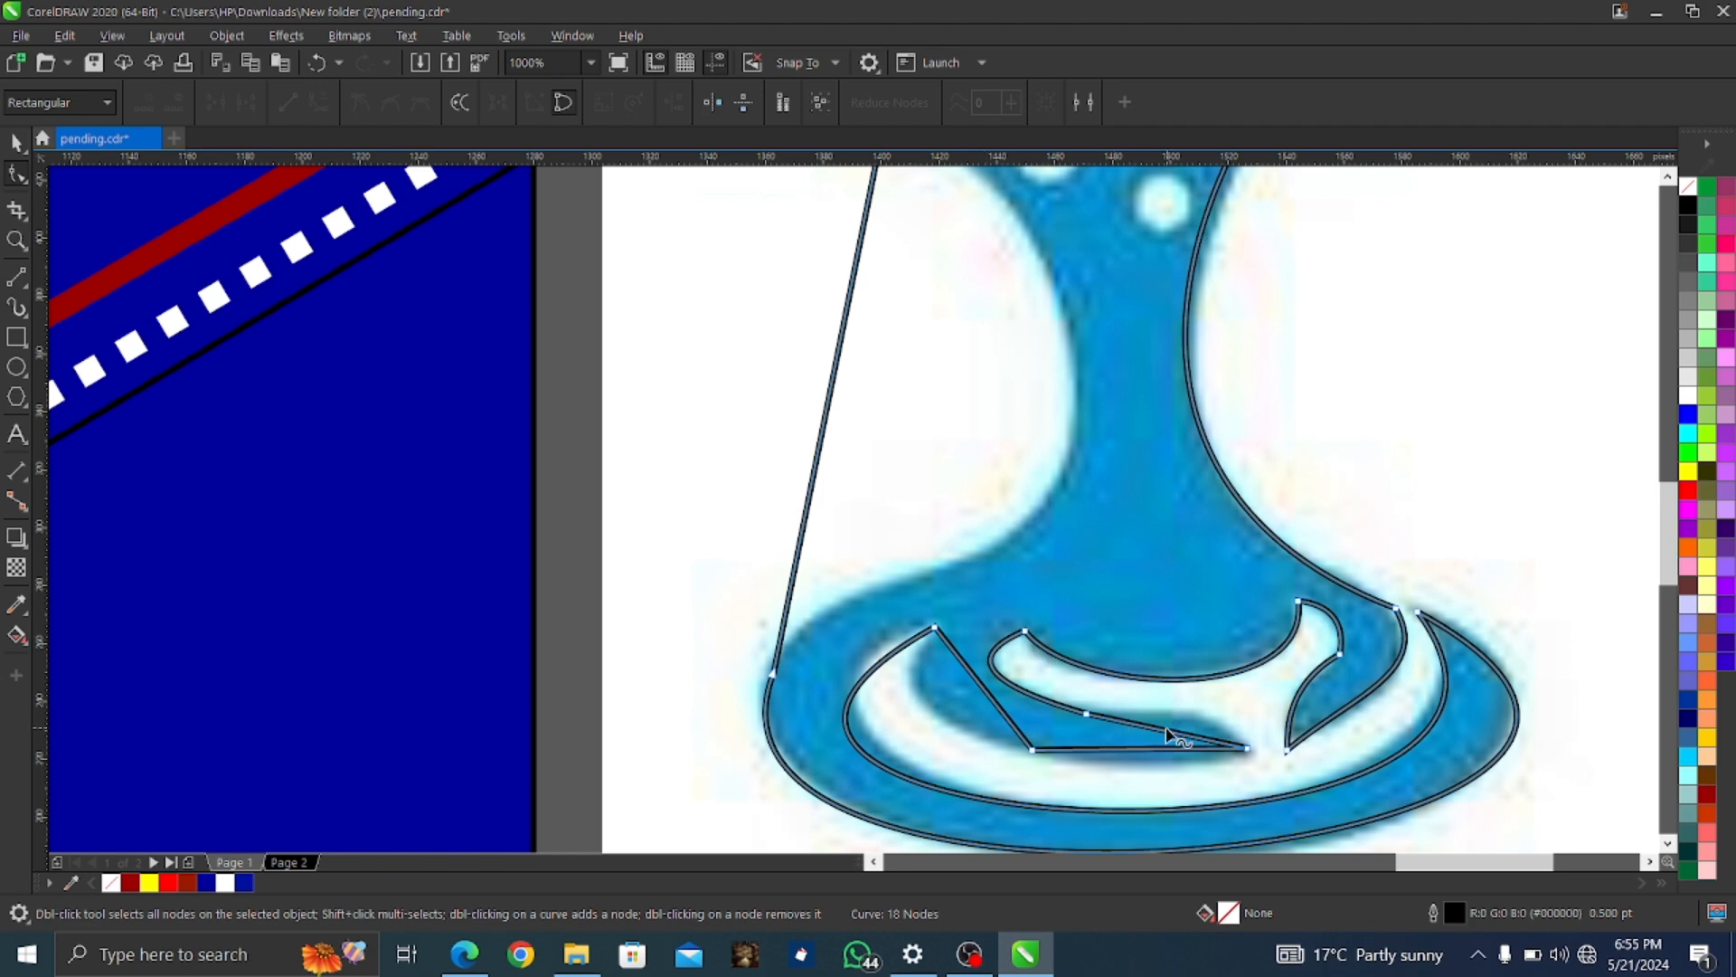
Curve the lower-right and lower ripple segments along the ripple shape
{"action": "right_click", "coordinate": [1171, 737]}
{"action": "left_click", "coordinate": [1240, 491]}
{"action": "left_click_drag", "start_coordinate": [1202, 741], "coordinate": [1158, 763]}
{"action": "right_click", "coordinate": [1137, 755]}
{"action": "left_click", "coordinate": [1207, 504]}
Curve the diagonal segment, delete the leftover node, and refine the left inner and outer curves
{"action": "right_click", "coordinate": [995, 701]}
{"action": "left_click", "coordinate": [1022, 450]}
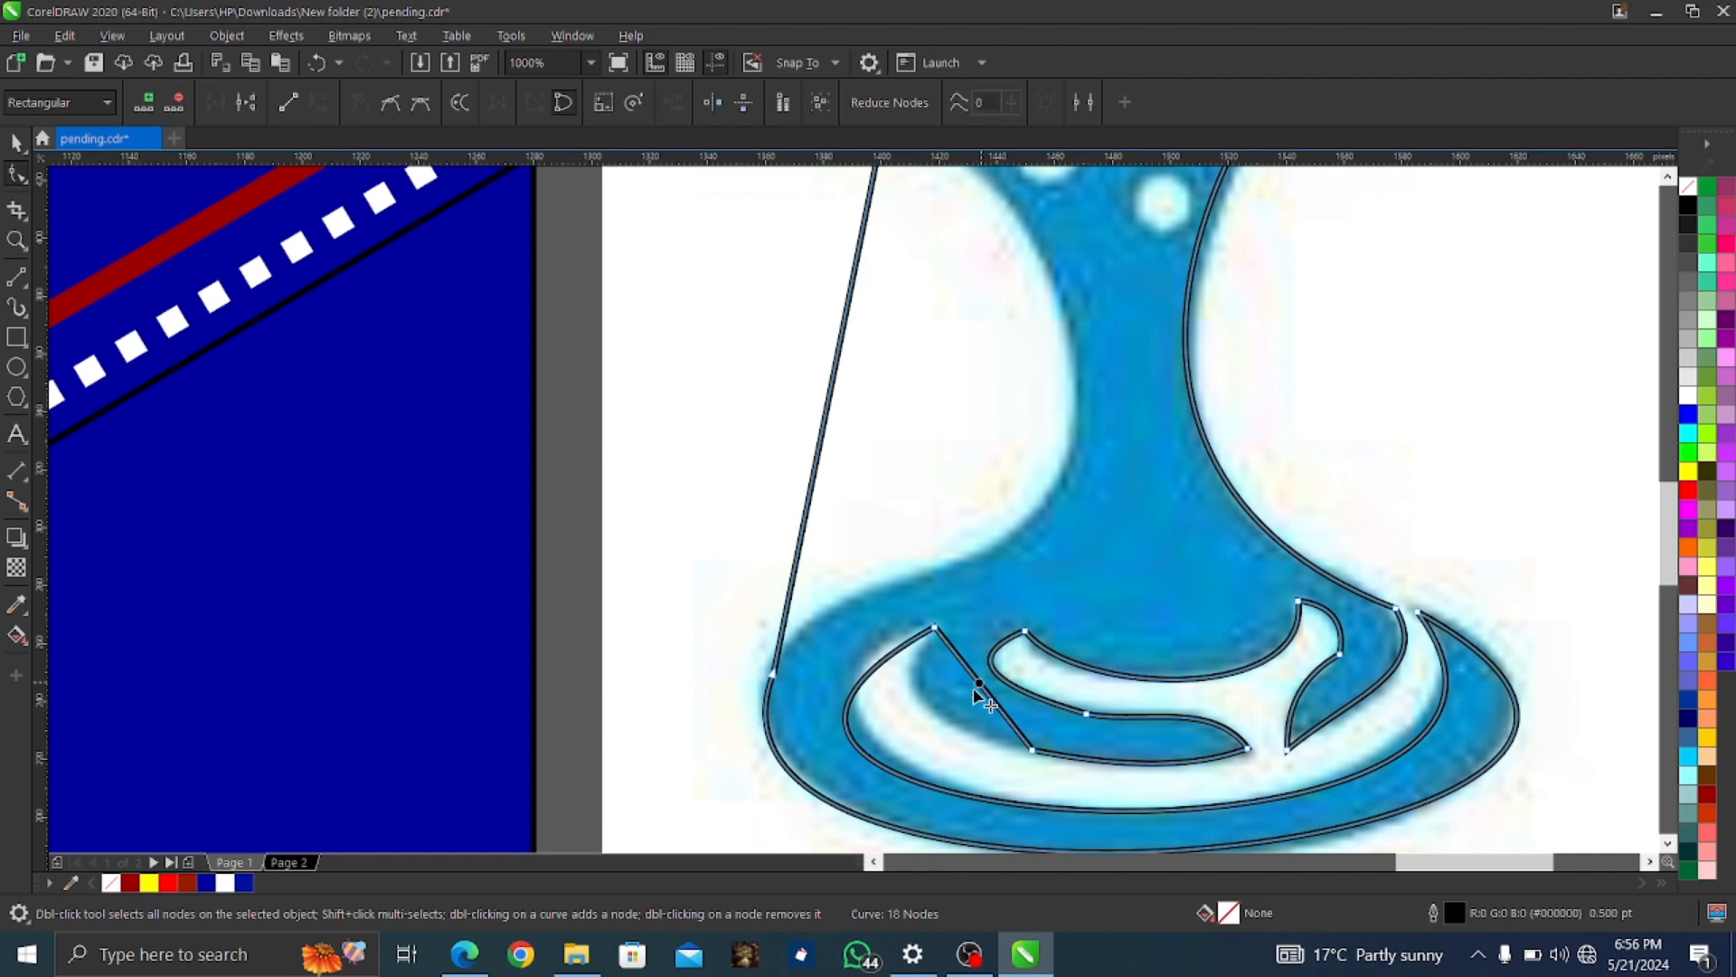
{"action": "left_click_drag", "start_coordinate": [975, 691], "coordinate": [922, 699]}
{"action": "right_click", "coordinate": [1033, 751]}
{"action": "left_click", "coordinate": [1089, 399]}
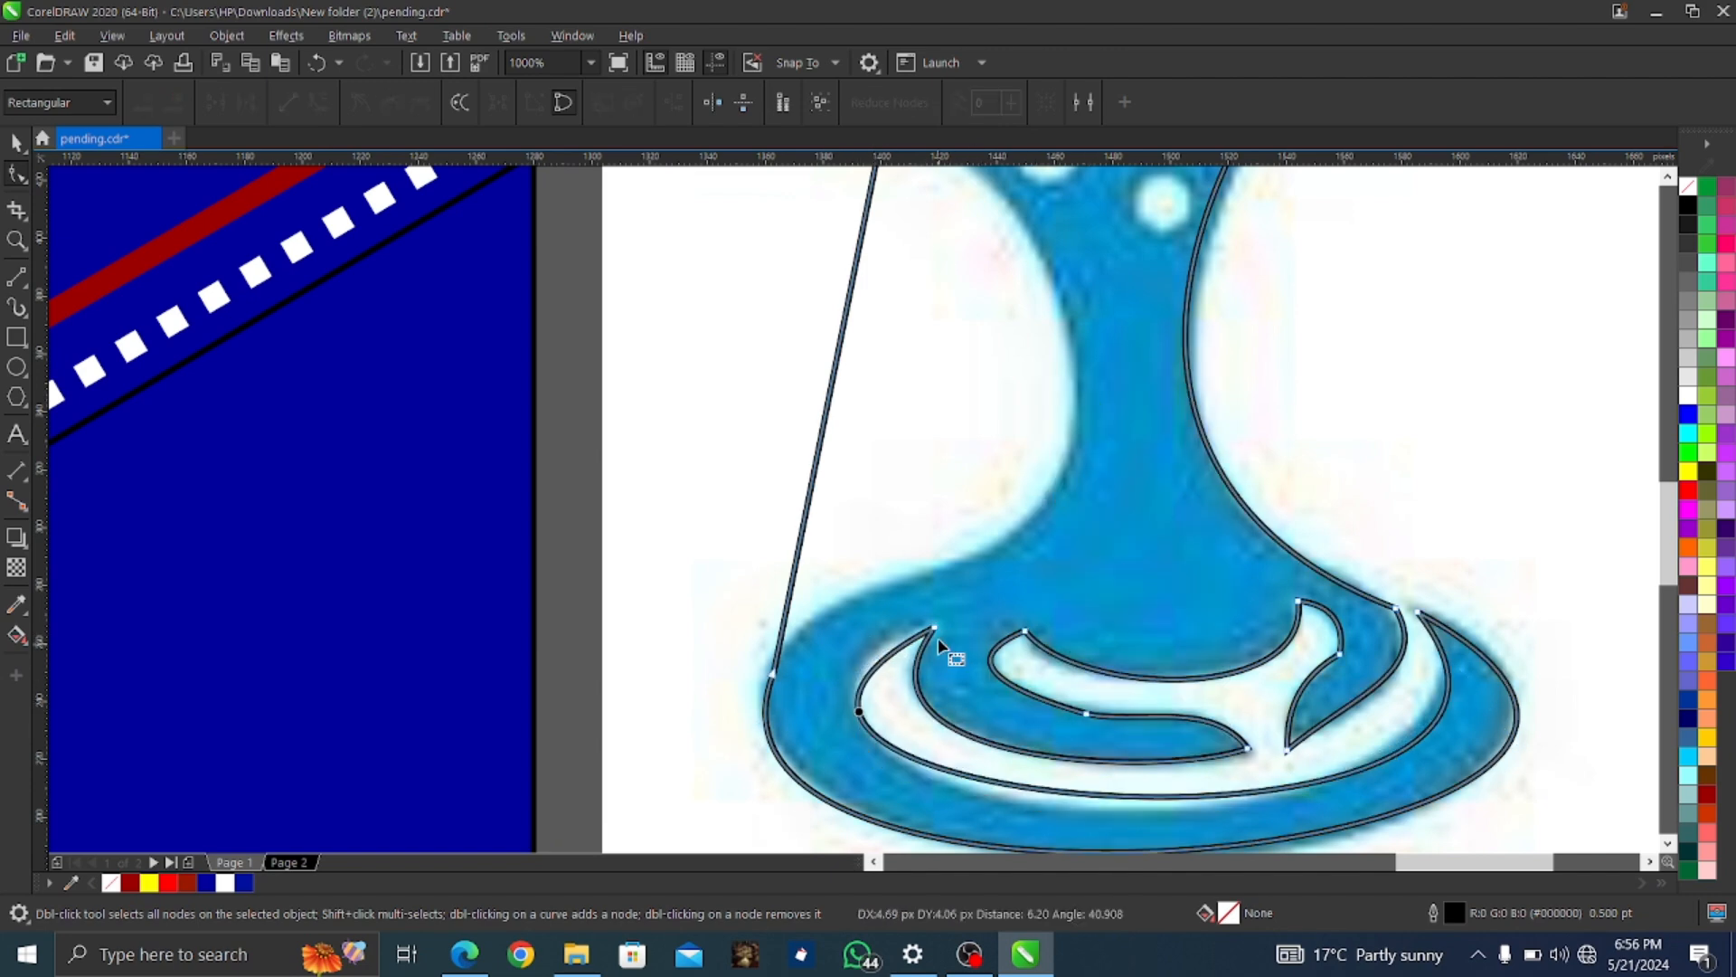
{"action": "left_click_drag", "start_coordinate": [838, 771], "coordinate": [844, 767]}
{"action": "left_click_drag", "start_coordinate": [570, 817], "coordinate": [573, 759]}
{"action": "scroll", "coordinate": [572, 759], "scroll_direction": "up", "scroll_amount": 5}
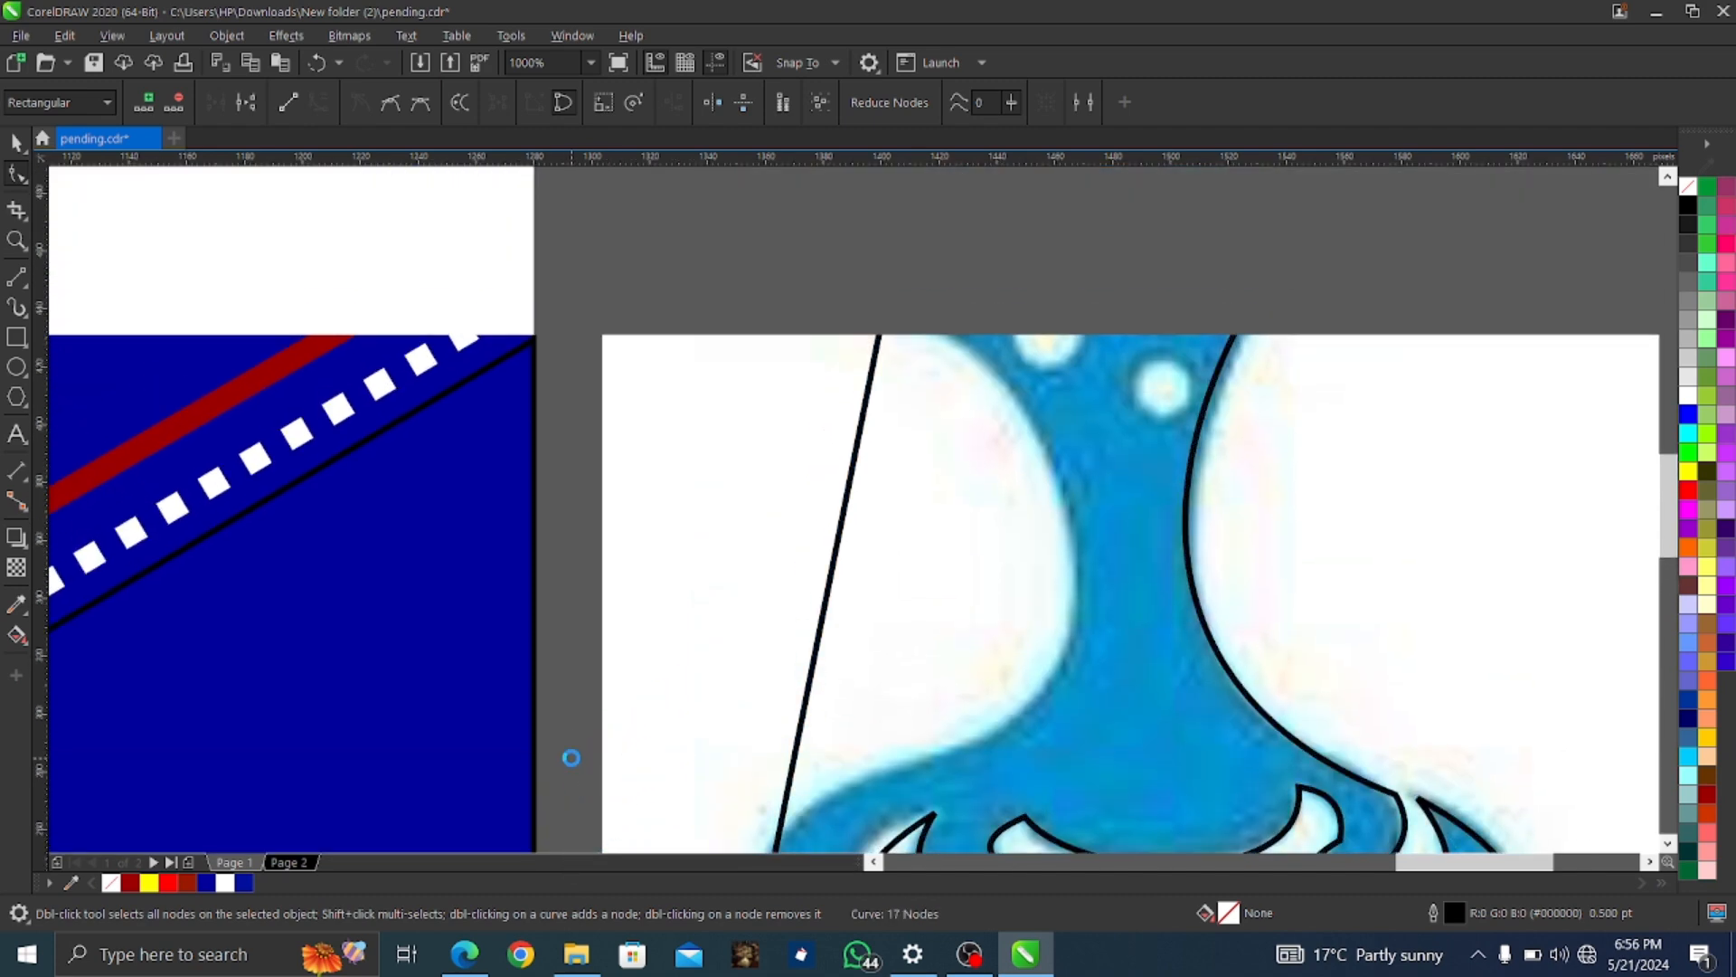
Add a node on the long left line and convert both halves to curves
{"action": "scroll", "coordinate": [761, 758], "scroll_direction": "left", "scroll_amount": 10}
{"action": "scroll", "coordinate": [854, 746], "scroll_direction": "right", "scroll_amount": 5}
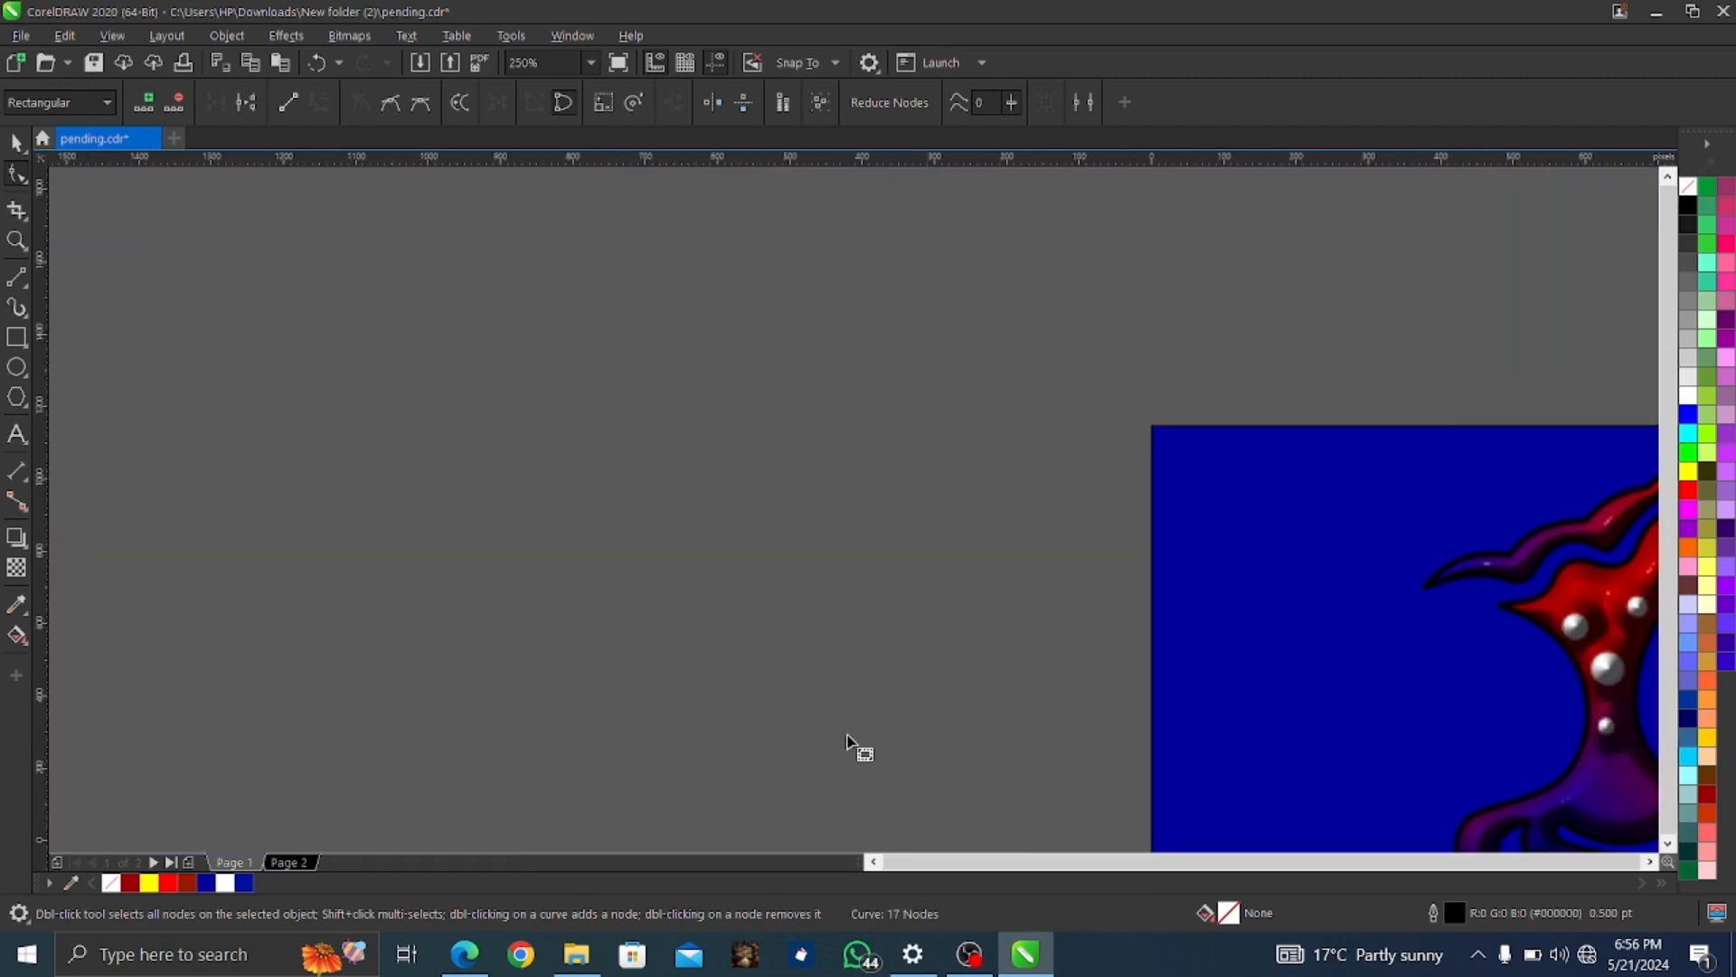
{"action": "scroll", "coordinate": [860, 748], "scroll_direction": "down", "scroll_amount": 4}
{"action": "scroll", "coordinate": [1034, 737], "scroll_direction": "up", "scroll_amount": 3}
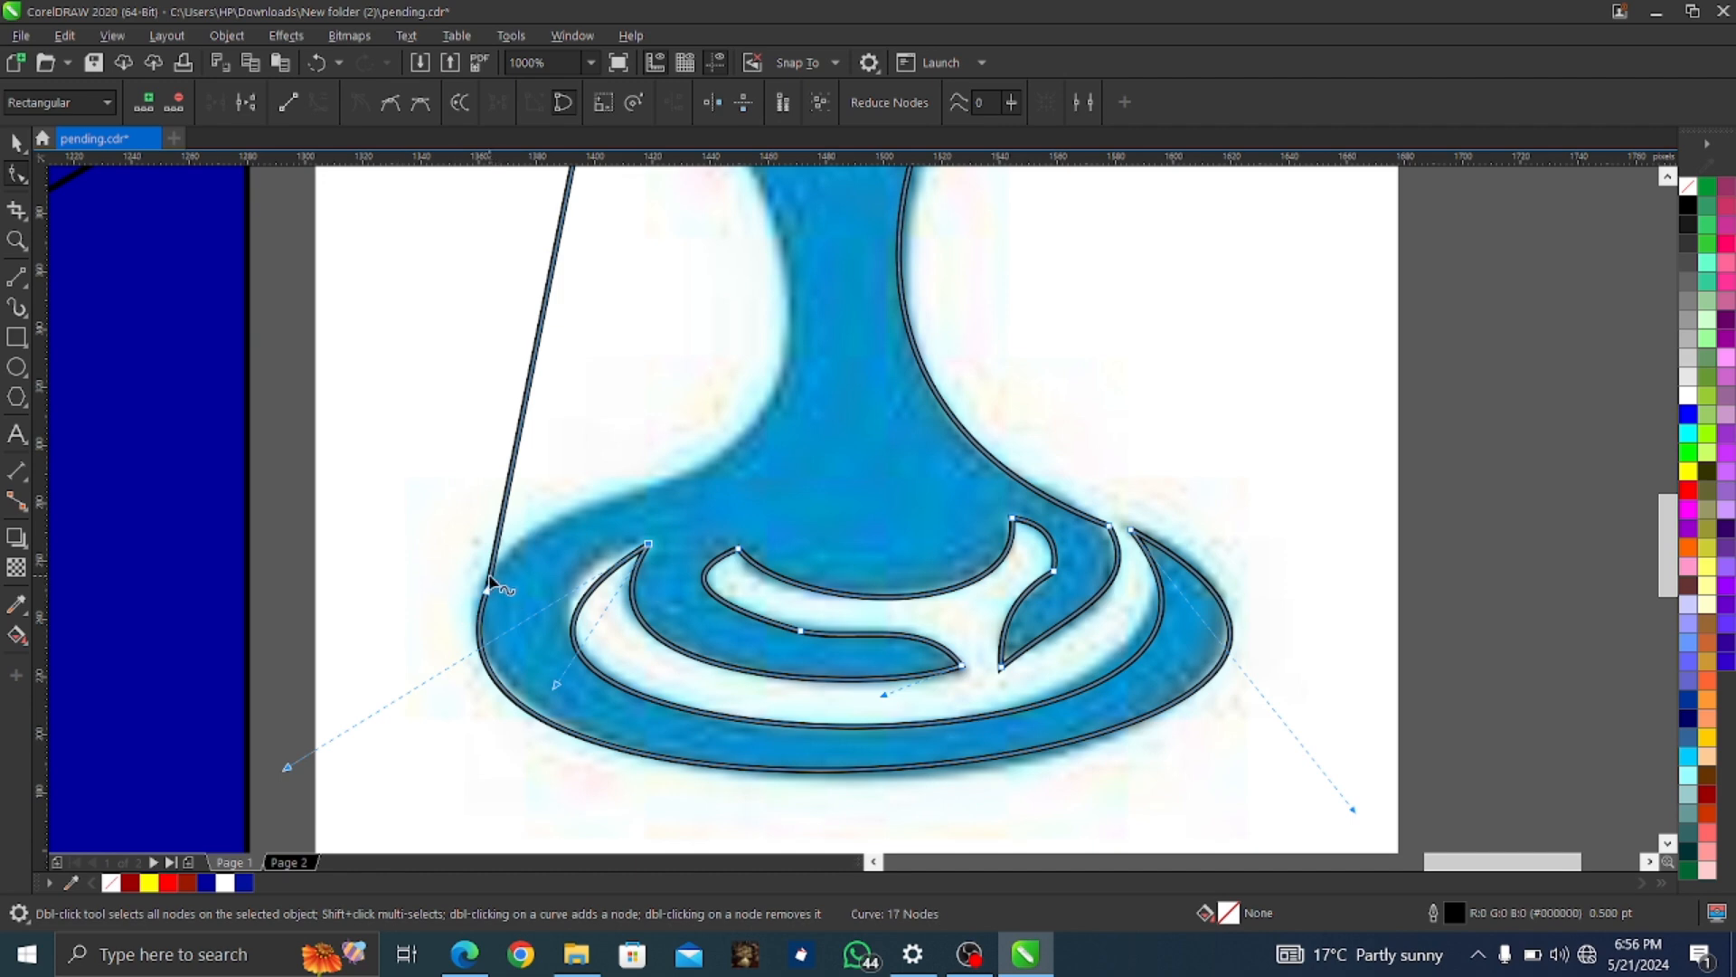
{"action": "scroll", "coordinate": [492, 562], "scroll_direction": "up", "scroll_amount": 2}
{"action": "double_click", "coordinate": [550, 422]}
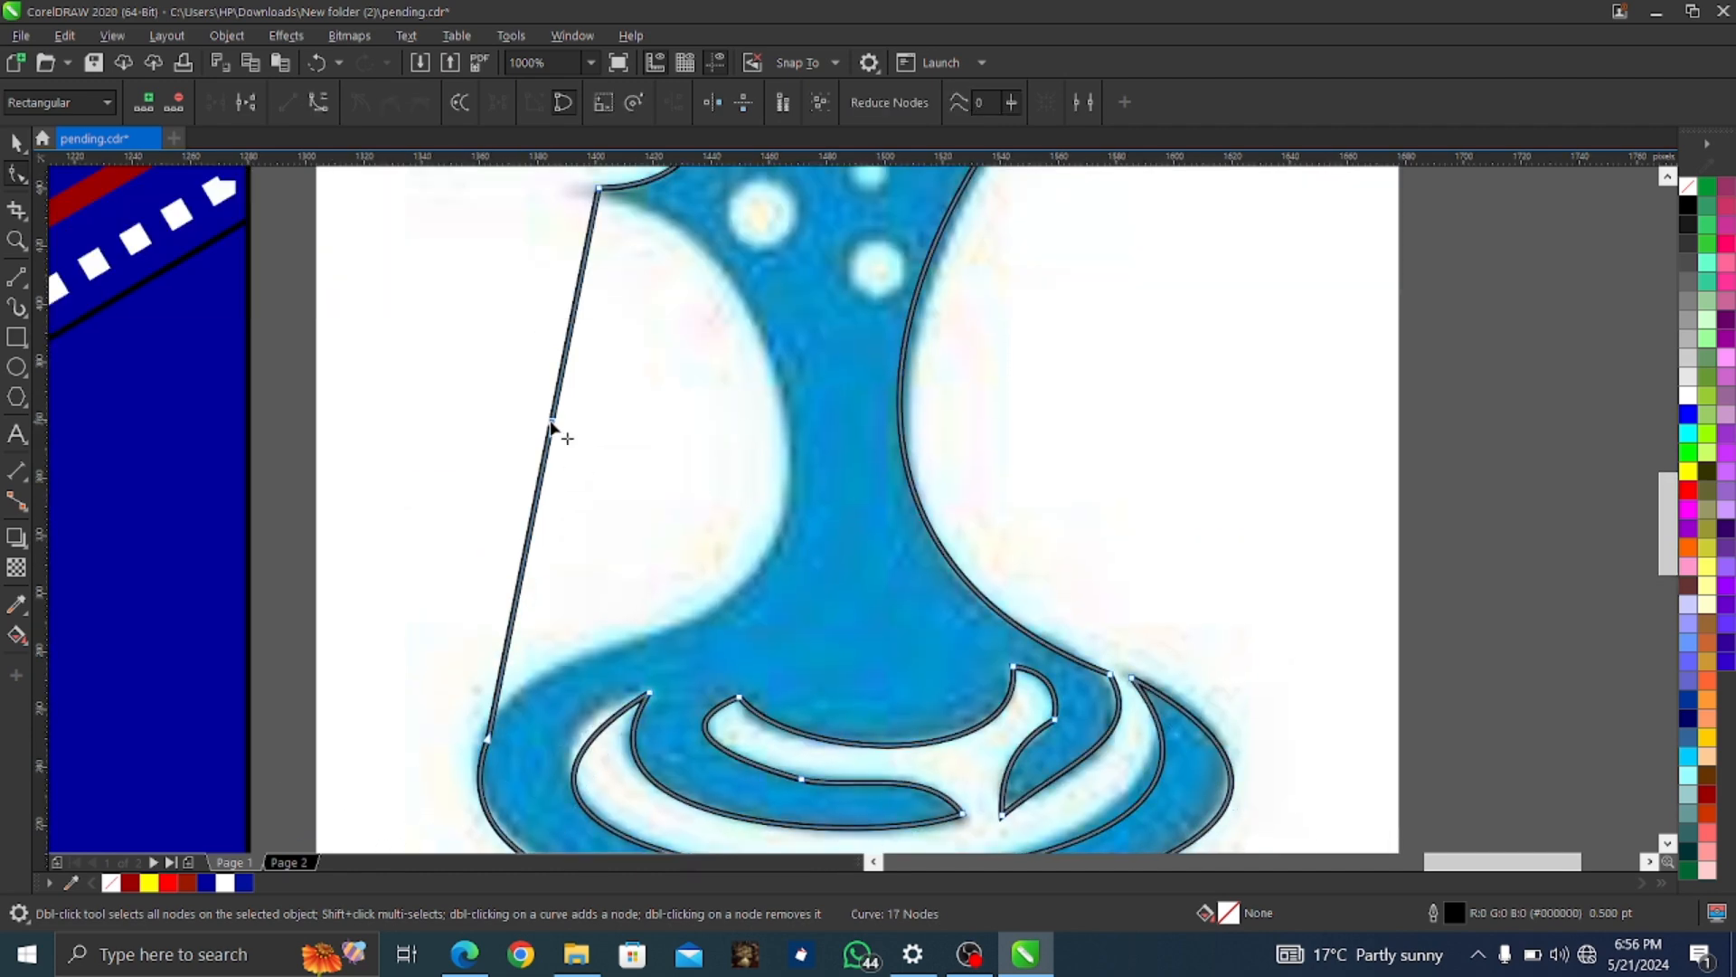
{"action": "right_click", "coordinate": [550, 422]}
{"action": "left_click", "coordinate": [592, 574]}
{"action": "right_click", "coordinate": [575, 318]}
{"action": "left_click", "coordinate": [633, 461]}
Bend the left curves and their handles to hug the stem's left edge
{"action": "left_click_drag", "start_coordinate": [552, 429], "coordinate": [785, 472]}
{"action": "mouse_move", "coordinate": [509, 633]}
{"action": "left_mouse_down"}
{"action": "mouse_move", "coordinate": [542, 668]}
{"action": "mouse_move", "coordinate": [476, 680]}
{"action": "mouse_move", "coordinate": [496, 649]}
{"action": "left_mouse_up"}
{"action": "left_click_drag", "start_coordinate": [767, 574], "coordinate": [766, 677]}
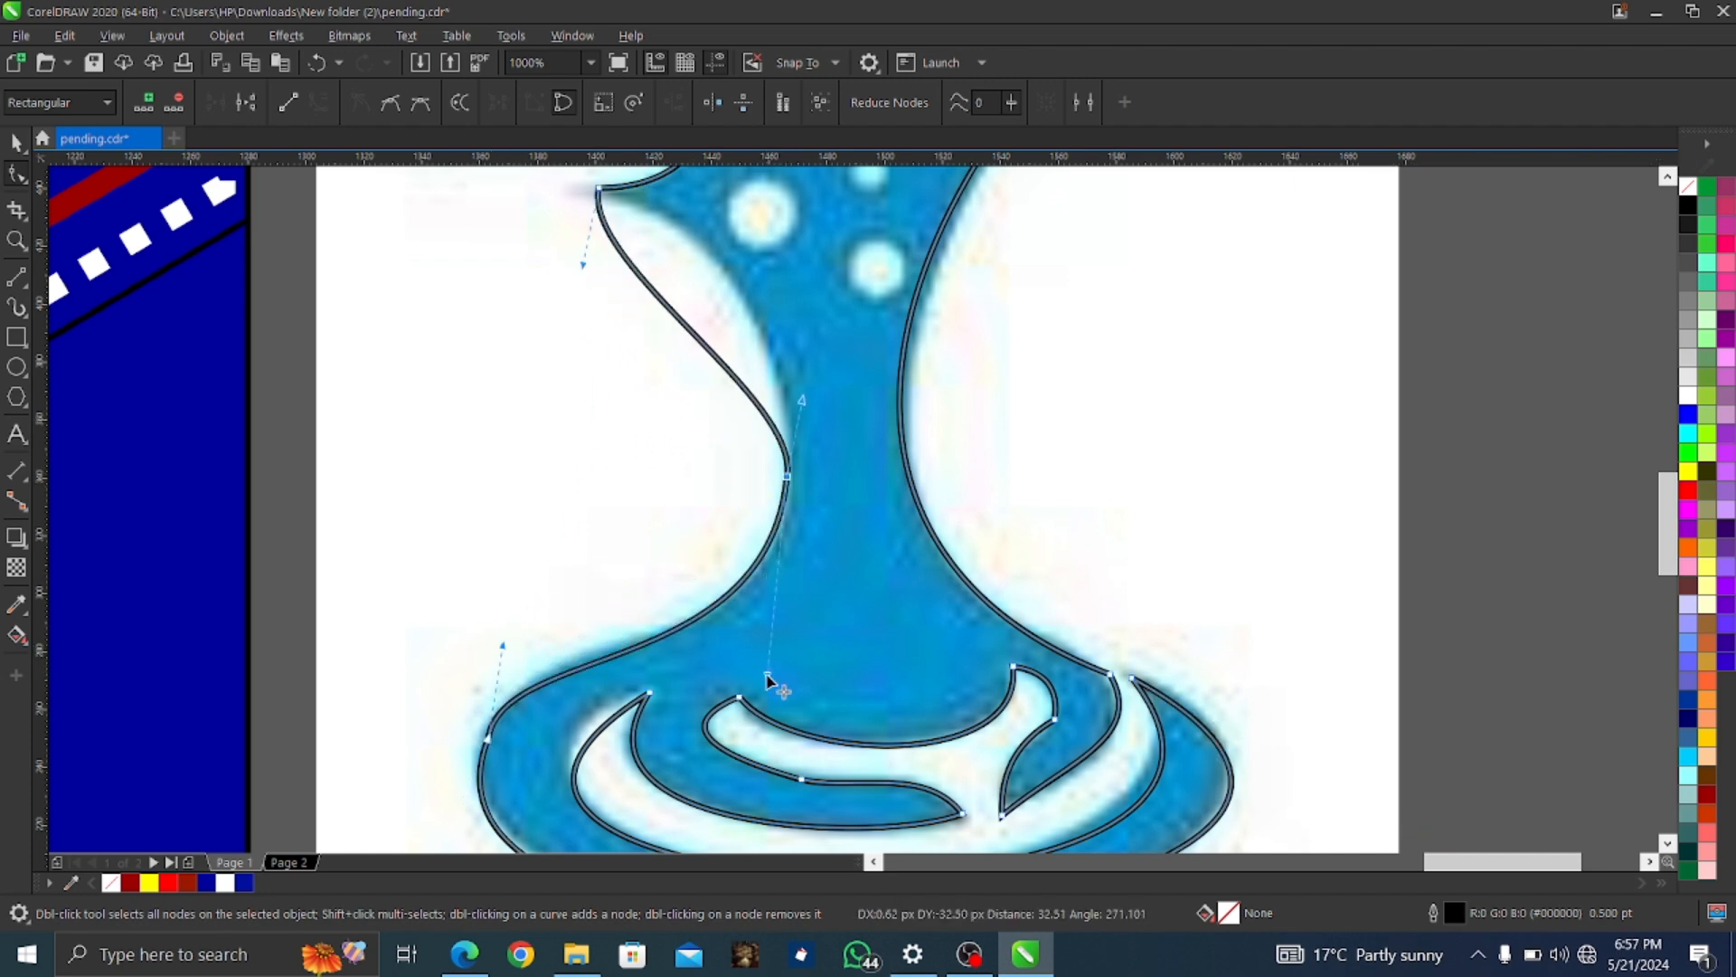
{"action": "left_click_drag", "start_coordinate": [503, 645], "coordinate": [504, 626]}
{"action": "scroll", "coordinate": [687, 544], "scroll_direction": "up", "scroll_amount": 3}
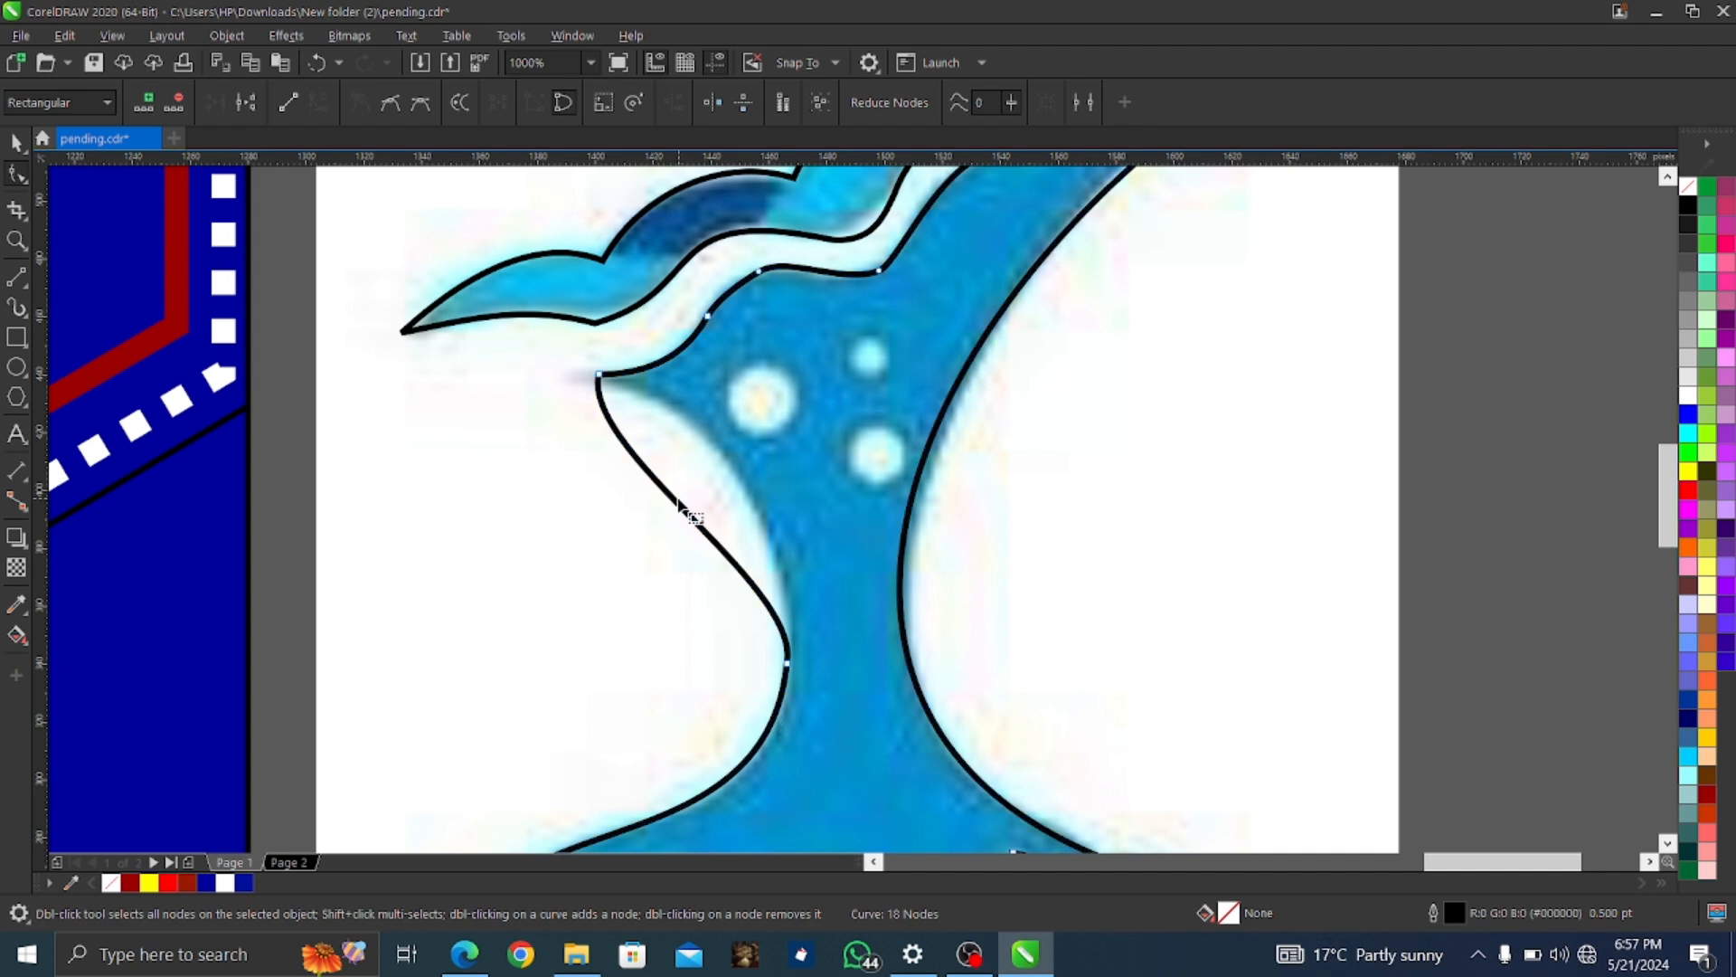
{"action": "left_click", "coordinate": [615, 422]}
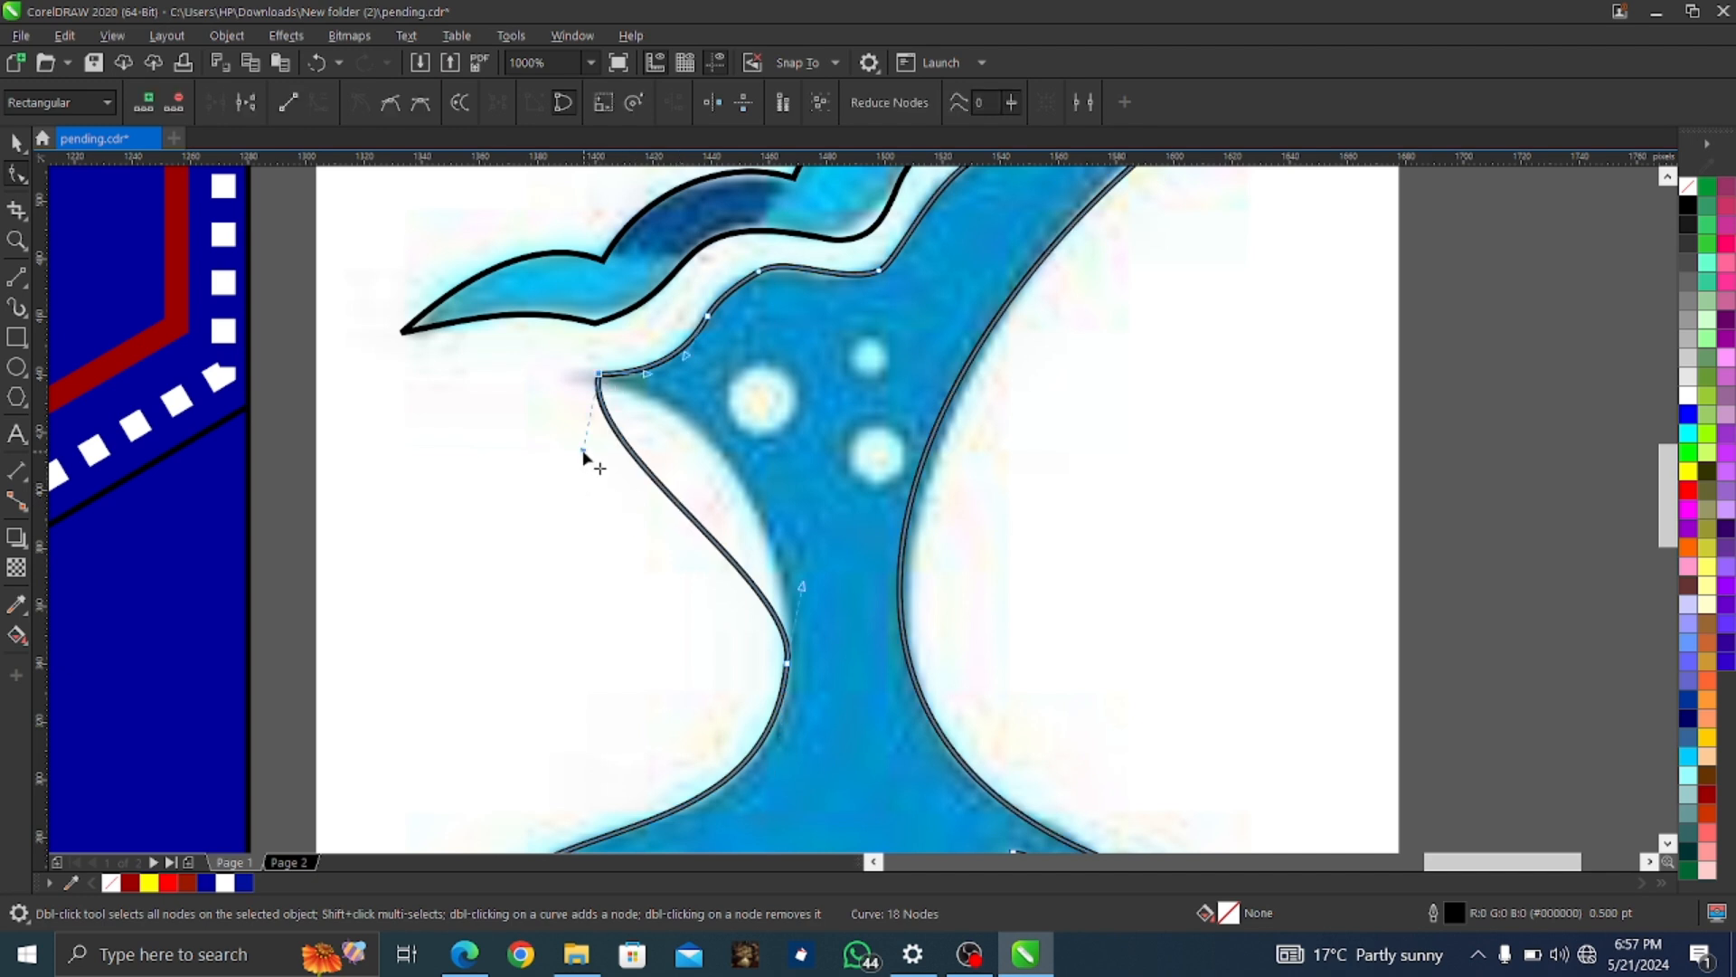
{"action": "left_click_drag", "start_coordinate": [583, 458], "coordinate": [736, 388]}
{"action": "scroll", "coordinate": [736, 388], "scroll_direction": "up", "scroll_amount": 2}
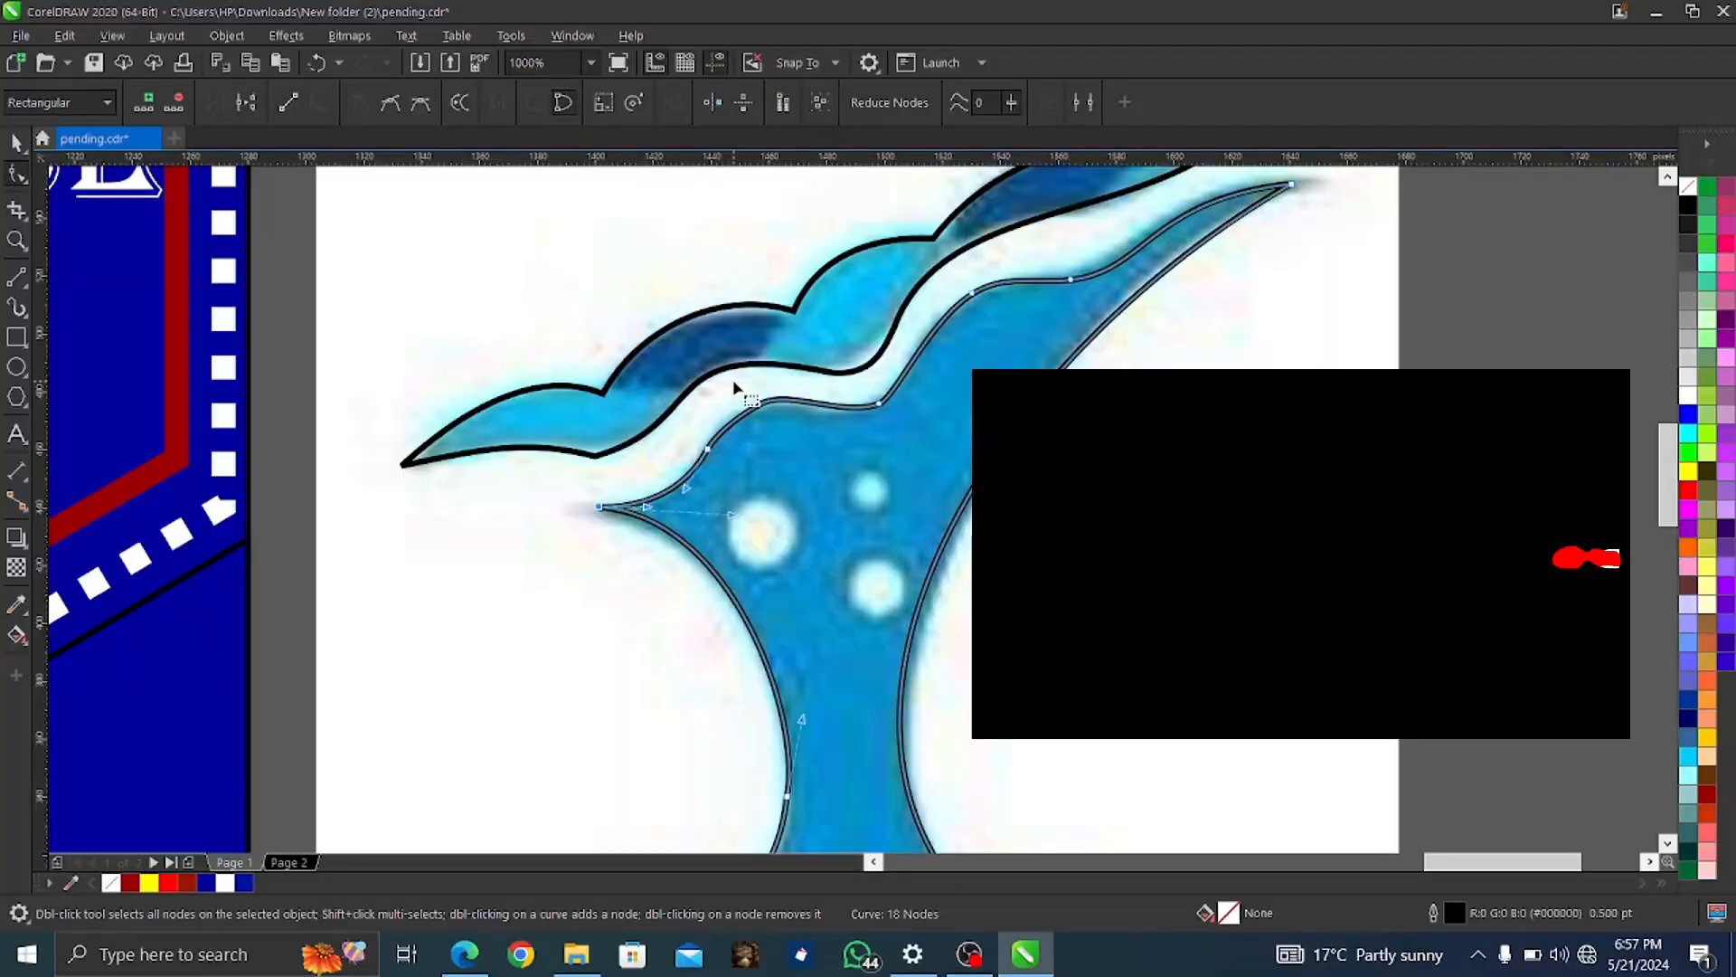
{"action": "scroll", "coordinate": [709, 330], "scroll_direction": "down", "scroll_amount": 6}
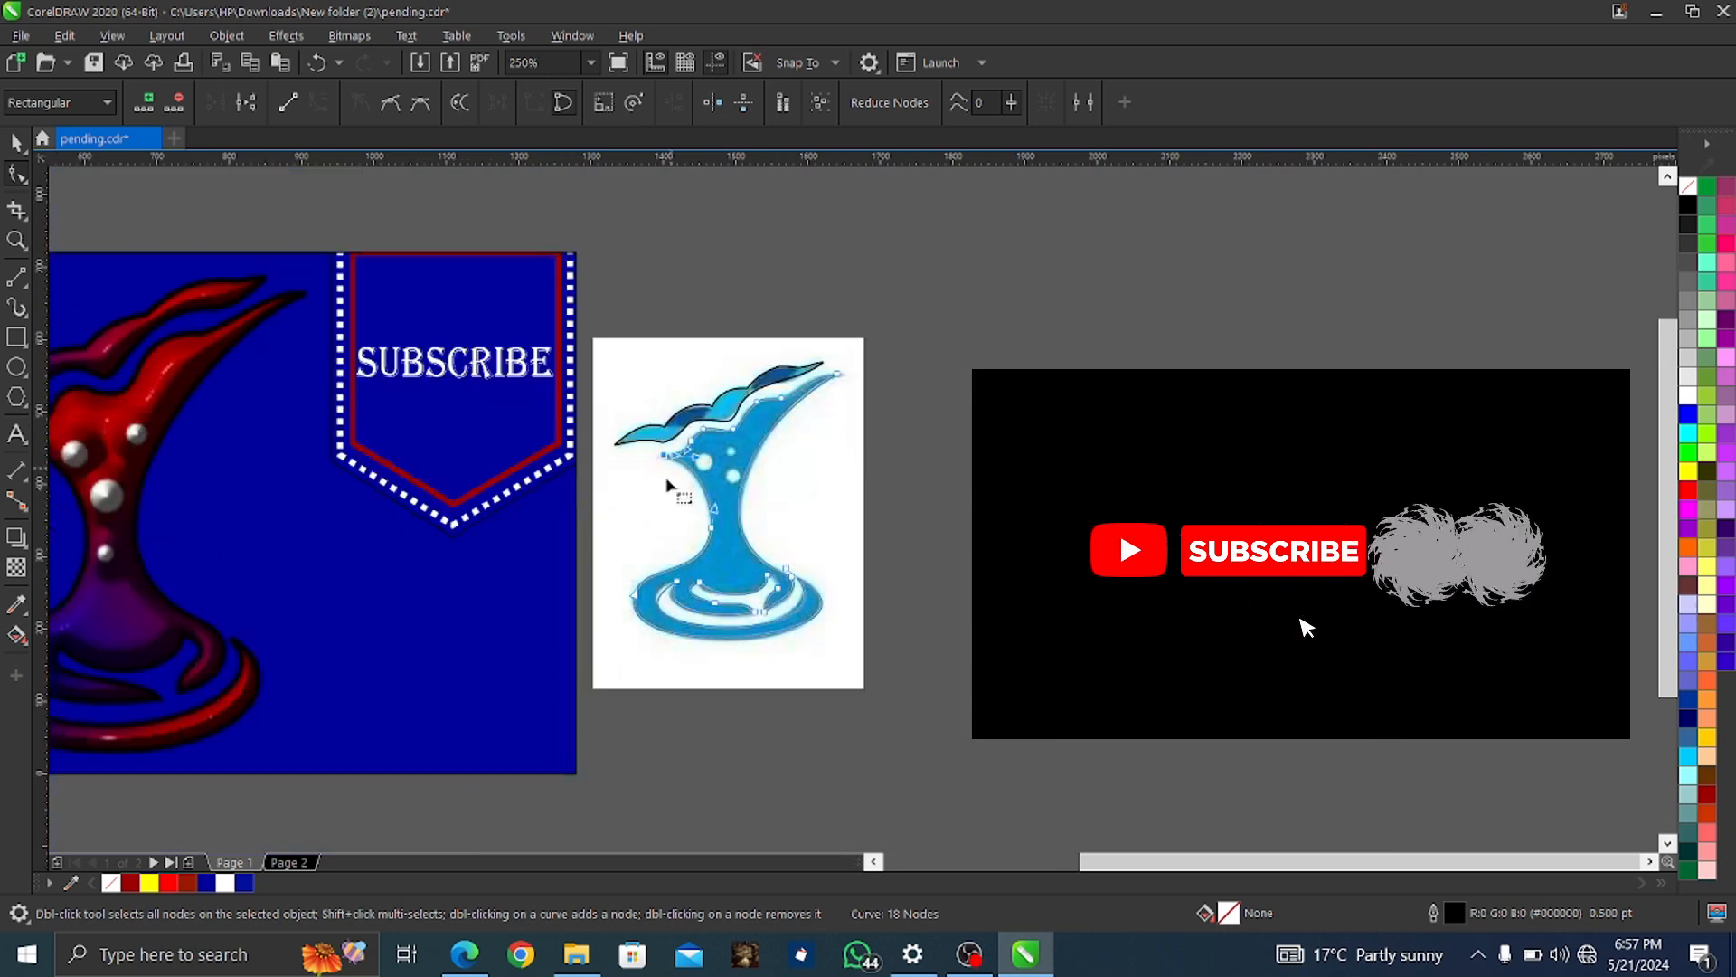
Drag the traced splash outlines to the right, clear of the original bitmap
{"action": "key", "text": "space"}
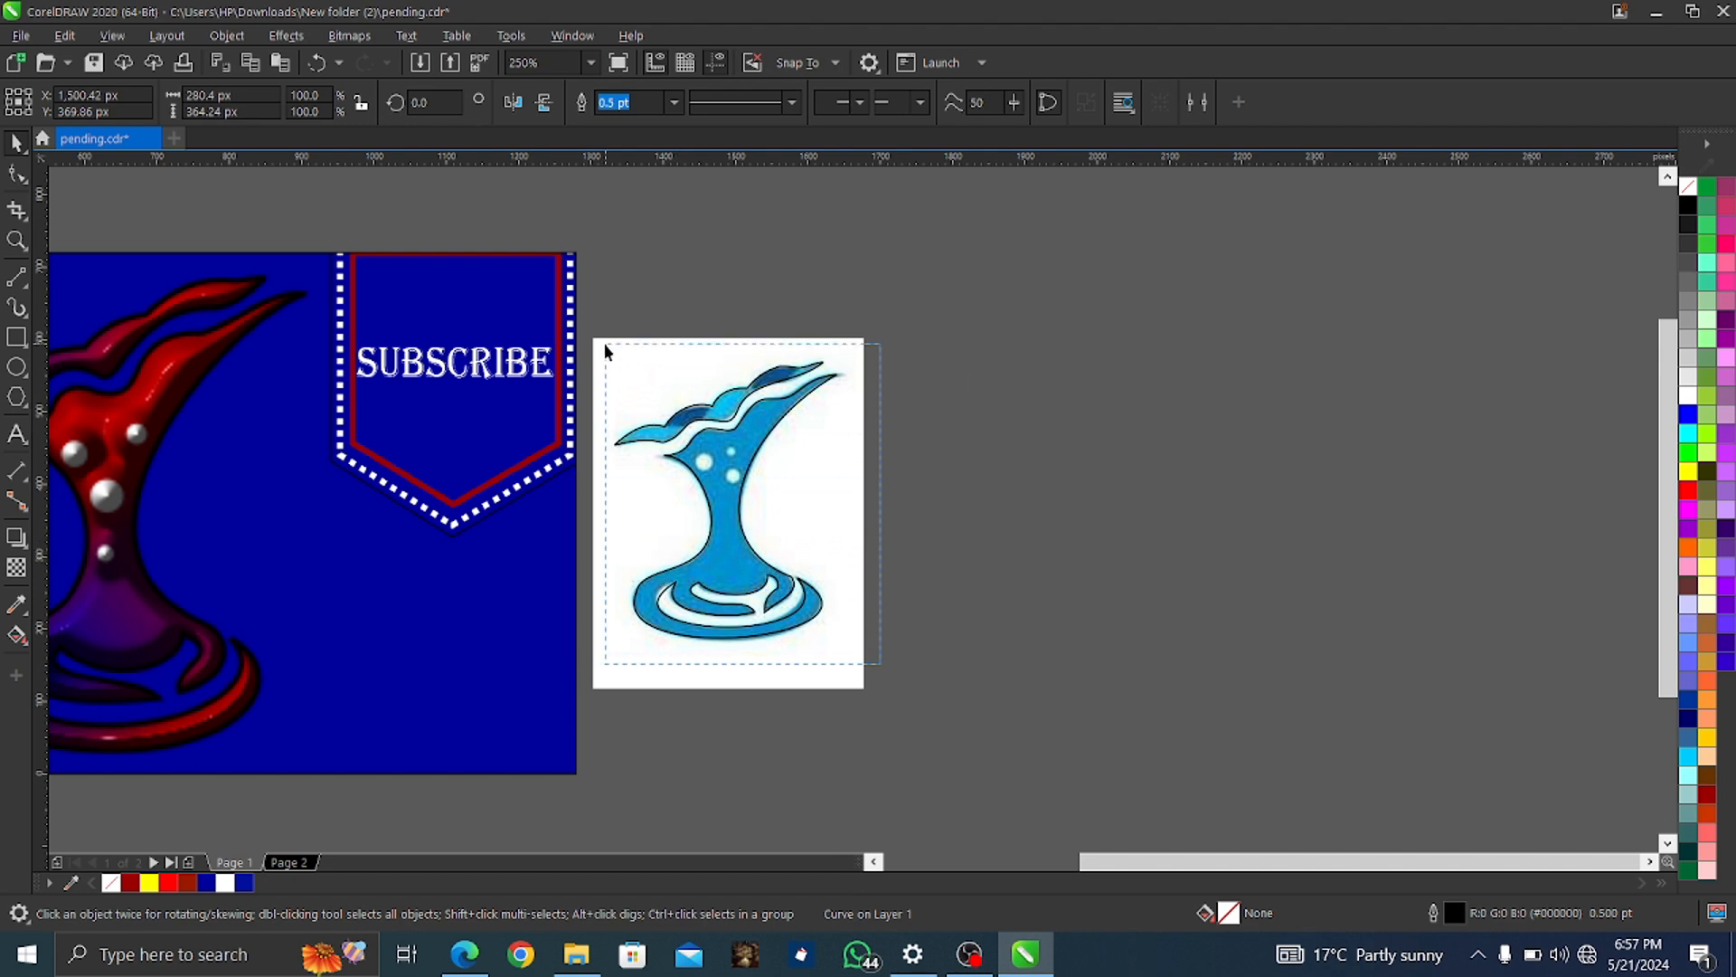
{"action": "left_click", "coordinate": [758, 546]}
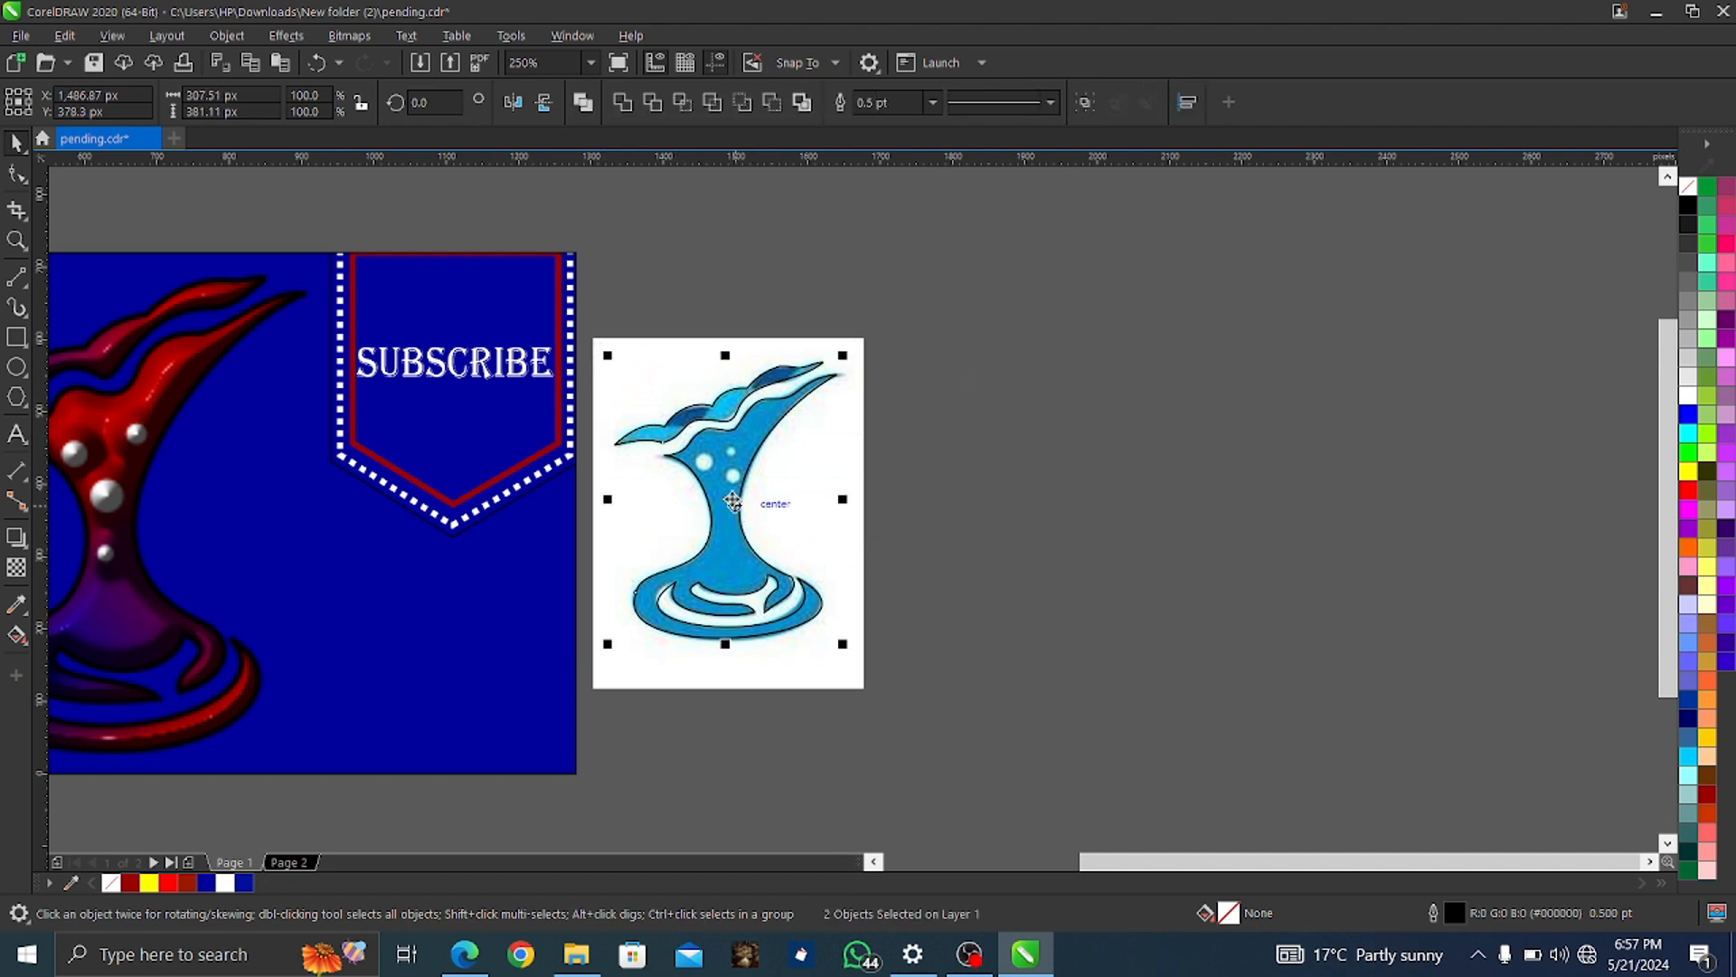
{"action": "left_click_drag", "start_coordinate": [754, 493], "coordinate": [1062, 487]}
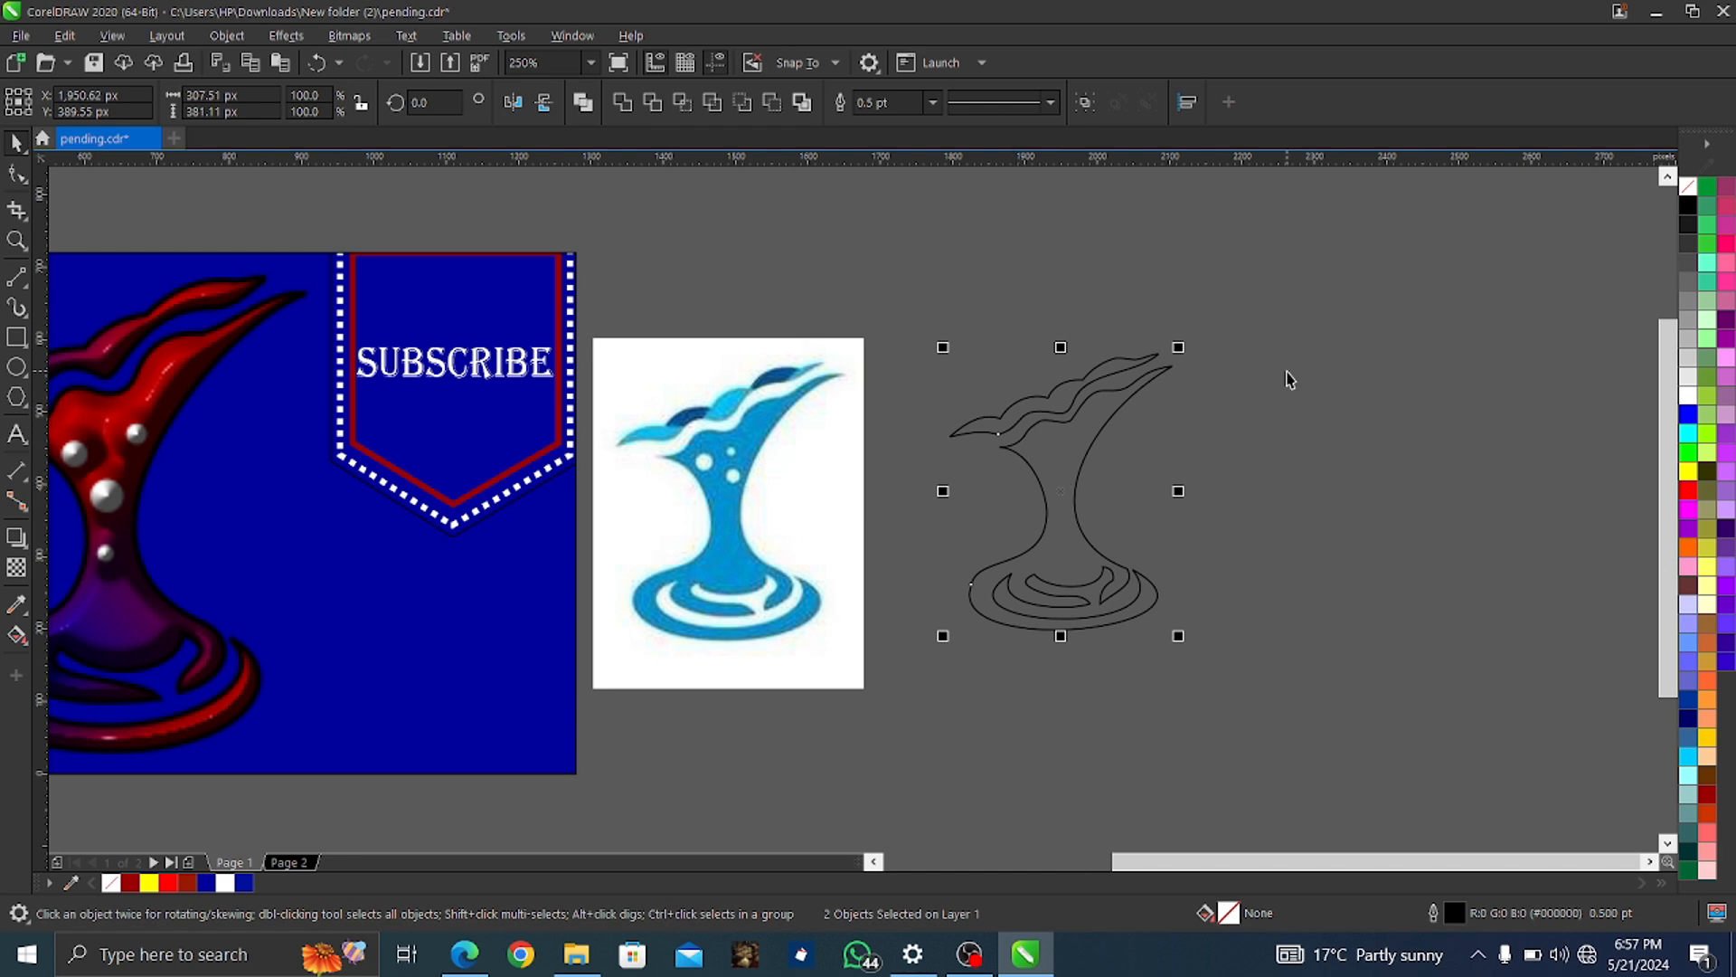
{"action": "left_click", "coordinate": [1124, 368]}
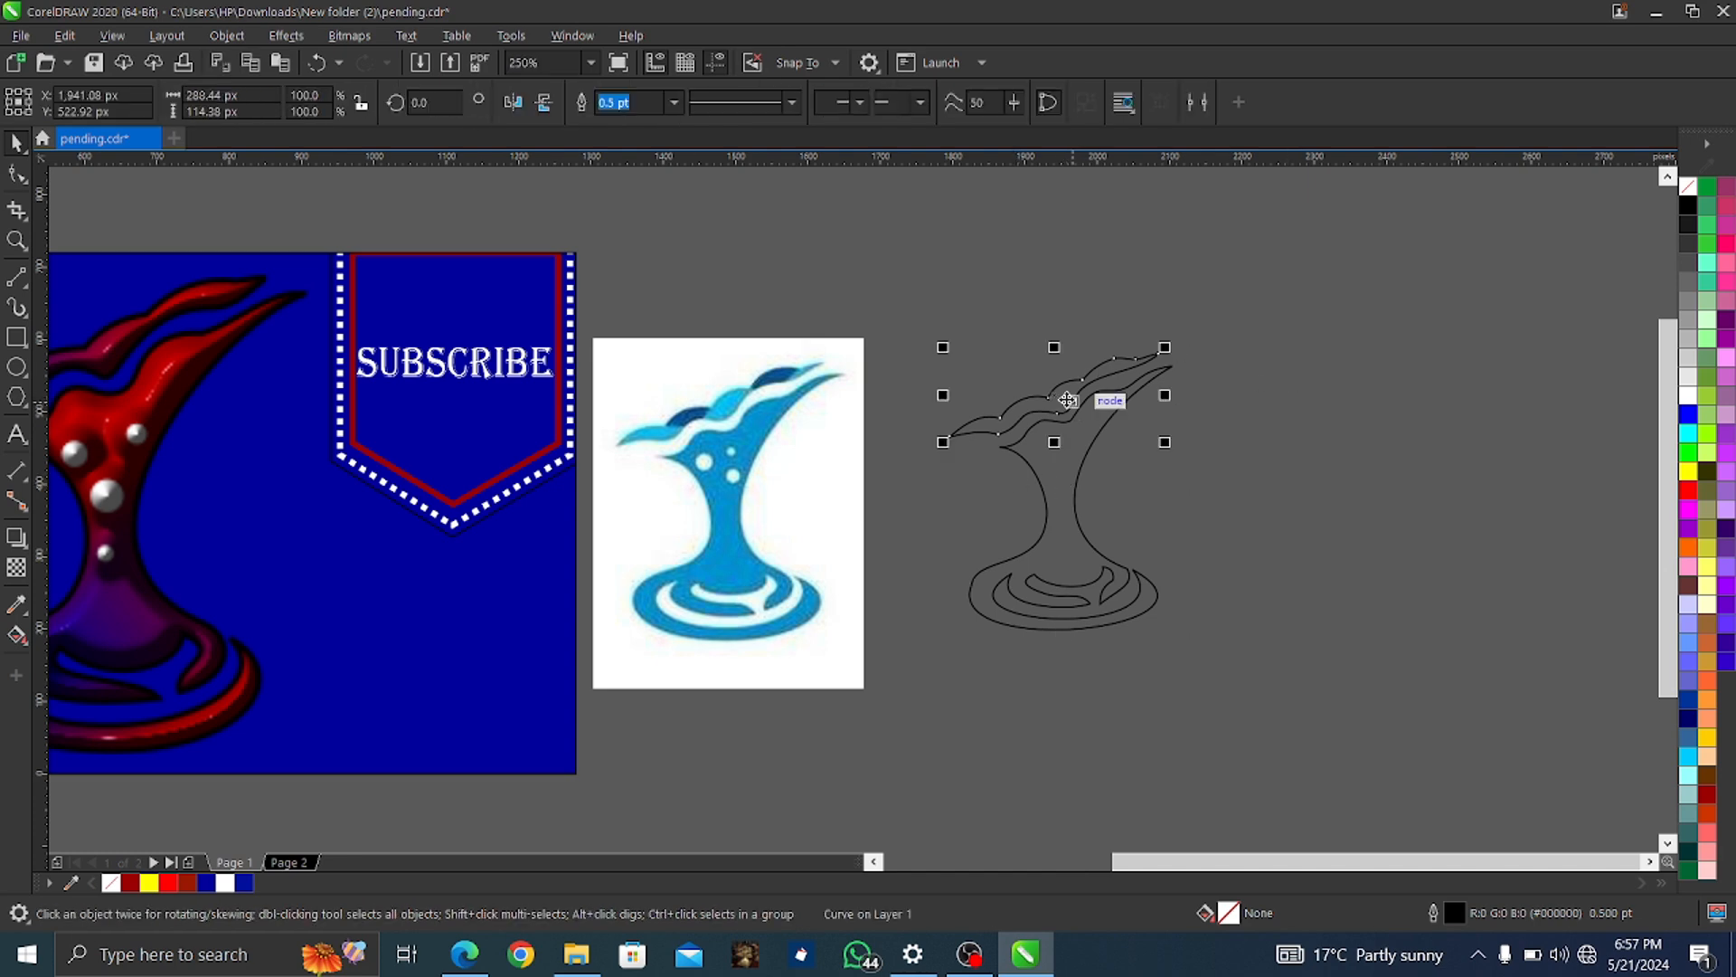